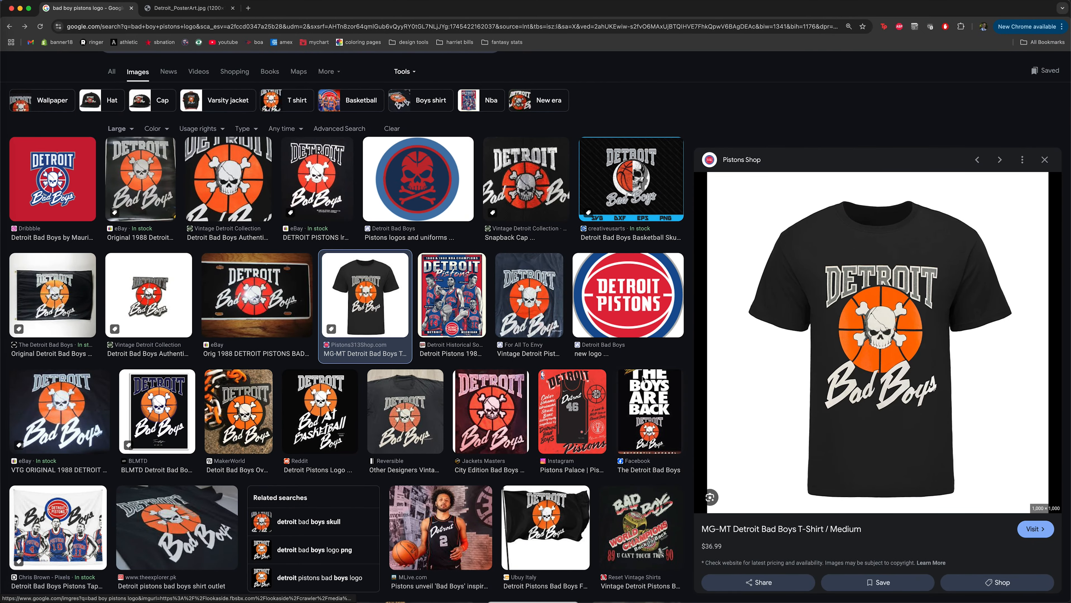
# Open the Pistons Shop page for the Detroit Bad Boys T-Shirt in a new tab and open its full-size shirt picture.
pyautogui.rightClick(873, 298)
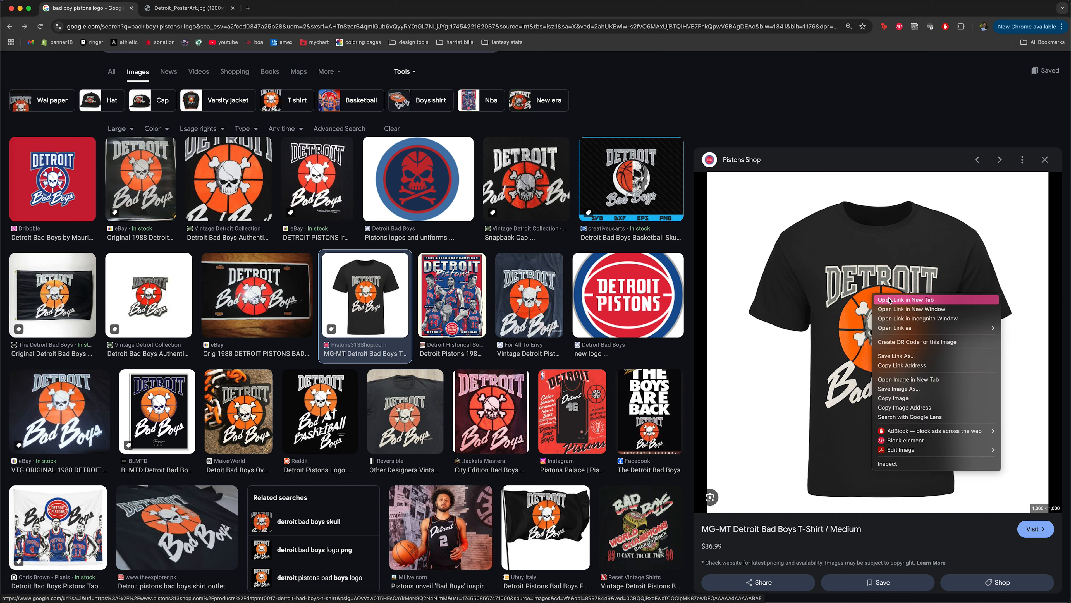
pyautogui.click(889, 300)
pyautogui.click(193, 9)
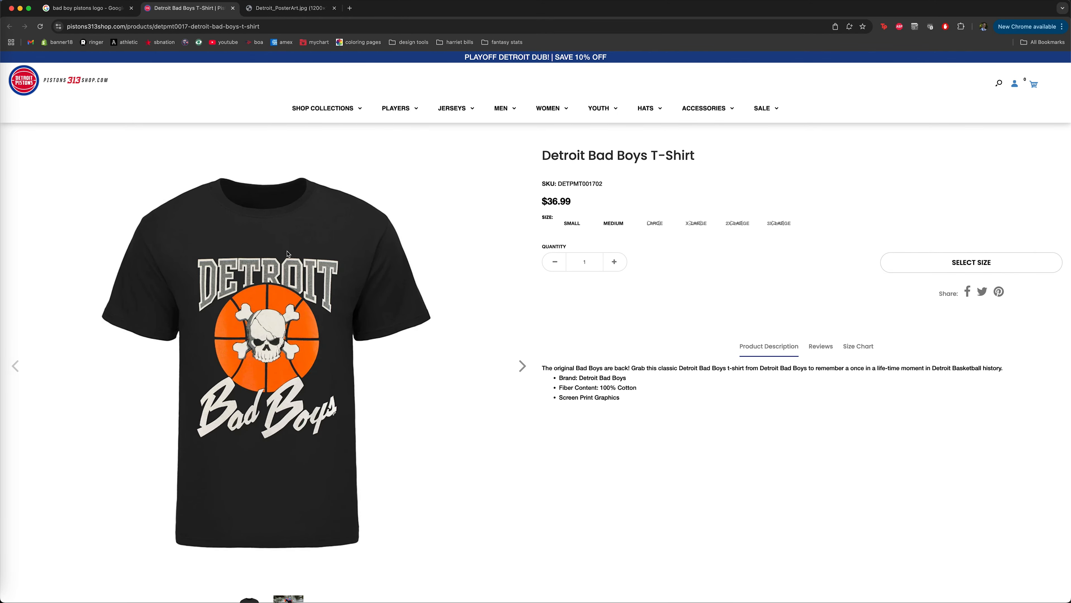
pyautogui.click(287, 254)
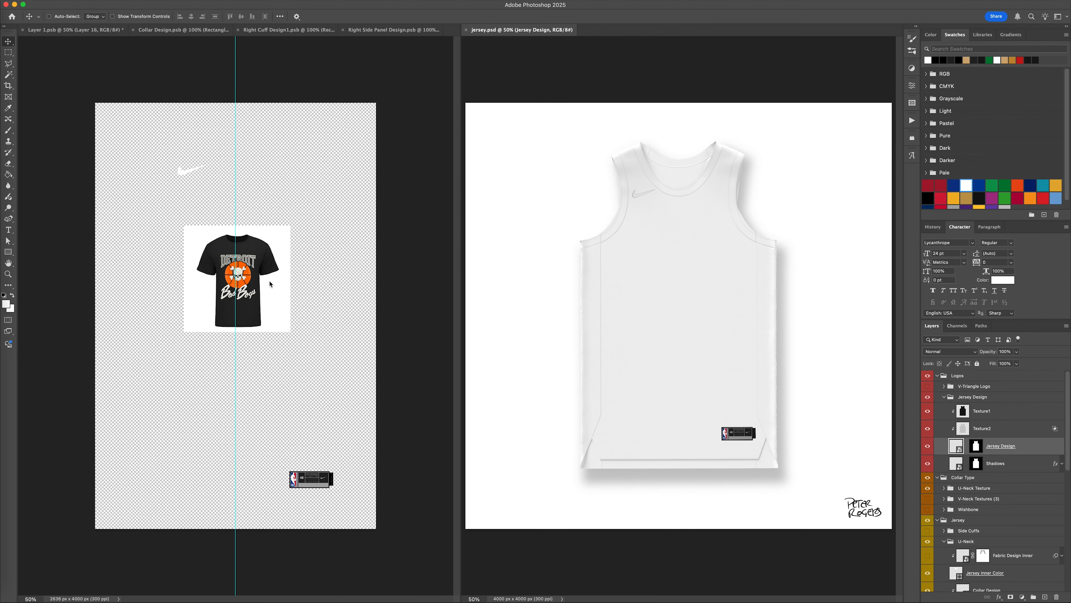
# Switch to Photoshop and enlarge the pasted T-shirt picture around the vertical centre guide in Layer 1.psb.
pyautogui.click(270, 282)
pyautogui.press('super+t')
pyautogui.moveTo(237, 225); pyautogui.dragTo(237, 170)
pyautogui.press('Return')
# Sample the cream of the Bad Boys lettering, the basketball's orange and the DETROIT lettering's gray from the T-shirt picture.
pyautogui.press('super+plus')
pyautogui.press('super+plus')
pyautogui.press('super+plus')
pyautogui.press('g')
pyautogui.keyDown('alt'); pyautogui.click(311, 225); pyautogui.keyUp('alt')
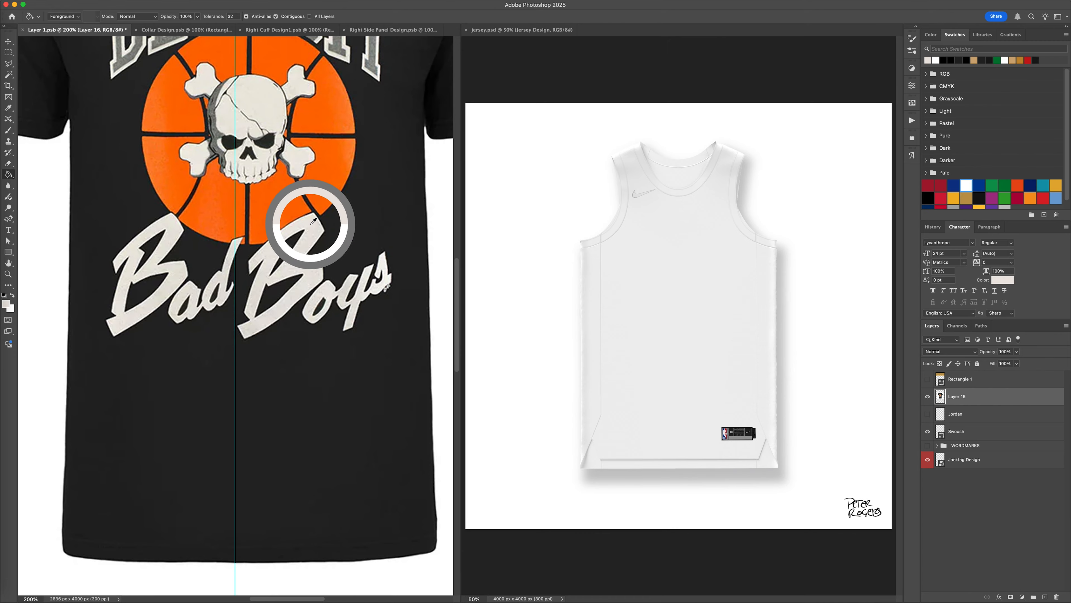
pyautogui.scroll(5, 313, 212)
pyautogui.keyDown('alt'); pyautogui.click(338, 110); pyautogui.keyUp('alt')
pyautogui.press('w')
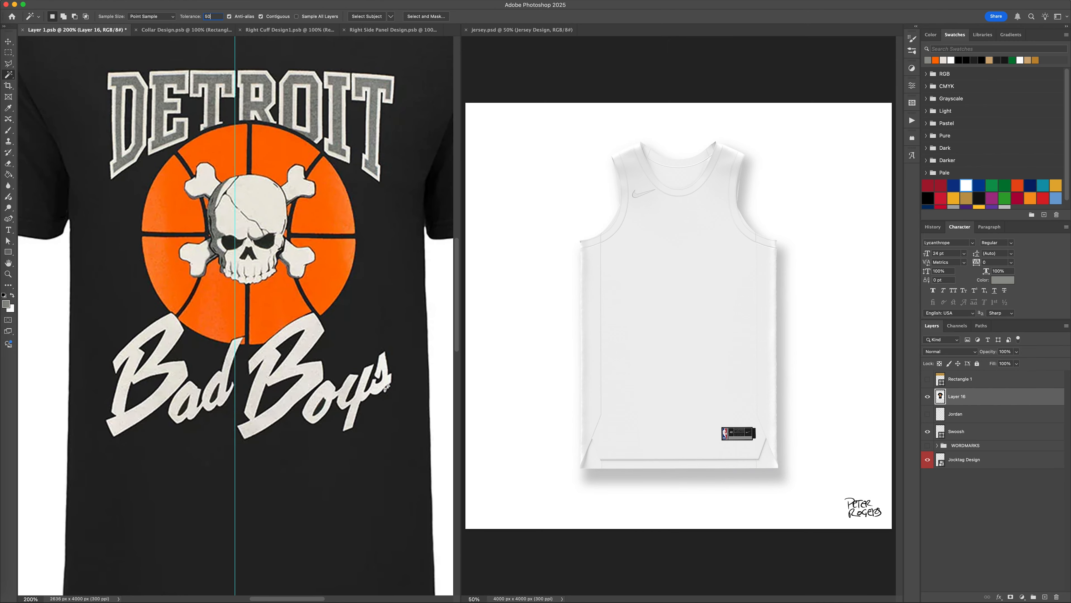
# Move the T-shirt picture down to the lower part of the canvas, clear of the chest area.
pyautogui.click(928, 397)
pyautogui.press('super+0')
pyautogui.press('v')
pyautogui.click(927, 397)
pyautogui.moveTo(291, 270); pyautogui.dragTo(285, 460)
# Add the text "DETROIT" in the sampled gray below the swoosh and select all of it.
pyautogui.press('t')
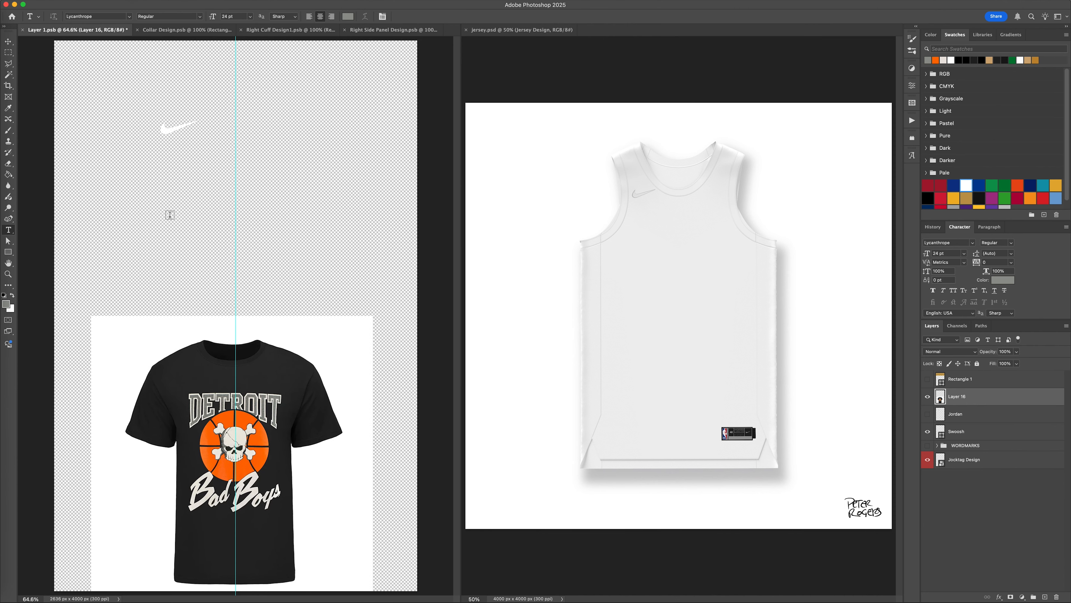
pyautogui.click(170, 218)
pyautogui.write('DETROIT')
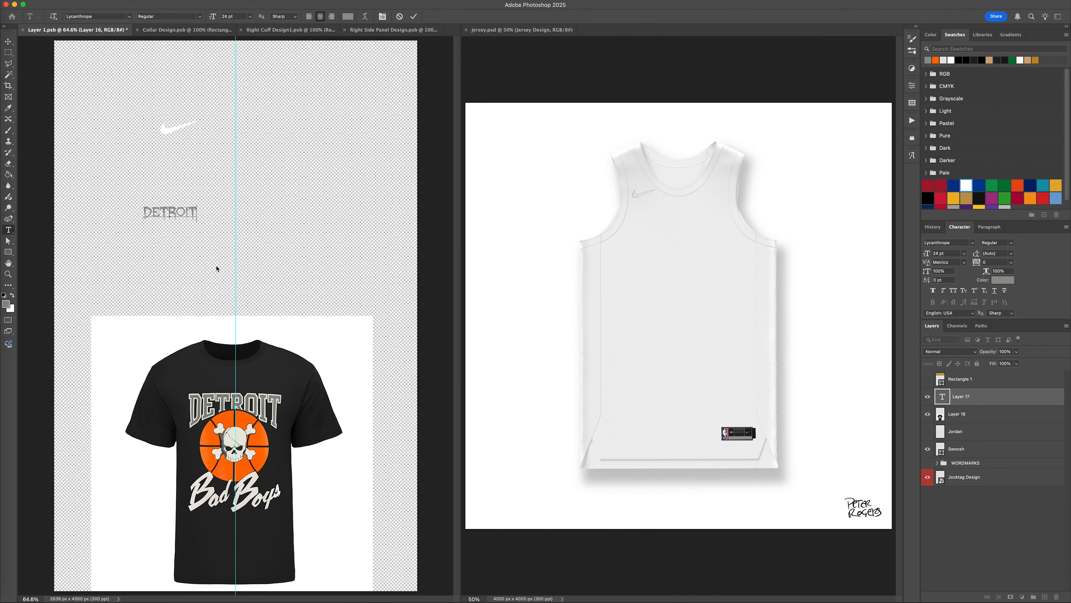
pyautogui.press('super+a')
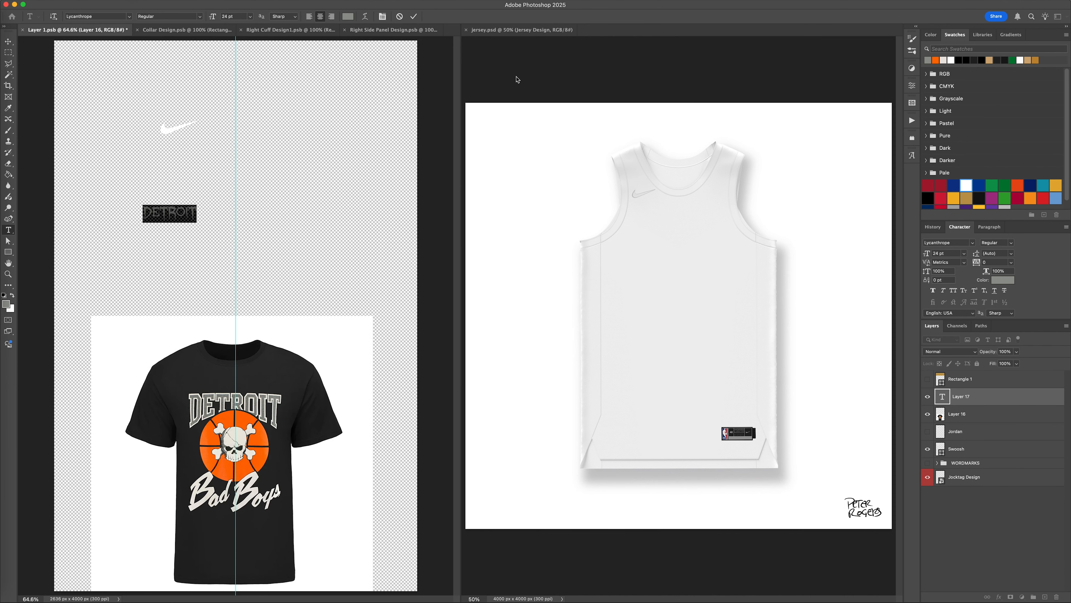
# Set the DETROIT text to the Varsity Classic Serif font at 100 pt.
pyautogui.click(973, 243)
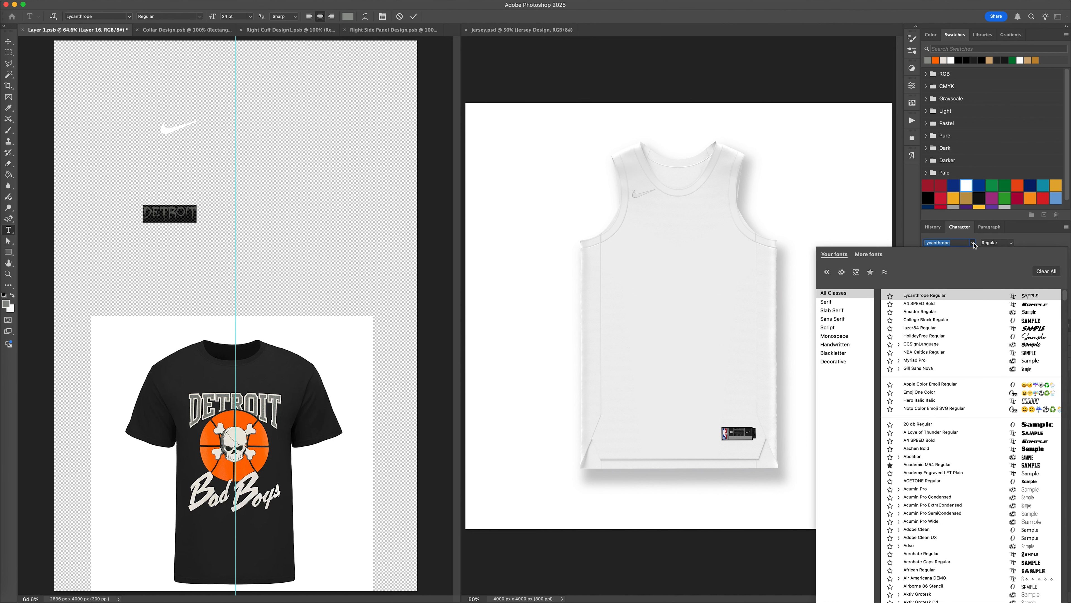
pyautogui.write('varsit')
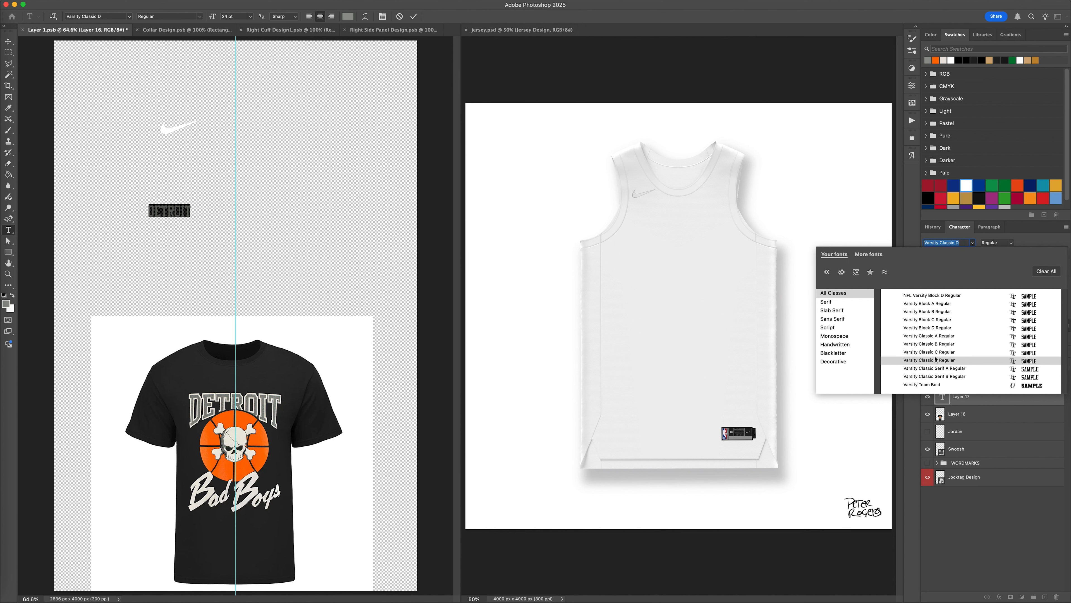
pyautogui.click(934, 367)
pyautogui.doubleClick(949, 255)
pyautogui.write('100')
pyautogui.press('Return')
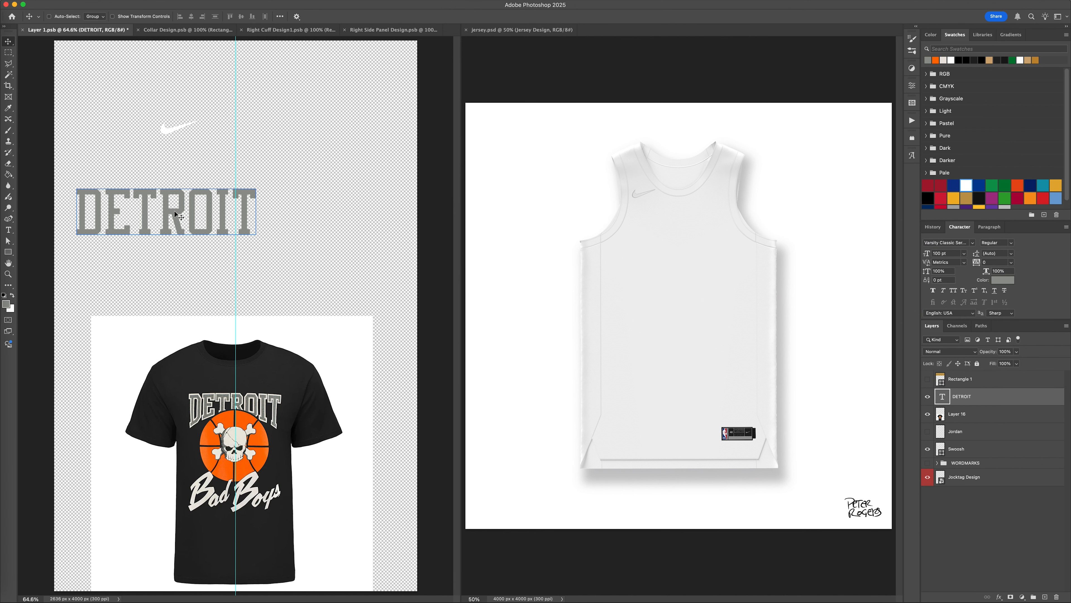
# Centre the DETROIT text on the vertical guide and change its font to College Block Regular.
pyautogui.moveTo(174, 211); pyautogui.dragTo(243, 204)
pyautogui.click(955, 242)
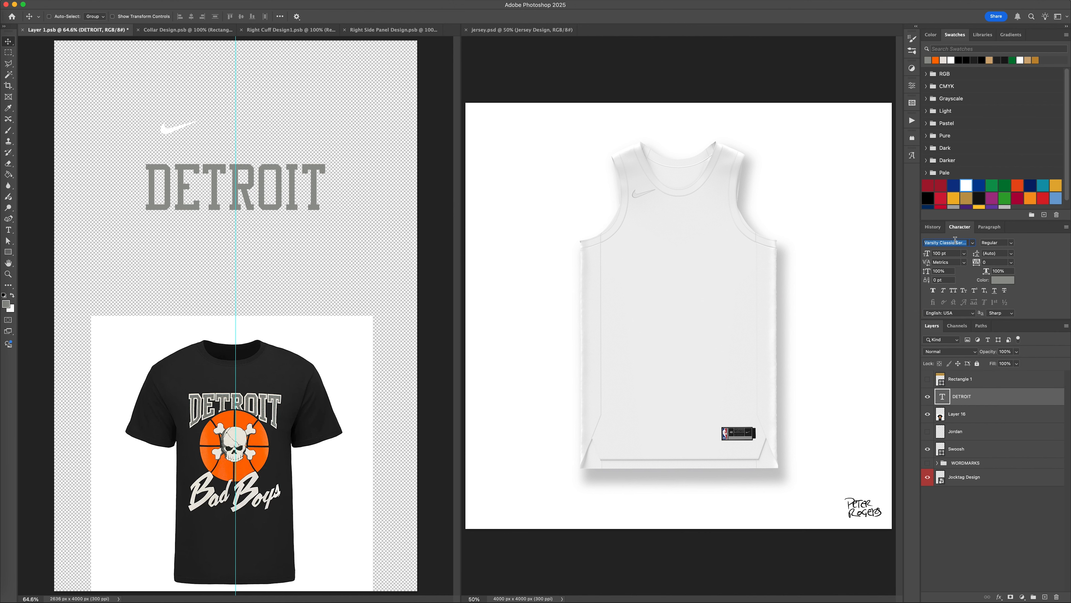
pyautogui.write('uni')
pyautogui.click(951, 242)
pyautogui.write('college')
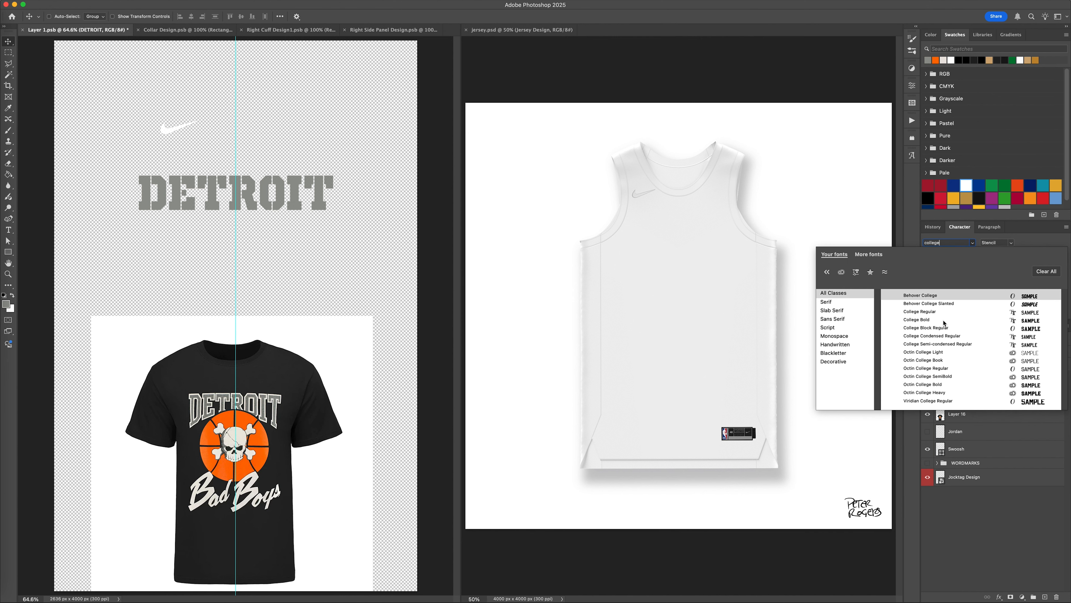
pyautogui.click(934, 328)
# Set the DETROIT text's tracking to -20 and warp it with the Arc Lower style at about -29% bend.
pyautogui.doubleClick(942, 396)
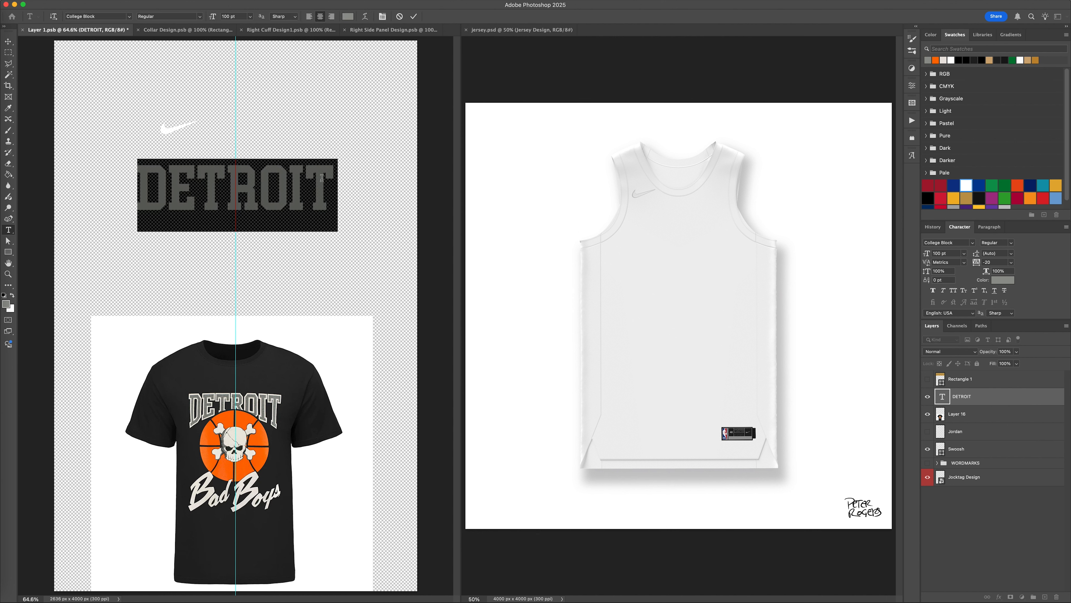
pyautogui.click(365, 16)
pyautogui.click(764, 66)
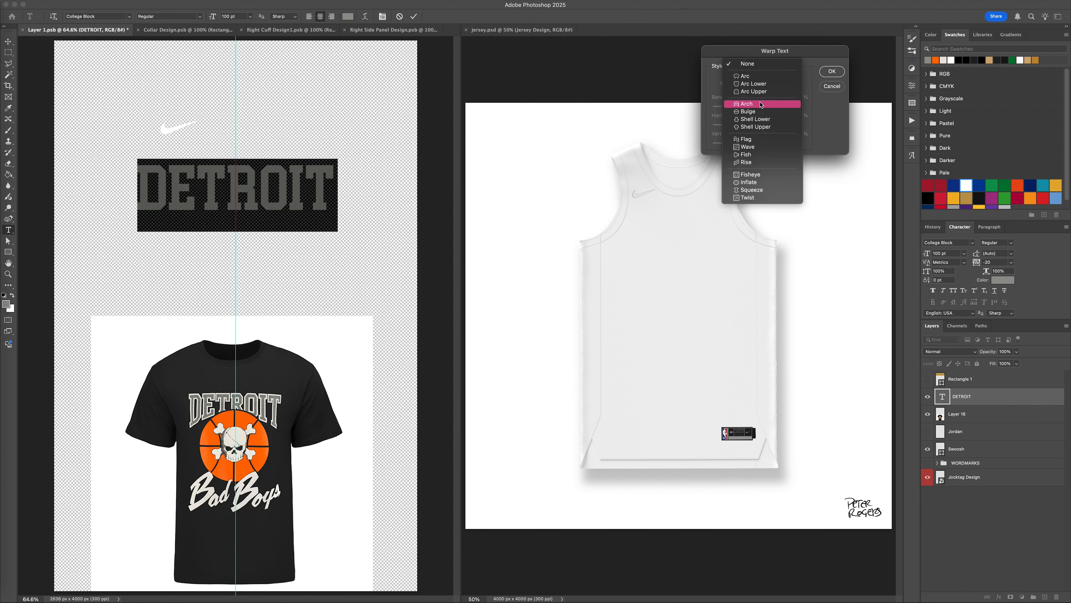
pyautogui.click(761, 85)
pyautogui.moveTo(778, 107); pyautogui.dragTo(745, 110)
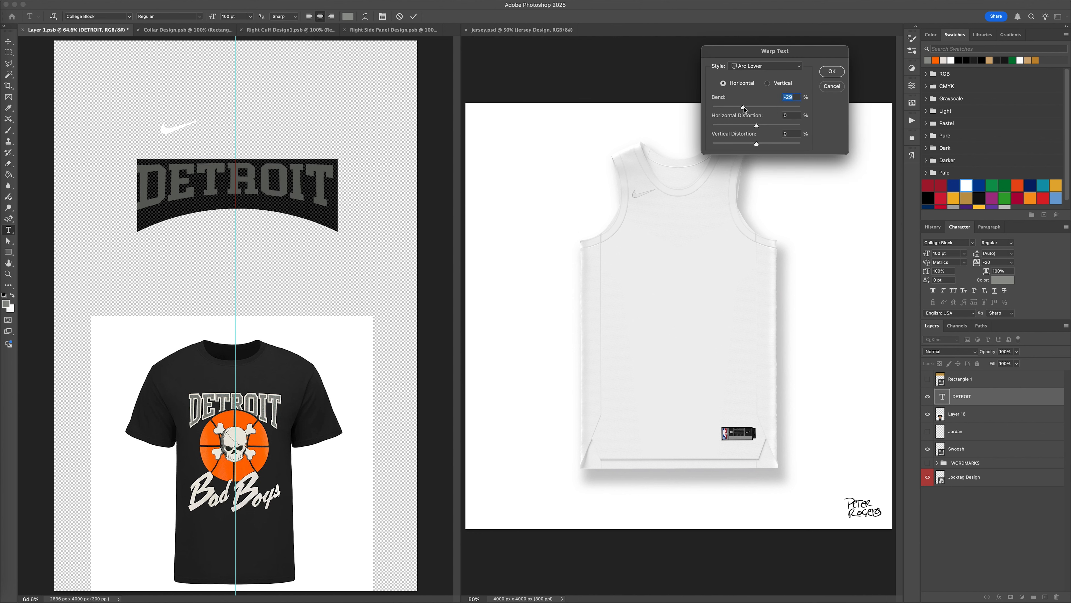
pyautogui.press('Return')
# Set the DETROIT text's horizontal scale to 75% and its vertical scale to 110%.
pyautogui.write('75')
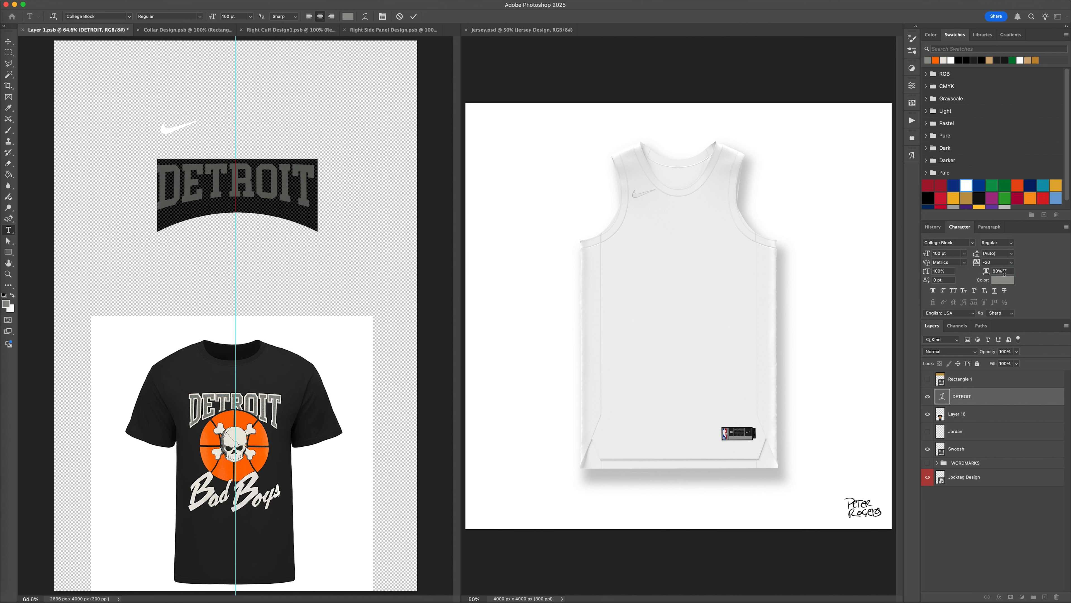
pyautogui.press('Return')
pyautogui.click(365, 17)
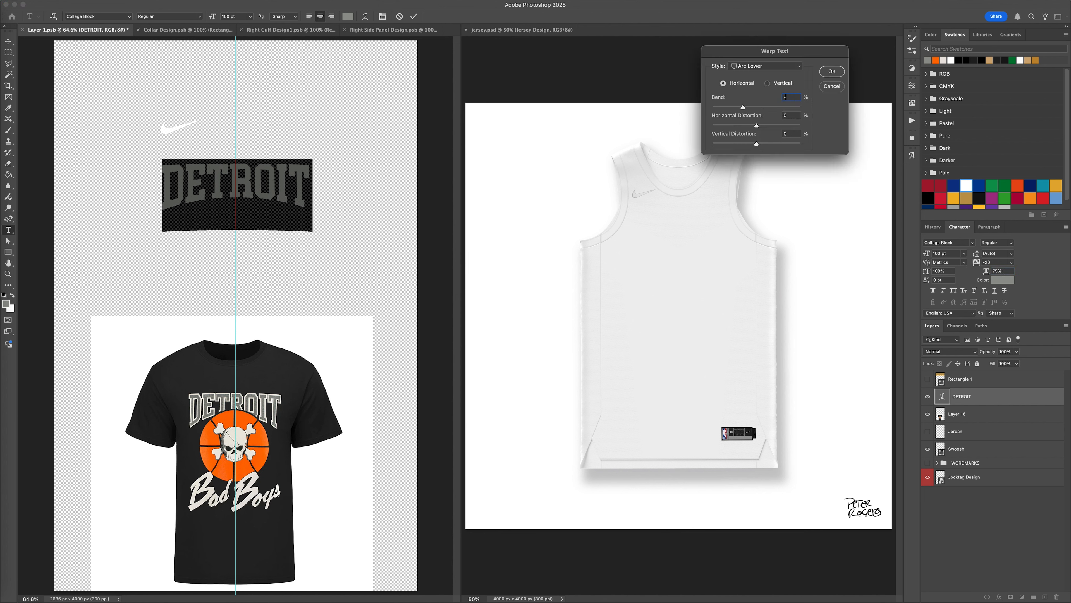
pyautogui.press('Return')
pyautogui.write('105')
pyautogui.press('Return')
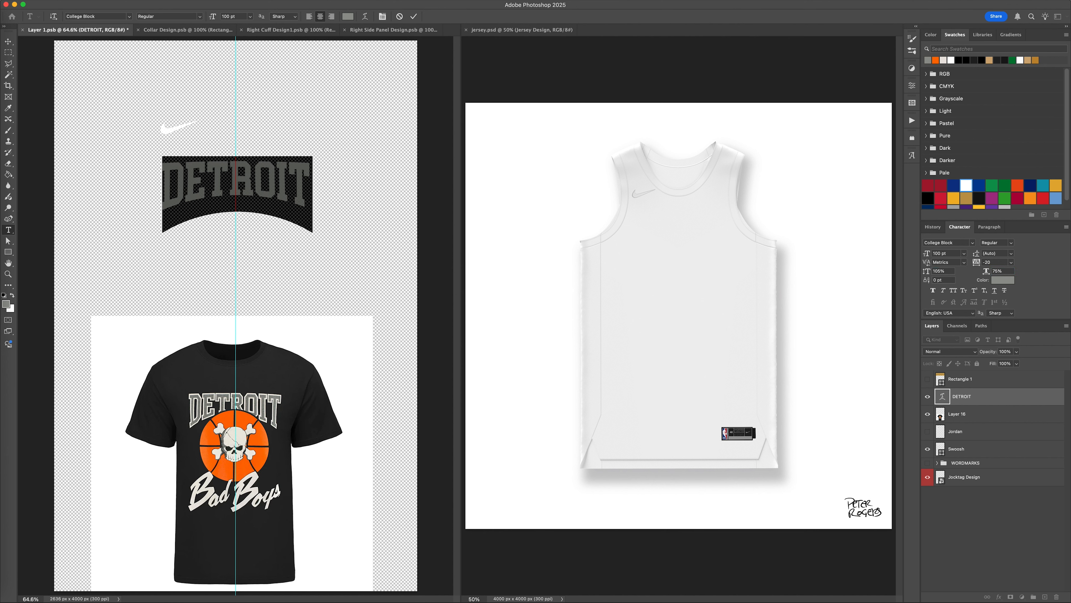
pyautogui.write('110')
pyautogui.press('Return')
# Set the Arc Lower bend to -40% and the DETROIT text's horizontal scale to 70%.
pyautogui.click(364, 16)
pyautogui.write('-40')
pyautogui.press('Return')
pyautogui.click(8, 41)
pyautogui.press('Return')
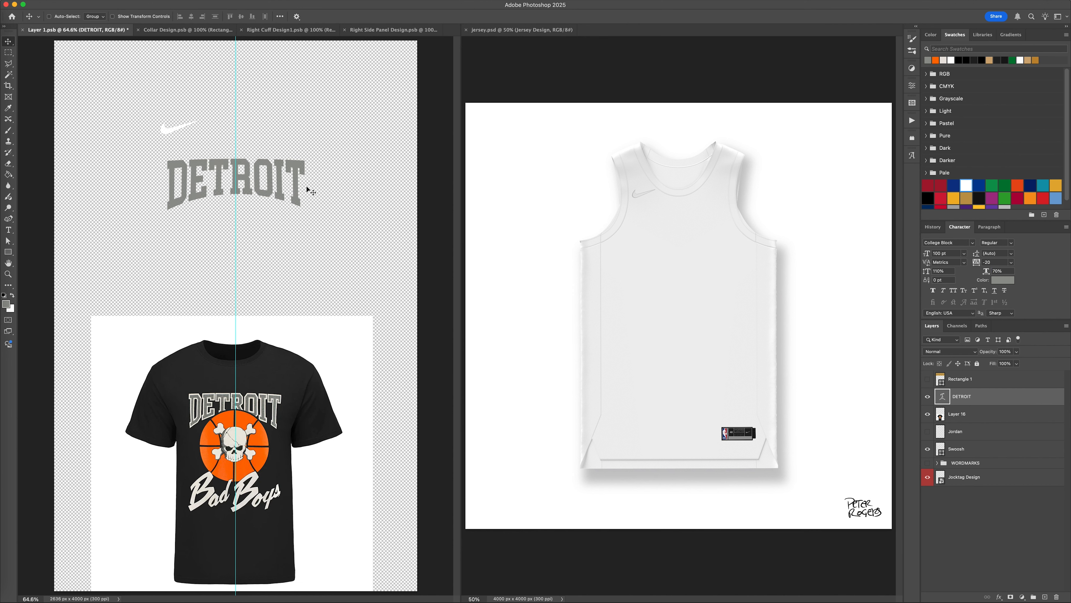
# Duplicate the DETROIT text layer and convert the copy to a shape.
pyautogui.press('super+j')
pyautogui.rightClick(991, 401)
pyautogui.click(952, 550)
# Give the DETROIT copy shape a 10 px stroke in the sampled cream colour.
pyautogui.press('u')
pyautogui.click(124, 17)
pyautogui.click(86, 62)
pyautogui.doubleClick(141, 16)
pyautogui.write('10')
pyautogui.press('Return')
# Enlarge the outlined DETROIT shape slightly around the guide and hide the original DETROIT text layer.
pyautogui.press('v')
pyautogui.press('super+t')
pyautogui.moveTo(236, 211); pyautogui.dragTo(237, 221)
pyautogui.press('Return')
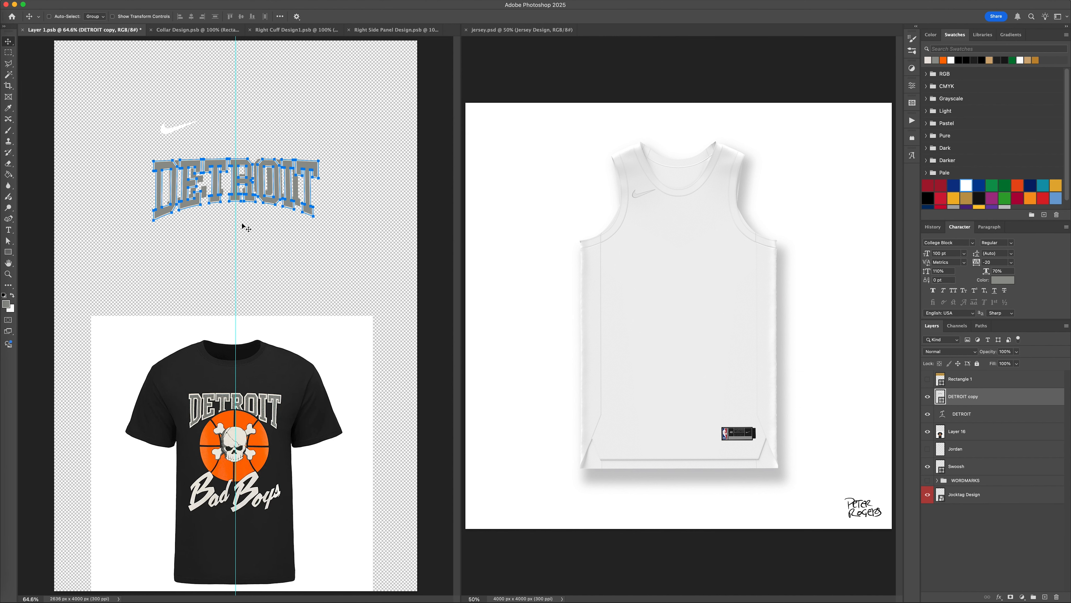
pyautogui.click(928, 414)
pyautogui.click(928, 381)
pyautogui.click(927, 379)
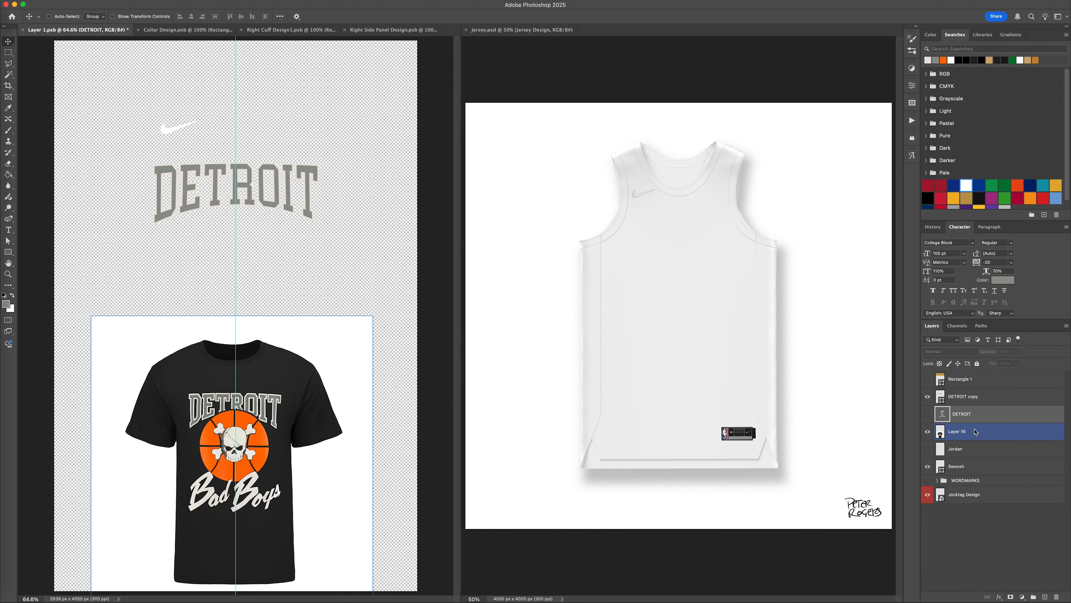
# Set the DETROIT shape's stroke width to 12 px.
pyautogui.press('u')
pyautogui.doubleClick(141, 17)
pyautogui.write('10')
pyautogui.press('Return')
# Hide the T-shirt picture layer and save Layer 1.psb to update the design in Jersey.psd.
pyautogui.click(996, 380)
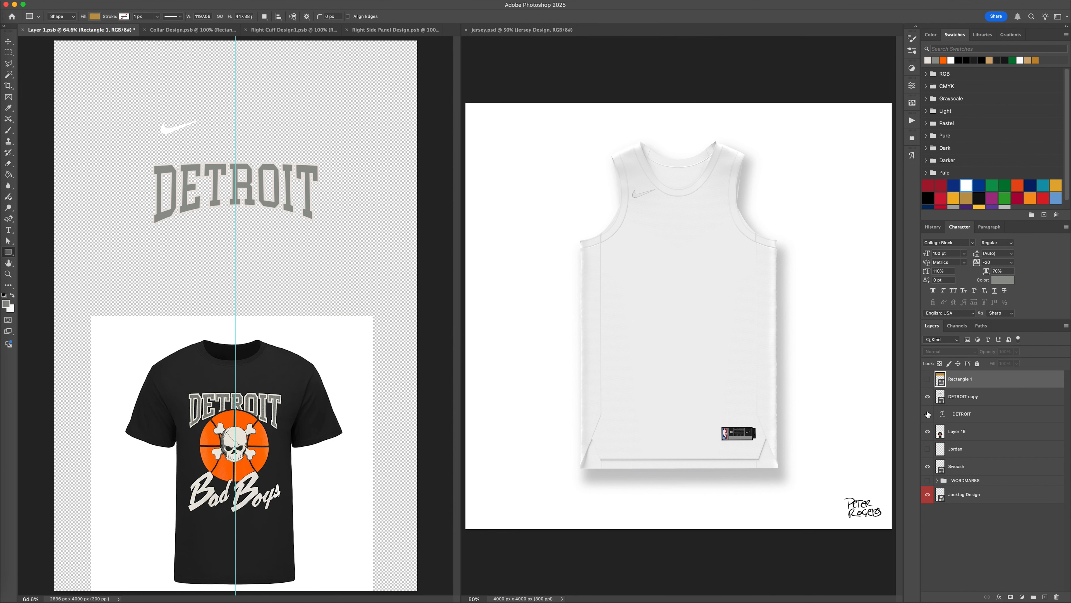
pyautogui.click(927, 431)
pyautogui.press('super+s')
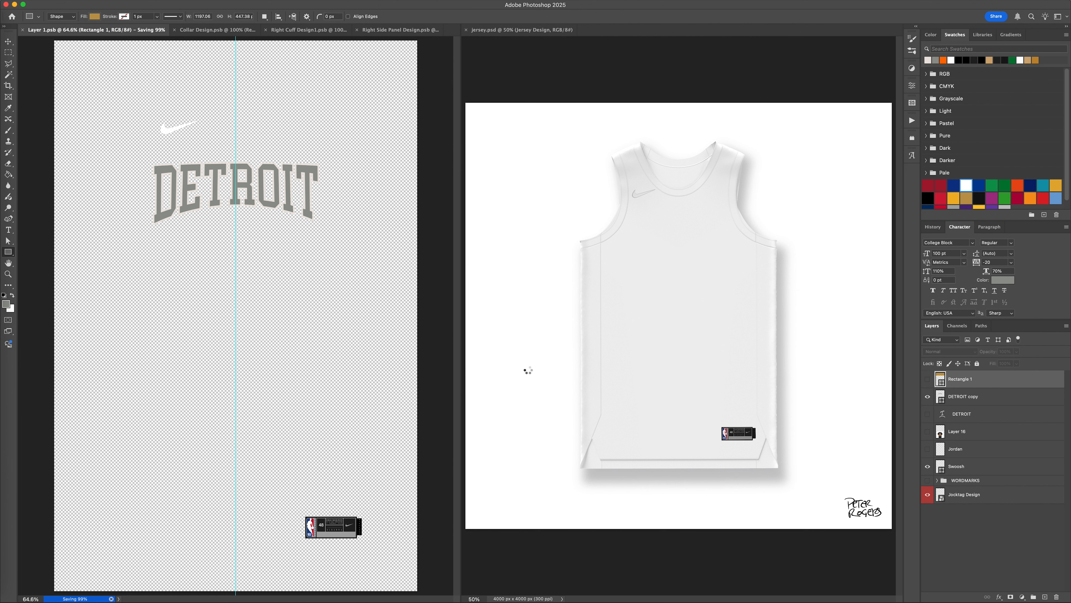
pyautogui.click(538, 374)
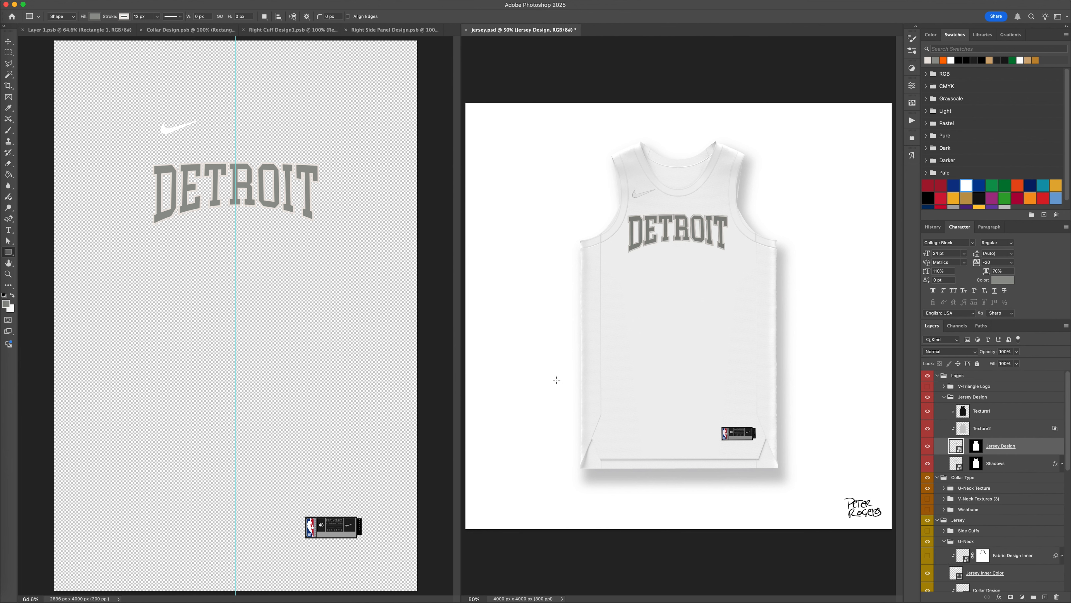
# Recolour the Jersey, Cuffs, Side Panels, Collar and Jersey Inner Color layers of Jersey.psd with the near-black recent swatch.
pyautogui.scroll(-10, 1001, 490)
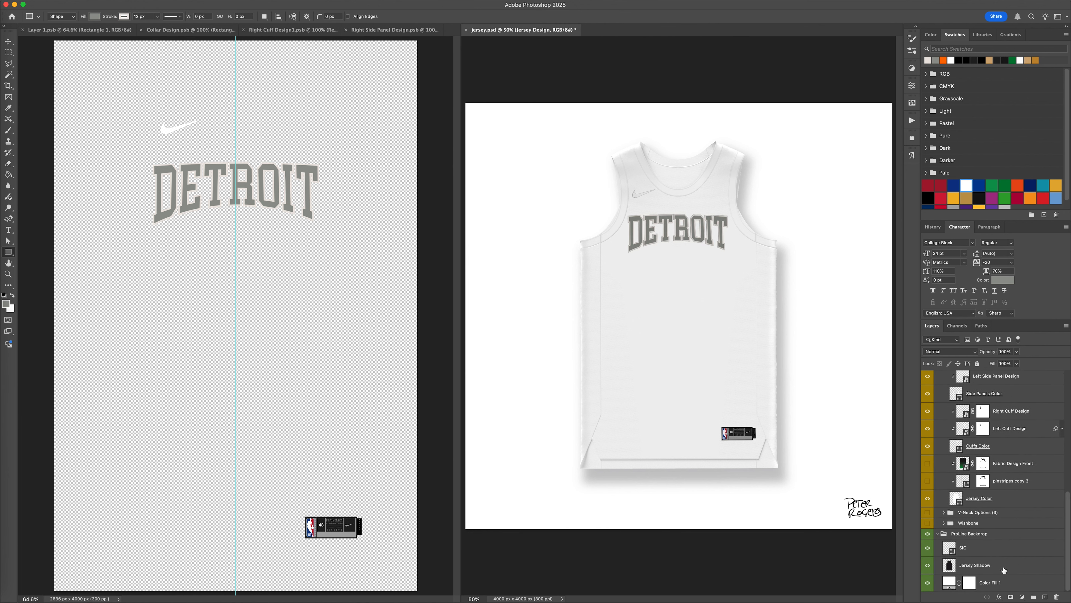
pyautogui.click(1012, 503)
pyautogui.keyDown('super'); pyautogui.click(1011, 446); pyautogui.keyUp('super')
pyautogui.keyDown('super'); pyautogui.click(1014, 394); pyautogui.keyUp('super')
pyautogui.scroll(2, 1021, 408)
pyautogui.keyDown('super'); pyautogui.click(1019, 397); pyautogui.keyUp('super')
pyautogui.scroll(2, 1020, 397)
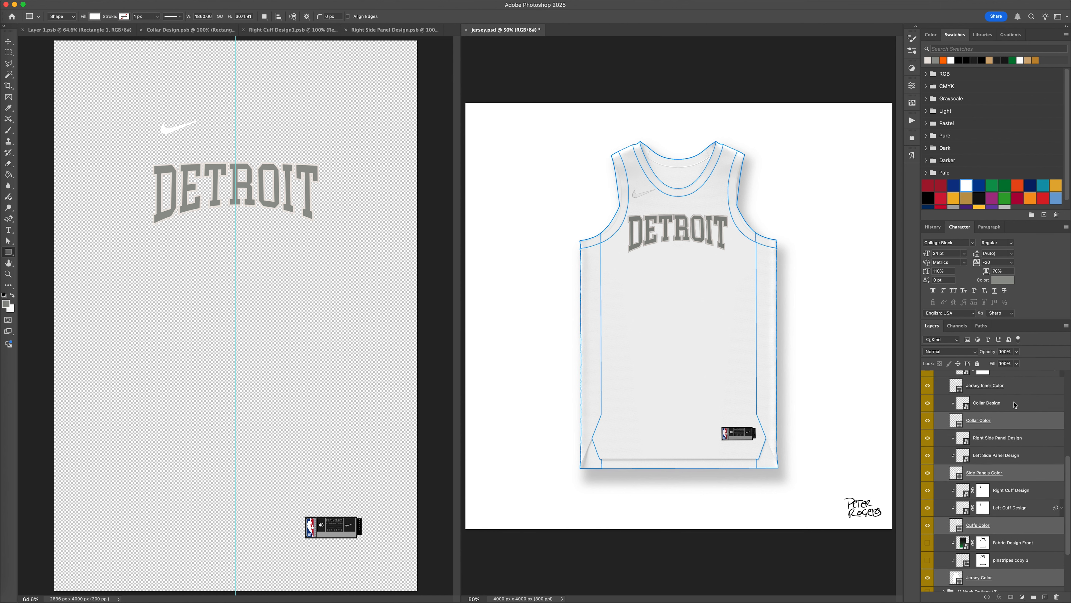
pyautogui.keyDown('super'); pyautogui.click(1013, 415); pyautogui.keyUp('super')
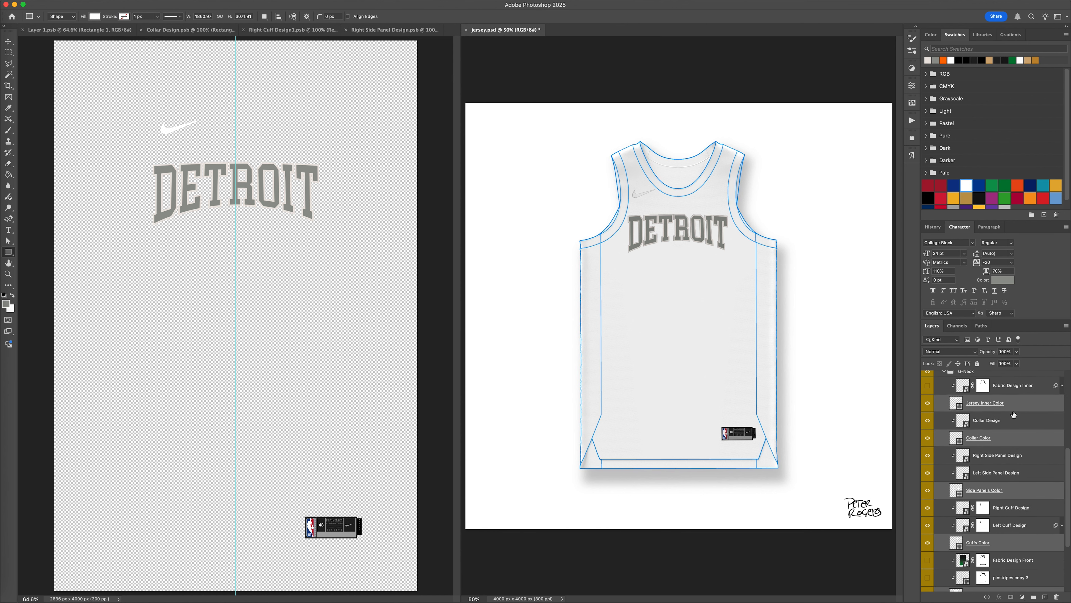
pyautogui.click(983, 59)
# Show the T-shirt picture in Layer 1.psb and compare its DETROIT lettering with the drawn wordmark at 200% zoom.
pyautogui.click(183, 89)
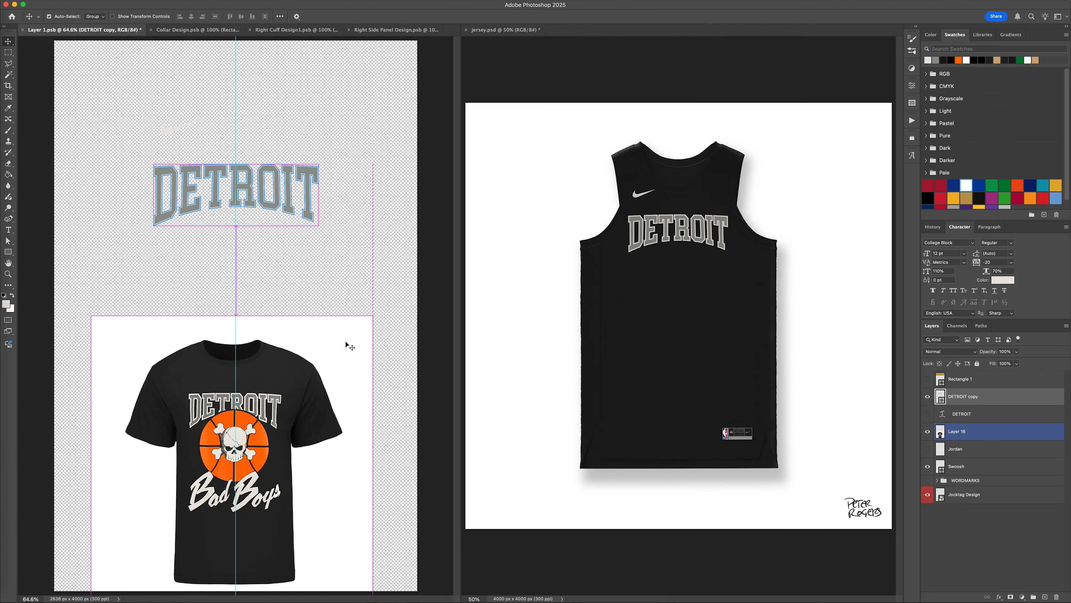
pyautogui.press('super+equal')
pyautogui.press('super+equal')
pyautogui.press('super+equal')
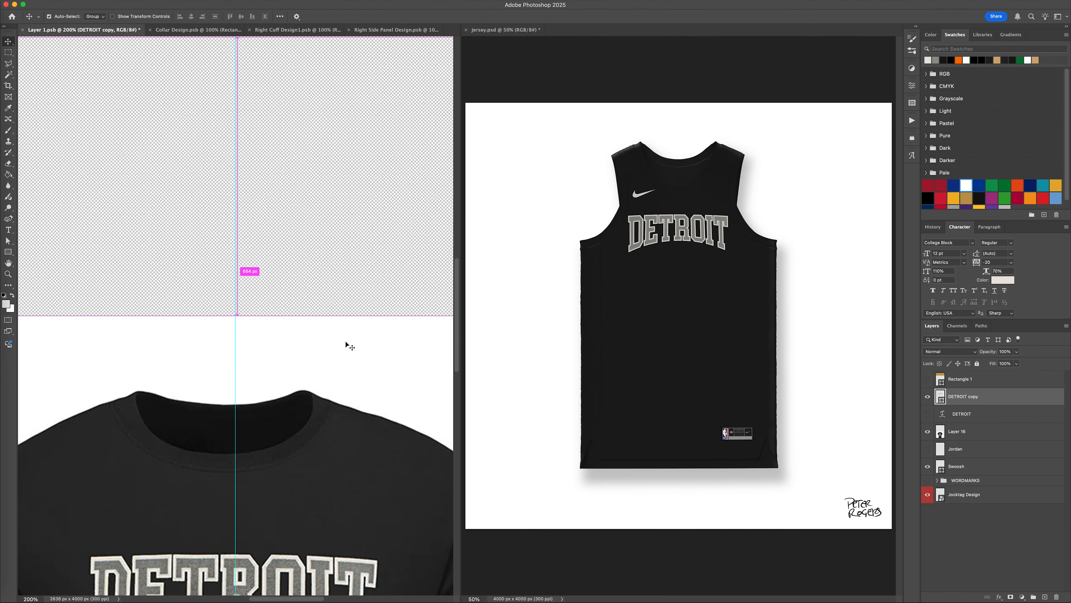
pyautogui.click(345, 342)
pyautogui.scroll(-3, 334, 418)
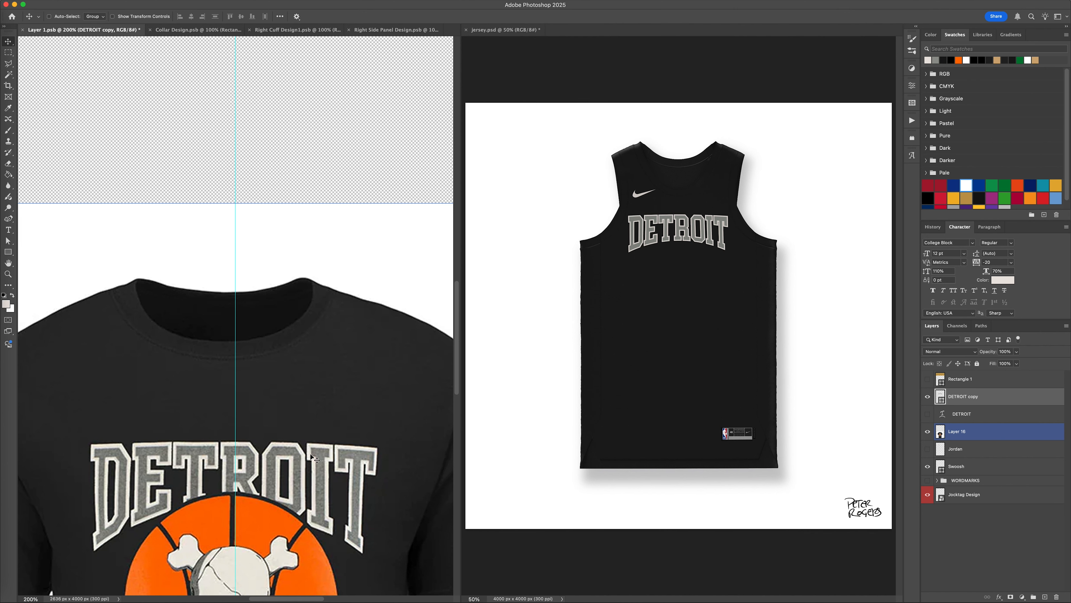
pyautogui.scroll(10, 313, 458)
pyautogui.click(315, 451)
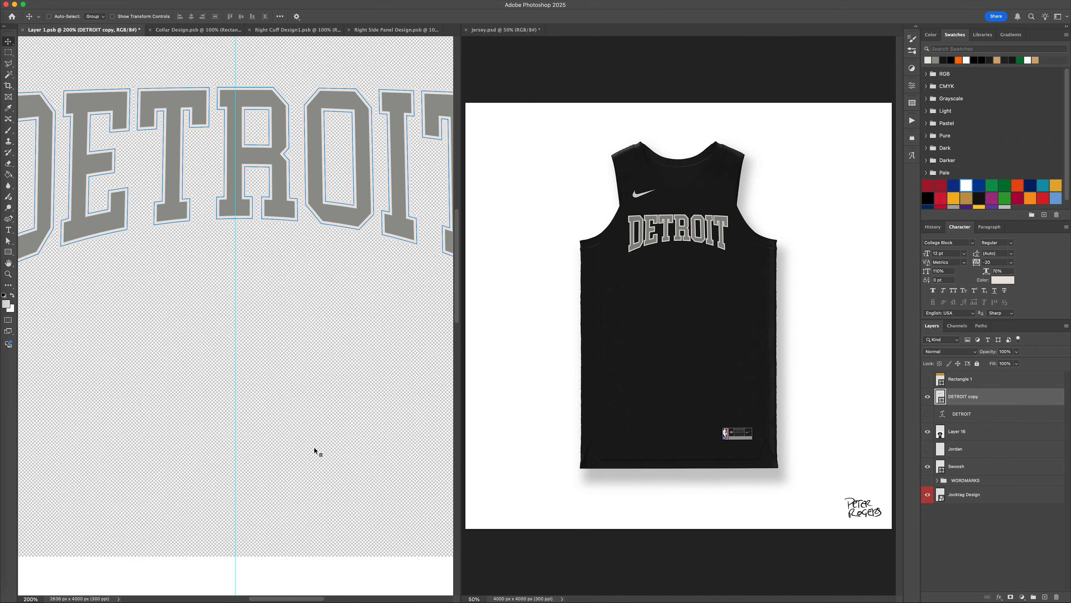
# Switch to Chrome and run an image search for "henley gray pattern".
pyautogui.hotkey('ctrl', 'Left')
pyautogui.click(323, 24)
pyautogui.write('henly gray')
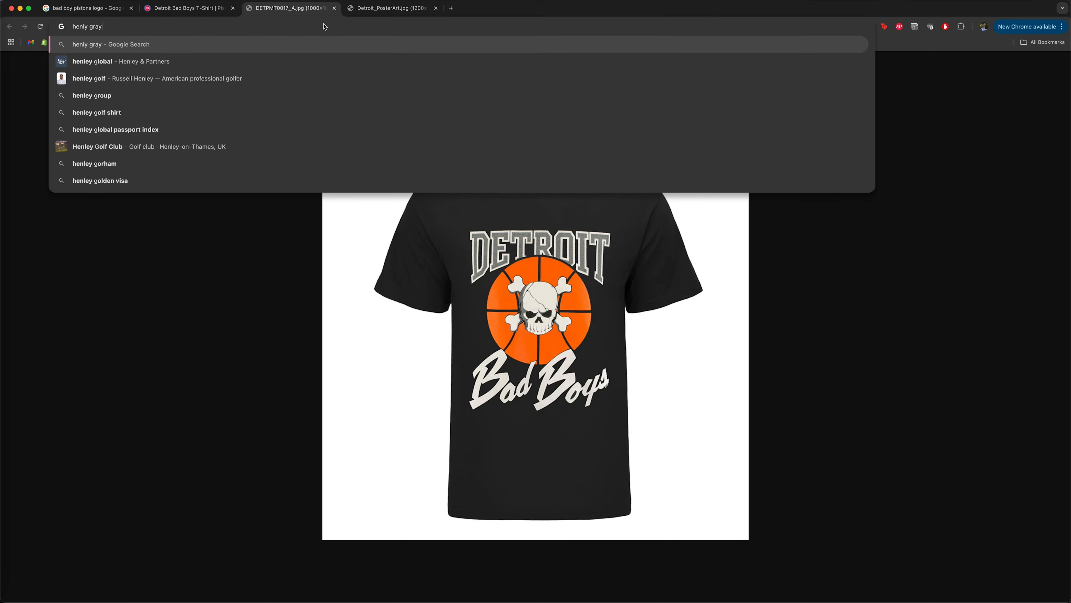
pyautogui.press('Return')
pyautogui.click(144, 112)
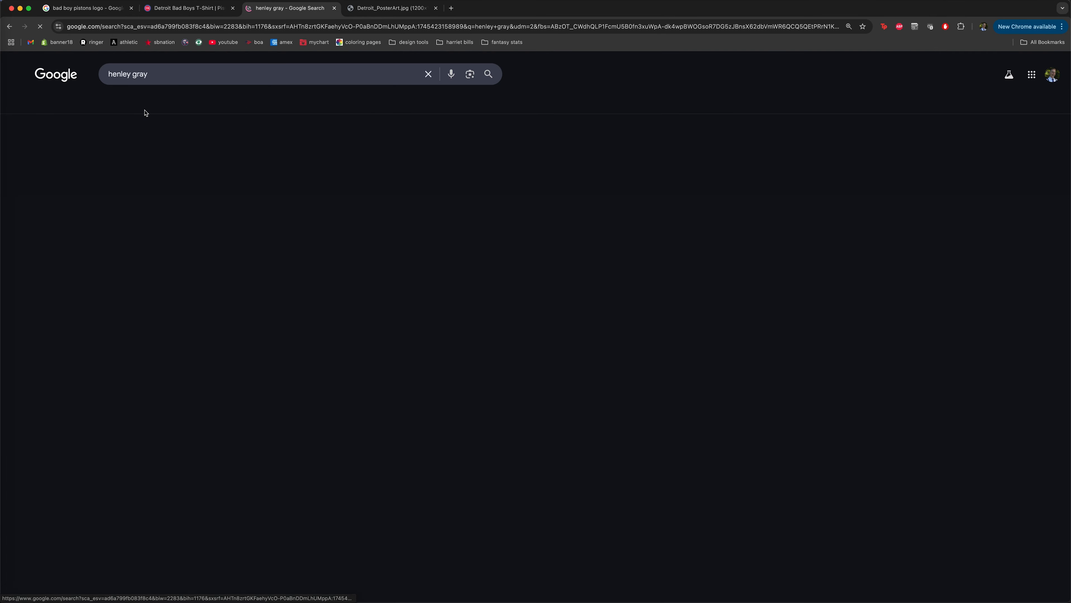
pyautogui.click(249, 73)
pyautogui.write('pattern')
pyautogui.press('Return')
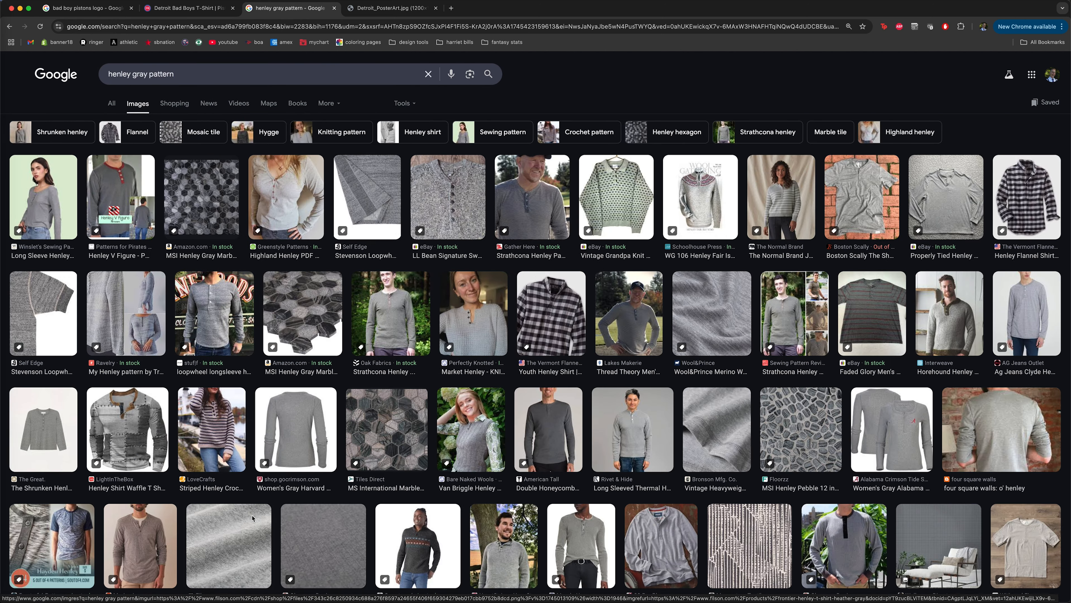
# Change the image search to "henley gray texture" and limit the results to large images.
pyautogui.scroll(-3, 242, 476)
pyautogui.scroll(-5, 242, 475)
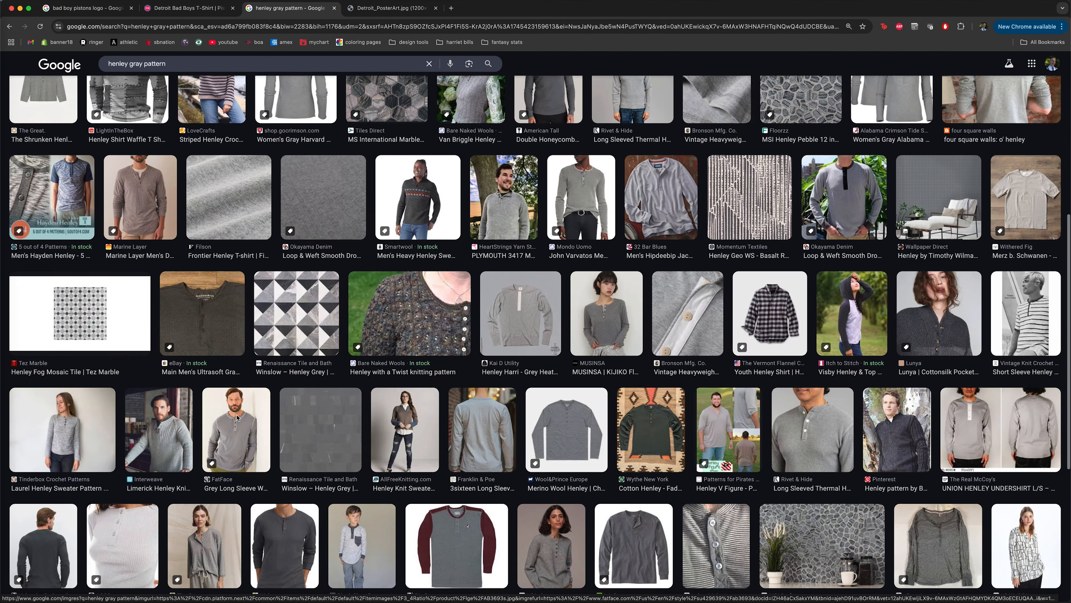
pyautogui.scroll(10, 345, 407)
pyautogui.scroll(-1, 345, 406)
pyautogui.doubleClick(162, 74)
pyautogui.write('texture')
pyautogui.press('Return')
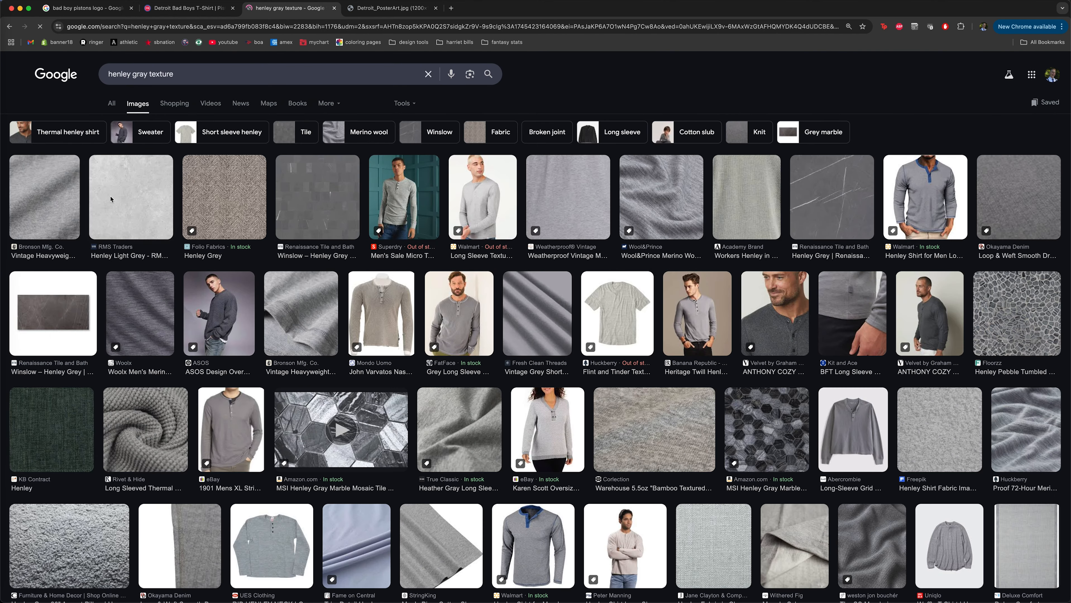
pyautogui.click(404, 103)
pyautogui.click(117, 163)
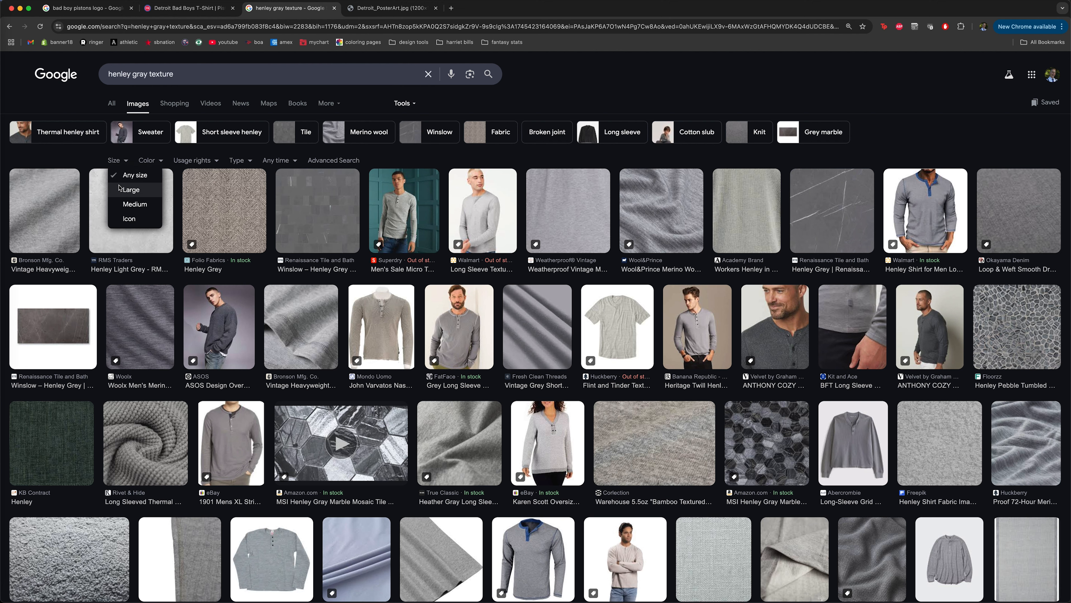
pyautogui.click(120, 186)
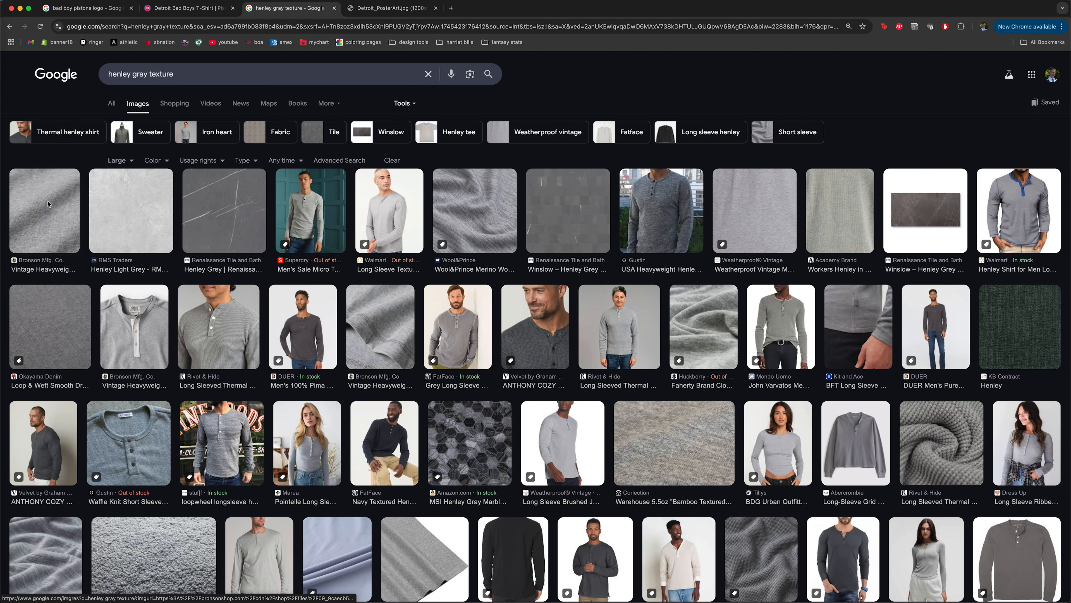
# Open the Weatherproof Vintage light gray heather fabric image, copy it and bring it into Layer 1.psb in Photoshop.
pyautogui.click(744, 221)
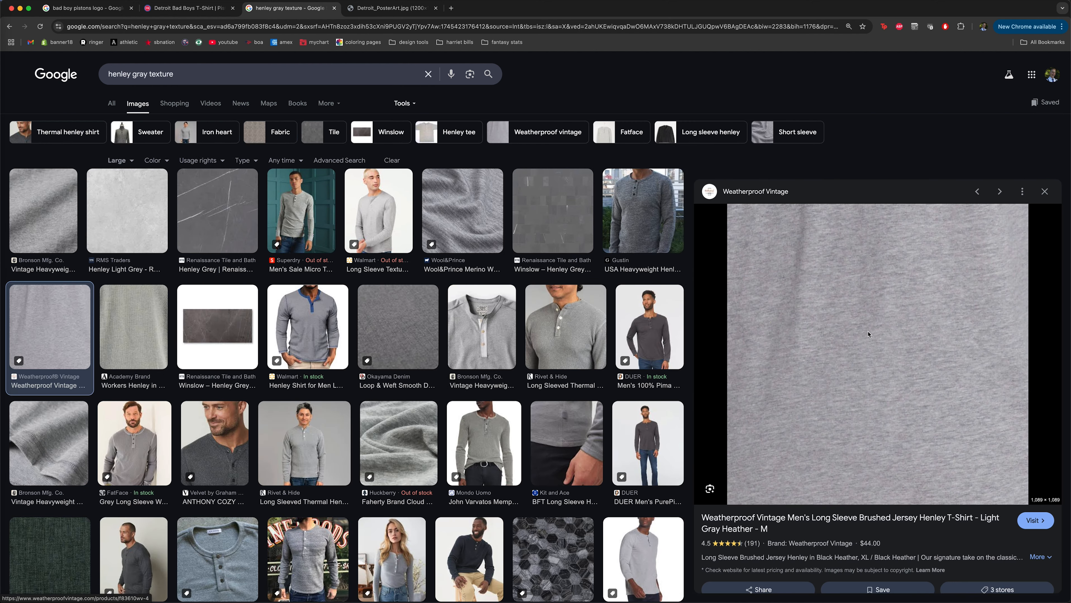
pyautogui.rightClick(868, 333)
pyautogui.click(904, 417)
pyautogui.click(393, 8)
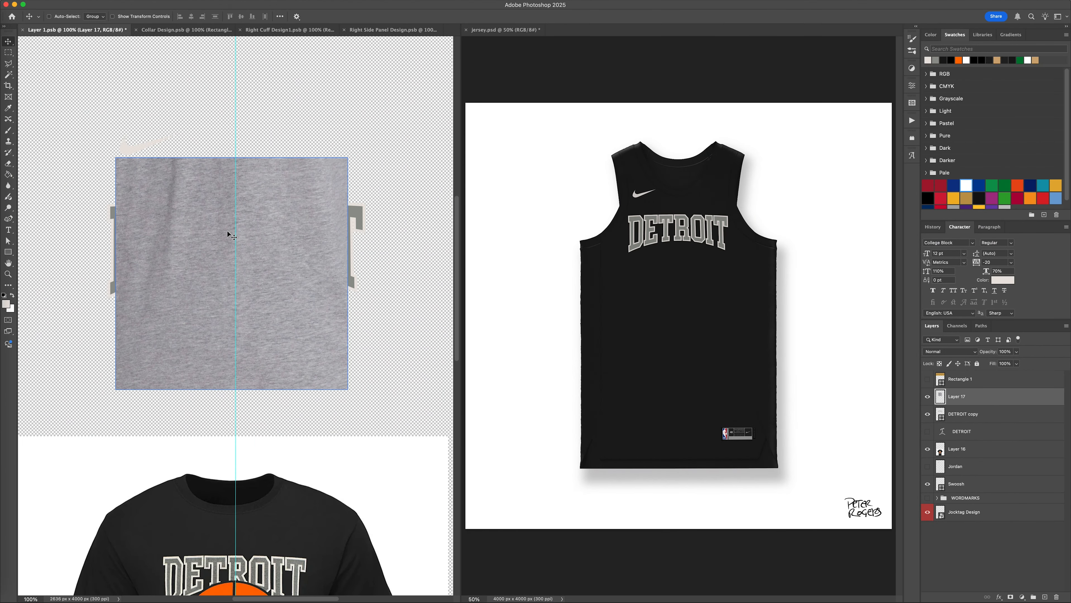
# Rotate the fabric image 90° and enlarge it to cover the width of the DETROIT wordmark.
pyautogui.press('super+t')
pyautogui.moveTo(173, 123); pyautogui.dragTo(384, 180)
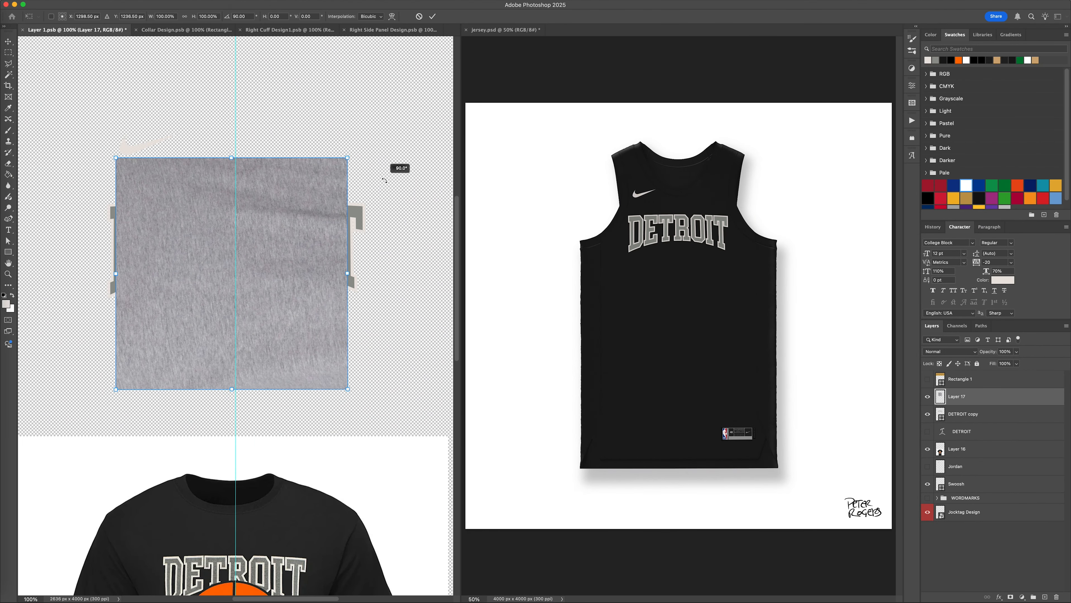
pyautogui.moveTo(337, 288); pyautogui.dragTo(388, 207)
pyautogui.press('Return')
# Clip the fabric layer to DETROIT copy, reduce its height to about 892 px and set its opacity to 50%.
pyautogui.keyDown('alt'); pyautogui.click(976, 405); pyautogui.keyUp('alt')
pyautogui.click(241, 59)
pyautogui.moveTo(241, 59); pyautogui.dragTo(237, 112)
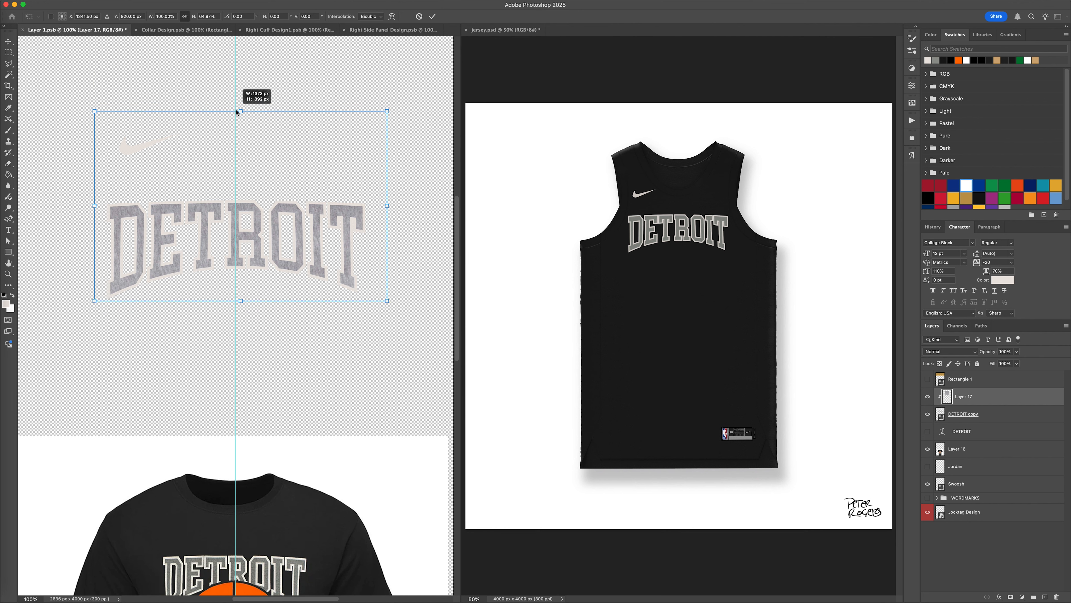
pyautogui.press('Return')
pyautogui.press('5')
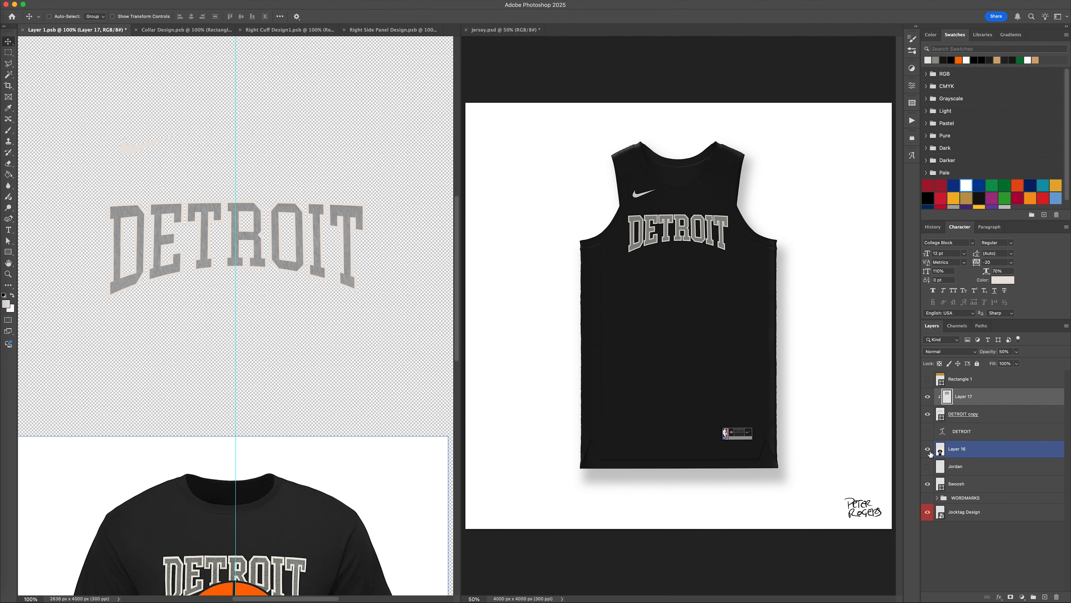
# Hide the T-shirt picture on Layer 16, select DETROIT copy and save Layer 1.psb to update the jersey.
pyautogui.click(927, 449)
pyautogui.click(995, 418)
pyautogui.press('u')
pyautogui.moveTo(148, 16); pyautogui.dragTo(127, 17)
pyautogui.press('super+s')
# Examine the textured DETROIT wordmark on the Jersey.psd mockup at 66.7% and 50% zoom.
pyautogui.click(812, 250)
pyautogui.press('super+plus')
pyautogui.press('super+plus')
pyautogui.press('super+plus')
pyautogui.press('super+plus')
pyautogui.press('super+plus')
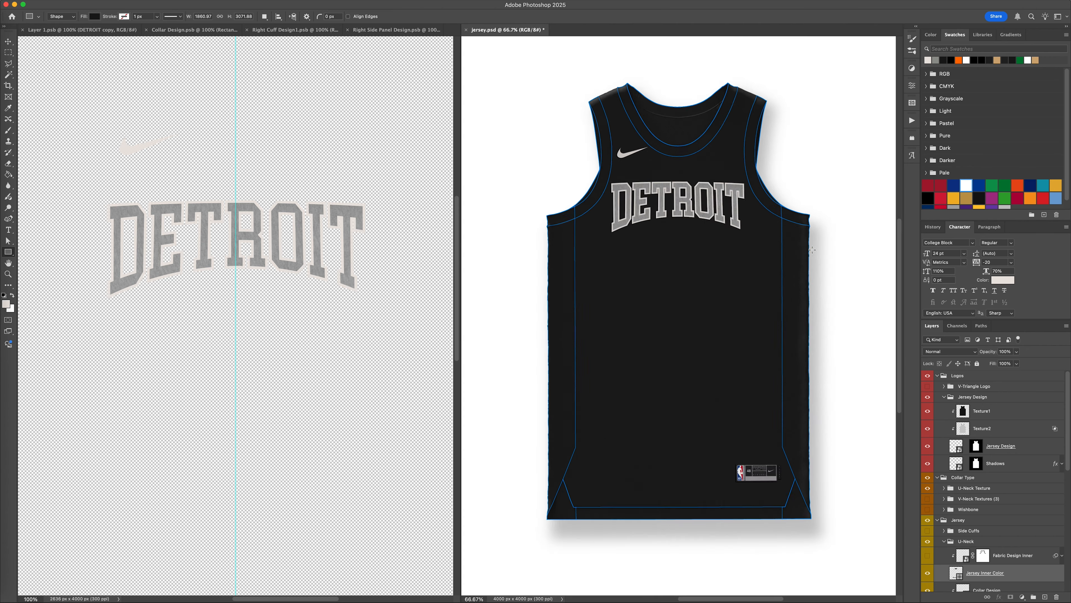
pyautogui.scroll(10, 811, 249)
pyautogui.press('v')
pyautogui.press('super+minus')
pyautogui.press('super+minus')
pyautogui.press('super+minus')
pyautogui.press('super+minus')
pyautogui.press('super+minus')
pyautogui.press('super+minus')
pyautogui.press('super+minus')
pyautogui.press('super+plus')
pyautogui.press('super+plus')
pyautogui.press('super+plus')
pyautogui.keyDown('super'); pyautogui.click(855, 368); pyautogui.keyUp('super')
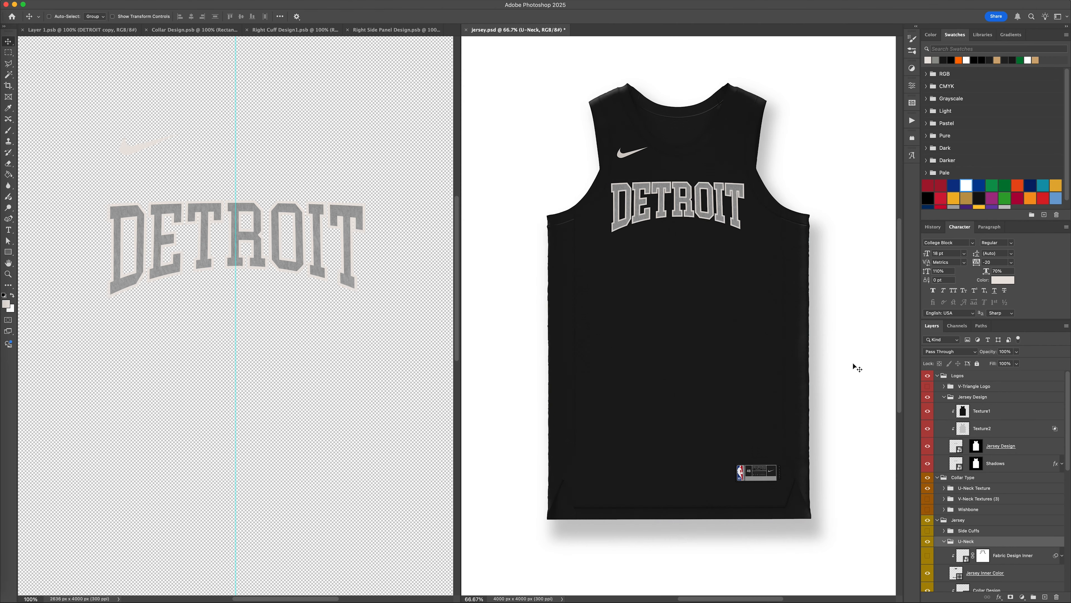
pyautogui.press('super+minus')
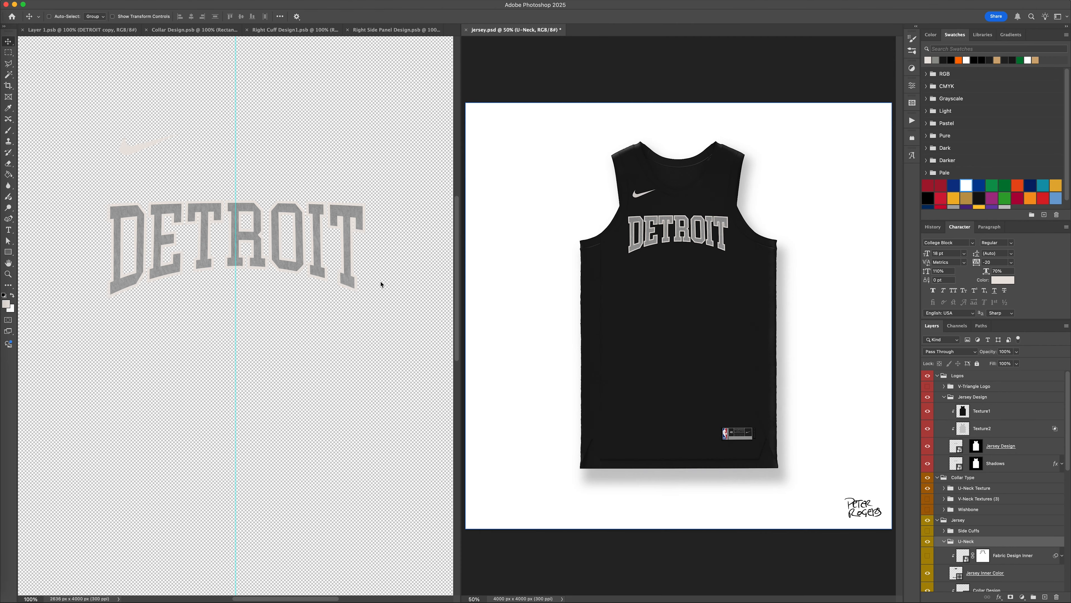
# Briefly show the T-shirt picture in Layer 1.psb to check its lettering against the textured wordmark.
pyautogui.click(381, 283)
pyautogui.click(927, 450)
pyautogui.click(927, 449)
pyautogui.press('super+plus')
pyautogui.press('super+minus')
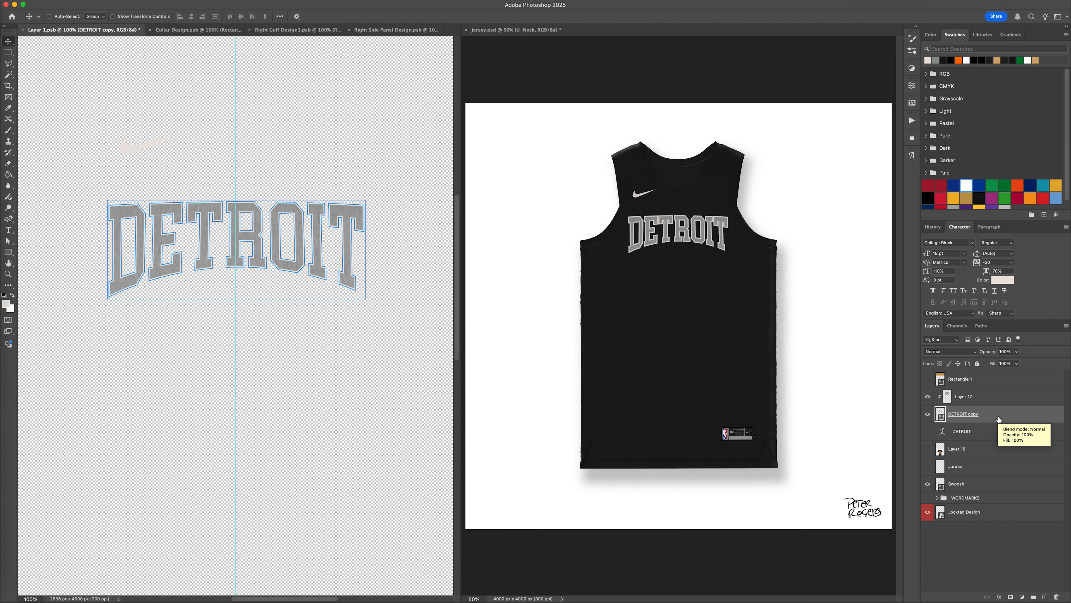
# Stack nineteen duplicates of DETROIT copy beneath it, each nudged slightly lower than the one before.
pyautogui.moveTo(998, 419); pyautogui.dragTo(996, 461)
pyautogui.press('Down')
pyautogui.press('Down')
pyautogui.press('Down')
pyautogui.moveTo(995, 465); pyautogui.dragTo(992, 482)
pyautogui.hotkey('alt', 'Down')
pyautogui.hotkey('alt', 'Down')
pyautogui.hotkey('alt', 'Down')
pyautogui.hotkey('alt', 'Down')
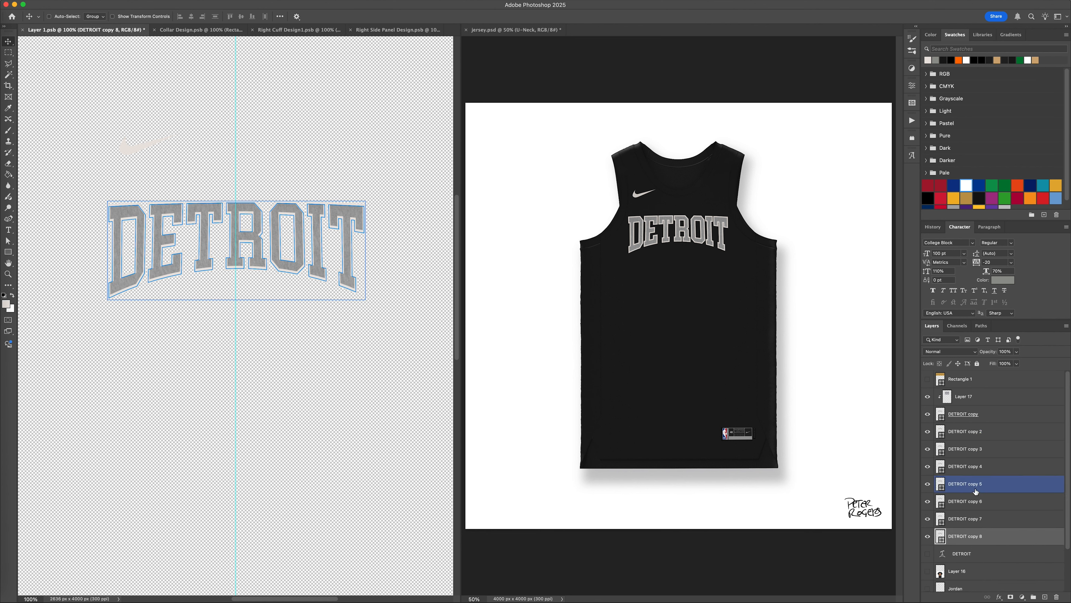
pyautogui.hotkey('alt', 'Down')
pyautogui.hotkey('alt', 'Down')
pyautogui.hotkey('alt', 'Down')
pyautogui.hotkey('alt', 'Down')
pyautogui.hotkey('alt', 'Down')
pyautogui.hotkey('alt', 'Down')
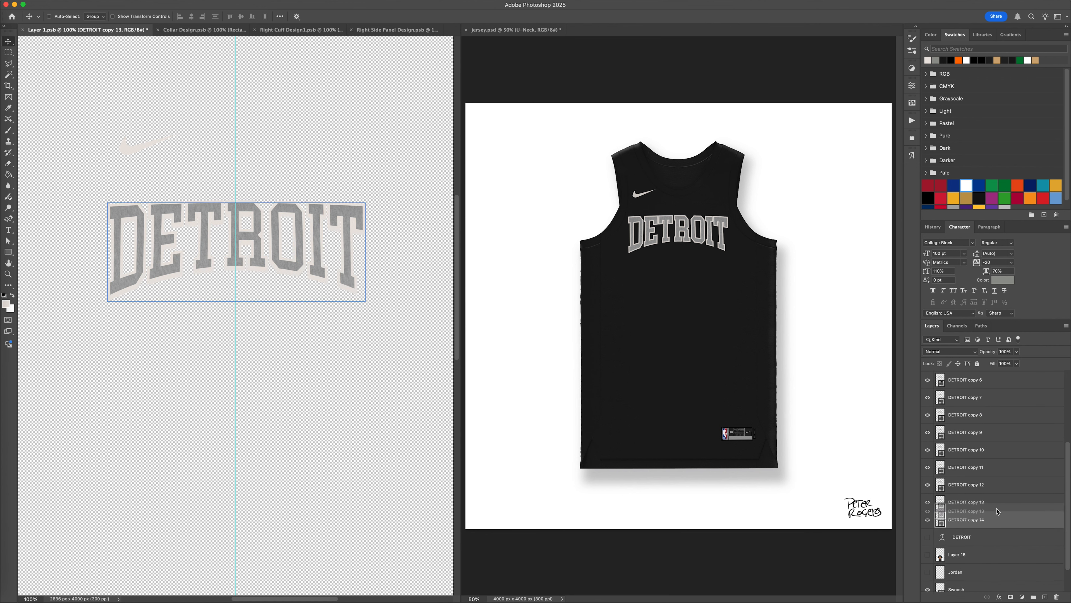
pyautogui.hotkey('alt', 'Down')
pyautogui.hotkey('alt', 'Down')
pyautogui.hotkey('alt', 'Down')
pyautogui.hotkey('alt', 'Down')
pyautogui.hotkey('alt', 'Down')
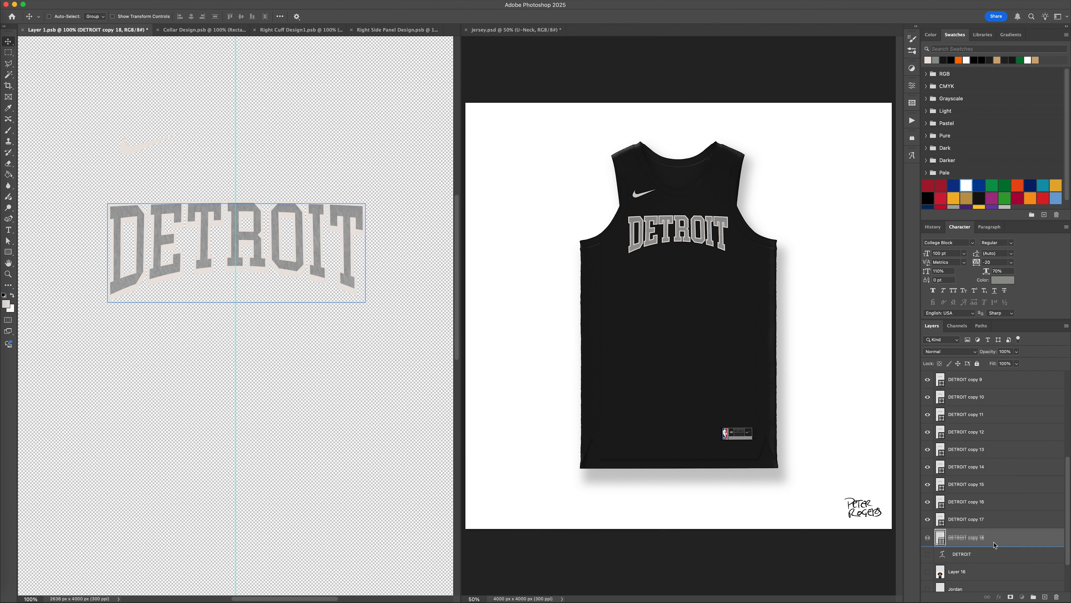
# Scale DETROIT copy 2 to 99.5% and DETROIT copy 3 to 99%.
pyautogui.scroll(10, 995, 565)
pyautogui.click(1000, 434)
pyautogui.press('super+t')
pyautogui.doubleClick(166, 17)
pyautogui.write('99.9')
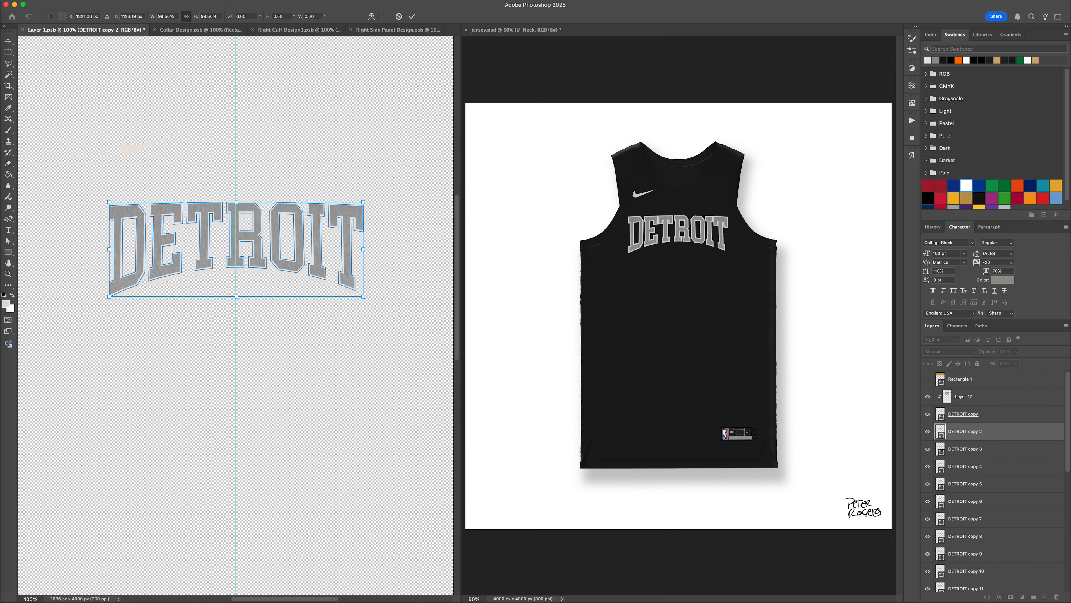
pyautogui.press('Return')
pyautogui.press('Return')
pyautogui.click(999, 450)
pyautogui.press('super+t')
pyautogui.doubleClick(166, 16)
pyautogui.write('99')
pyautogui.press('Return')
pyautogui.press('Return')
# Scale DETROIT copy 4 to 98.5% and reduce DETROIT copy 5 slightly further.
pyautogui.click(998, 467)
pyautogui.press('super+t')
pyautogui.doubleClick(165, 16)
pyautogui.write('98.5')
pyautogui.press('Return')
pyautogui.press('Return')
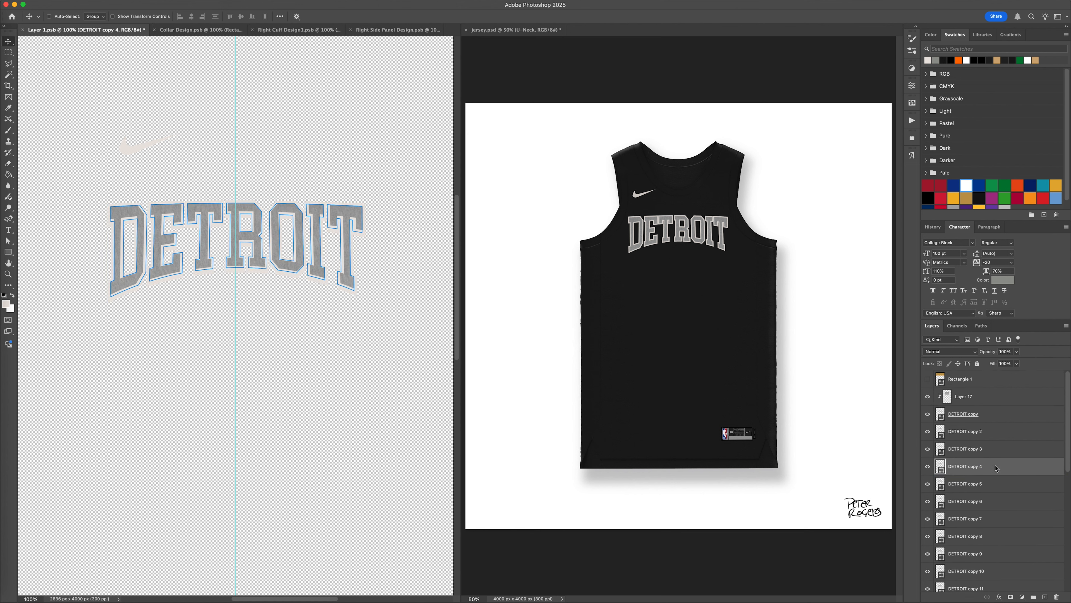
pyautogui.press('Return')
pyautogui.press('Return')
# Scale DETROIT copy 6 to 97.5% and reduce DETROIT copy 7 slightly further.
pyautogui.click(998, 501)
pyautogui.press('super+t')
pyautogui.doubleClick(163, 16)
pyautogui.write('97.5')
pyautogui.press('Return')
pyautogui.press('Return')
pyautogui.click(998, 518)
pyautogui.press('super+t')
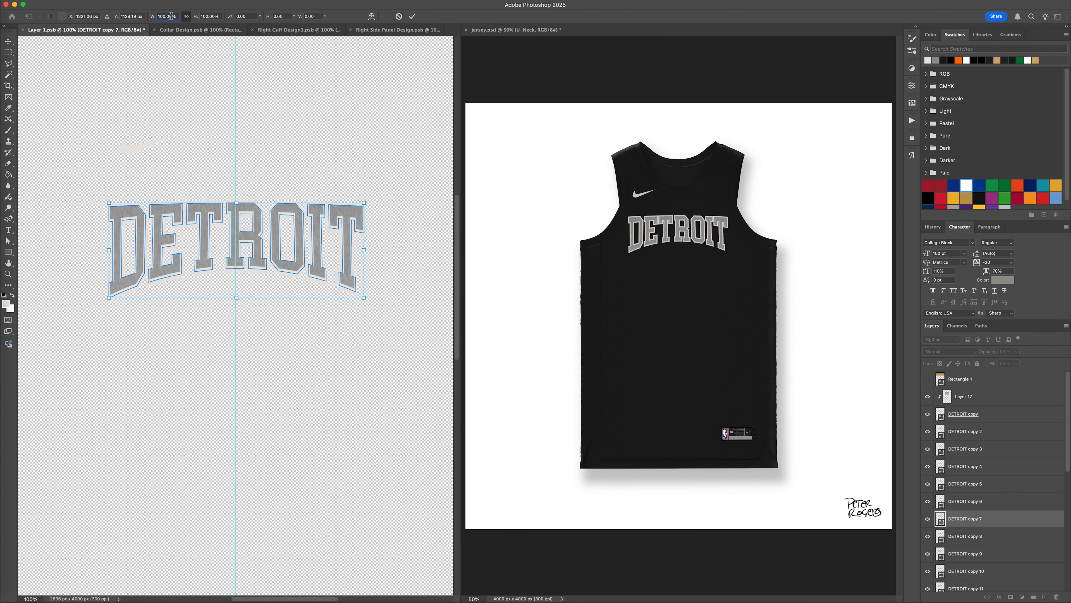
pyautogui.press('Return')
# Scale DETROIT copy 8 to 96.5% and reduce DETROIT copy 9 slightly further.
pyautogui.click(998, 536)
pyautogui.press('super+t')
pyautogui.doubleClick(165, 17)
pyautogui.write('96.5')
pyautogui.press('Return')
pyautogui.press('Return')
pyautogui.scroll(-5, 990, 473)
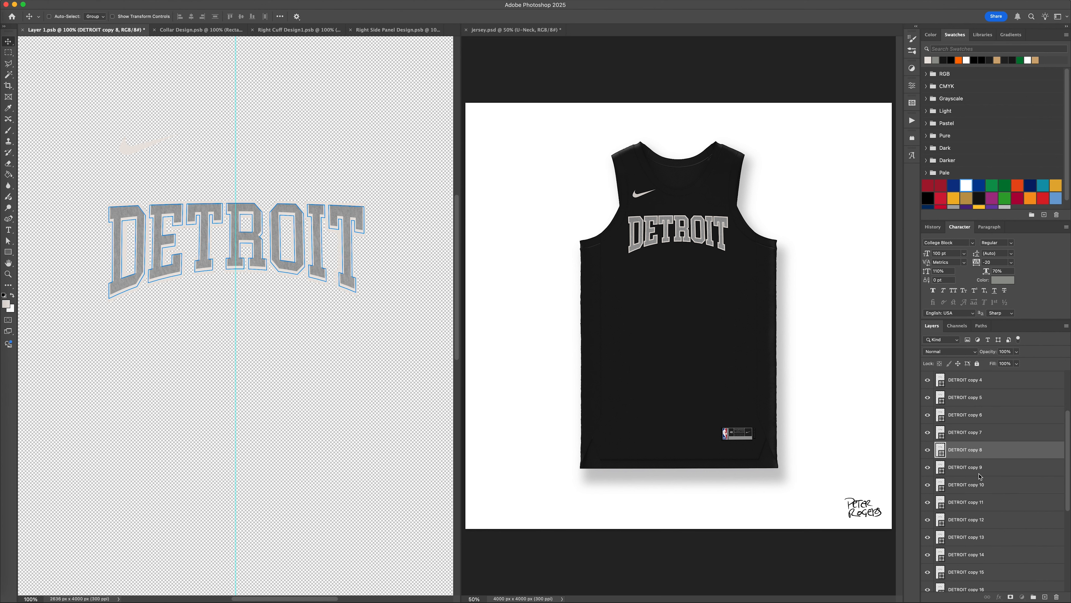
pyautogui.click(990, 468)
pyautogui.press('Return')
pyautogui.press('Return')
# Scale DETROIT copy 10 to 95.5% and DETROIT copy 11 to 95%.
pyautogui.click(1003, 487)
pyautogui.press('super+t')
pyautogui.doubleClick(166, 16)
pyautogui.write('95.5')
pyautogui.press('Return')
pyautogui.press('Return')
pyautogui.click(973, 506)
pyautogui.press('super+t')
pyautogui.doubleClick(165, 16)
pyautogui.write('95')
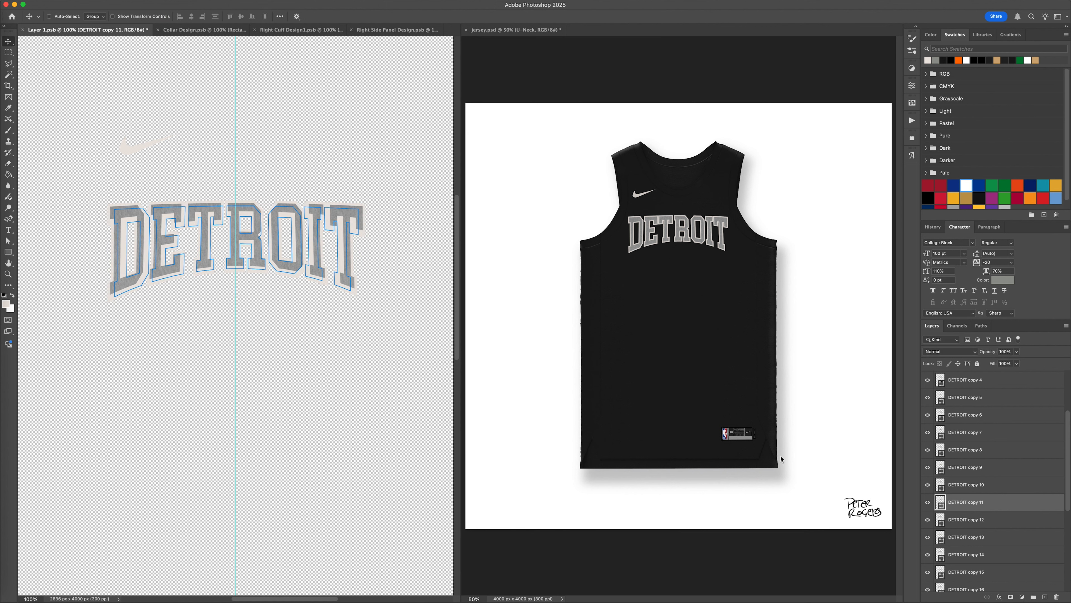
pyautogui.press('Return')
pyautogui.press('Return')
# Scale DETROIT copy 12 to 94.5% and DETROIT copy 13 to 94%.
pyautogui.click(1004, 522)
pyautogui.press('super+t')
pyautogui.doubleClick(165, 16)
pyautogui.write('94.5')
pyautogui.press('Return')
pyautogui.press('Return')
pyautogui.write('94')
pyautogui.press('Return')
pyautogui.press('Return')
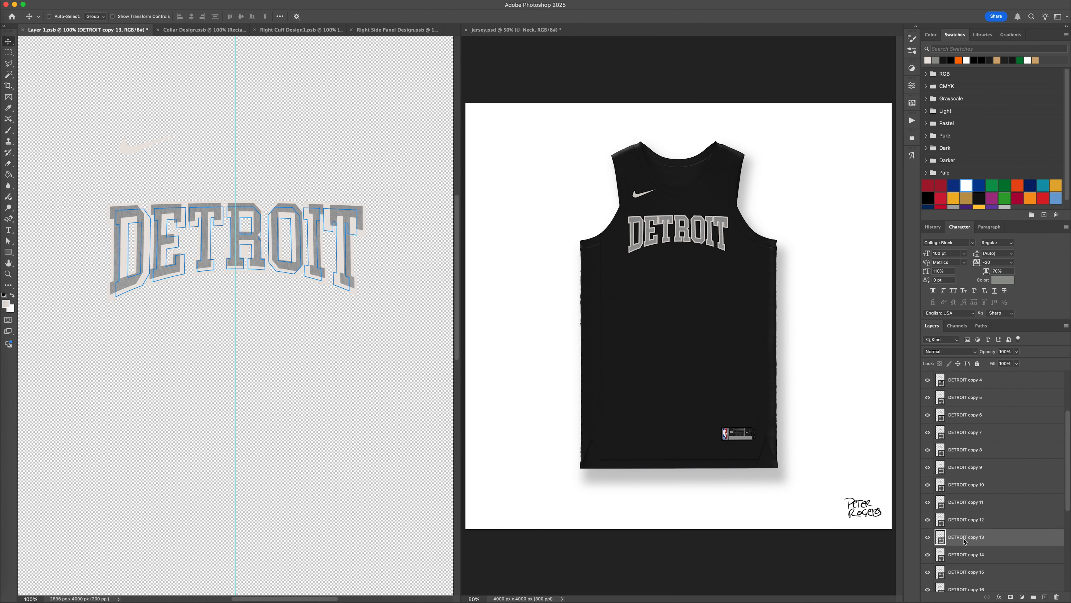
# Scale DETROIT copy 14 to 93.5% and DETROIT copy 15 to 93%.
pyautogui.click(1004, 555)
pyautogui.press('super+t')
pyautogui.doubleClick(166, 16)
pyautogui.write('93.5')
pyautogui.press('Return')
pyautogui.press('Return')
pyautogui.write('93')
pyautogui.press('Return')
pyautogui.press('Return')
# Scale both DETROIT copy 16 and DETROIT copy 17 to 92.5%.
pyautogui.moveTo(177, 15); pyautogui.dragTo(161, 17)
pyautogui.click(992, 499)
pyautogui.press('super+t')
pyautogui.write('92.5')
pyautogui.press('Return')
pyautogui.press('Return')
pyautogui.write('92.5')
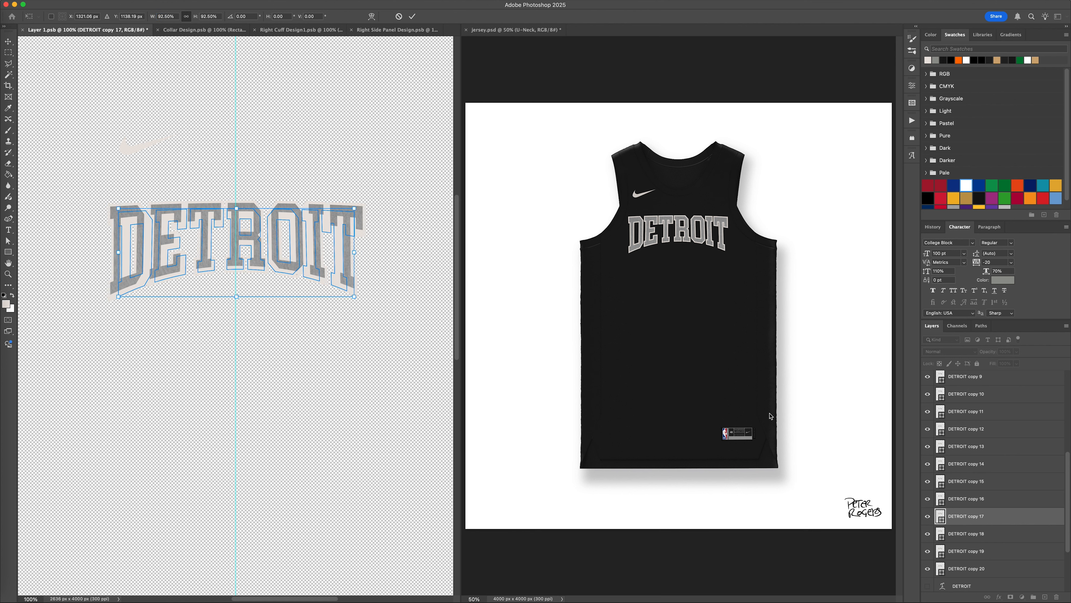
pyautogui.press('Return')
pyautogui.press('Return')
# Scale DETROIT copy 18 to 92% and DETROIT copy 19 to 91.5%.
pyautogui.click(1009, 534)
pyautogui.press('super+t')
pyautogui.doubleClick(161, 16)
pyautogui.write('92')
pyautogui.press('Return')
pyautogui.press('Return')
pyautogui.click(1014, 551)
pyautogui.write('91.5')
pyautogui.press('Return')
pyautogui.press('Return')
# Scale DETROIT copy 20 to 91% and save Layer 1.psb to update the jersey mockup.
pyautogui.click(1010, 569)
pyautogui.press('super+t')
pyautogui.moveTo(177, 16); pyautogui.dragTo(160, 17)
pyautogui.write('91')
pyautogui.press('Return')
pyautogui.press('Return')
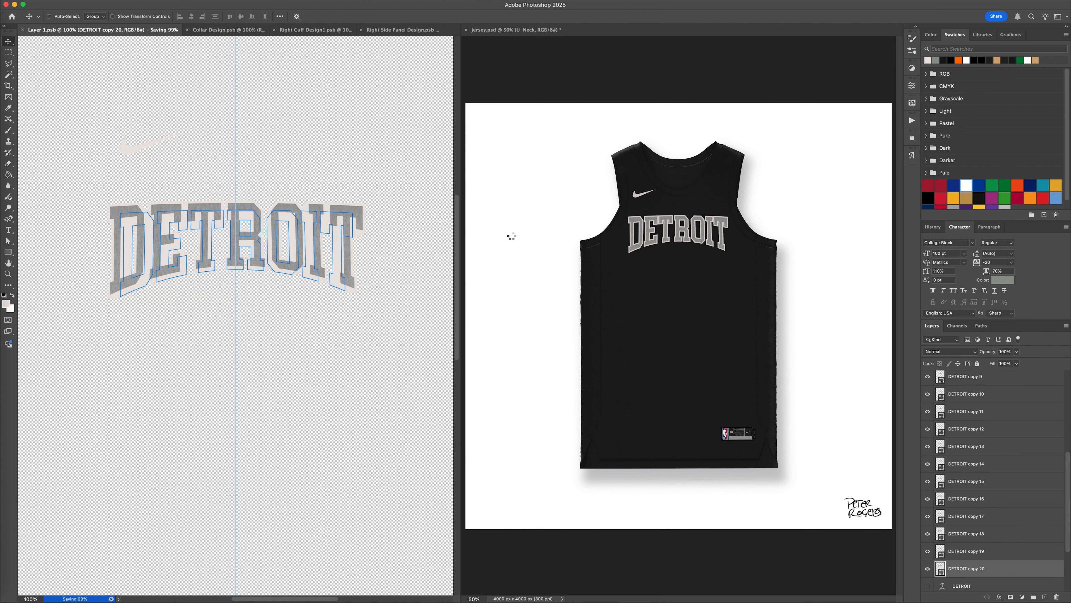
# Group the layers from DETROIT copy 2 through DETROIT copy 19.
pyautogui.click(993, 551)
pyautogui.scroll(10, 992, 442)
pyautogui.keyDown('shift'); pyautogui.click(993, 432); pyautogui.keyUp('shift')
pyautogui.press('super+g')
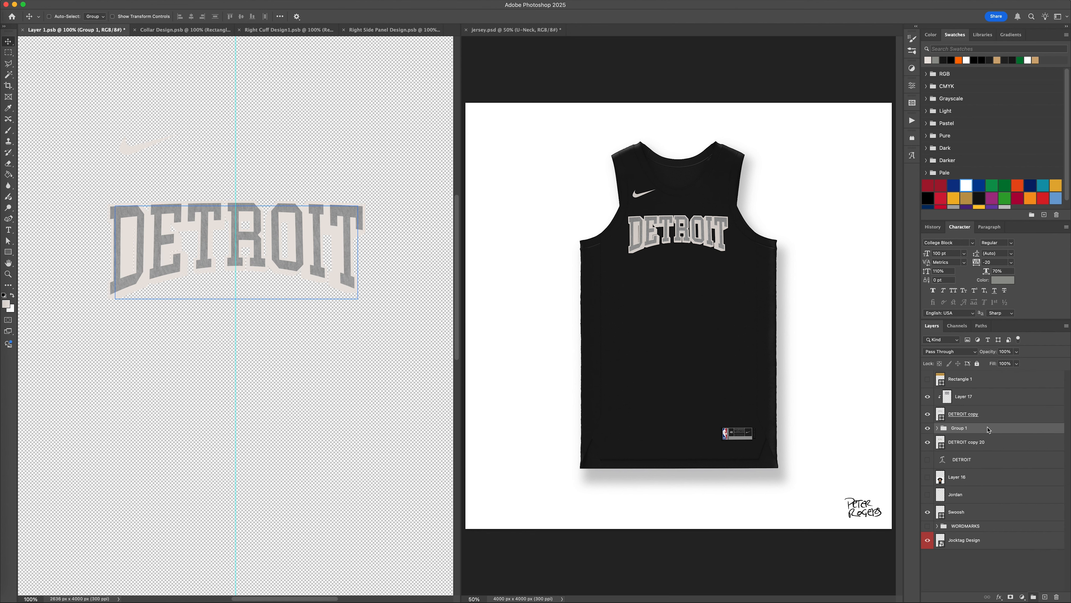
# Apply a Satin effect to Group 1 with 20% opacity, 20 px distance and 90 px size.
pyautogui.doubleClick(979, 430)
pyautogui.click(707, 478)
pyautogui.write('2')
pyautogui.write('0')
pyautogui.write('1050')
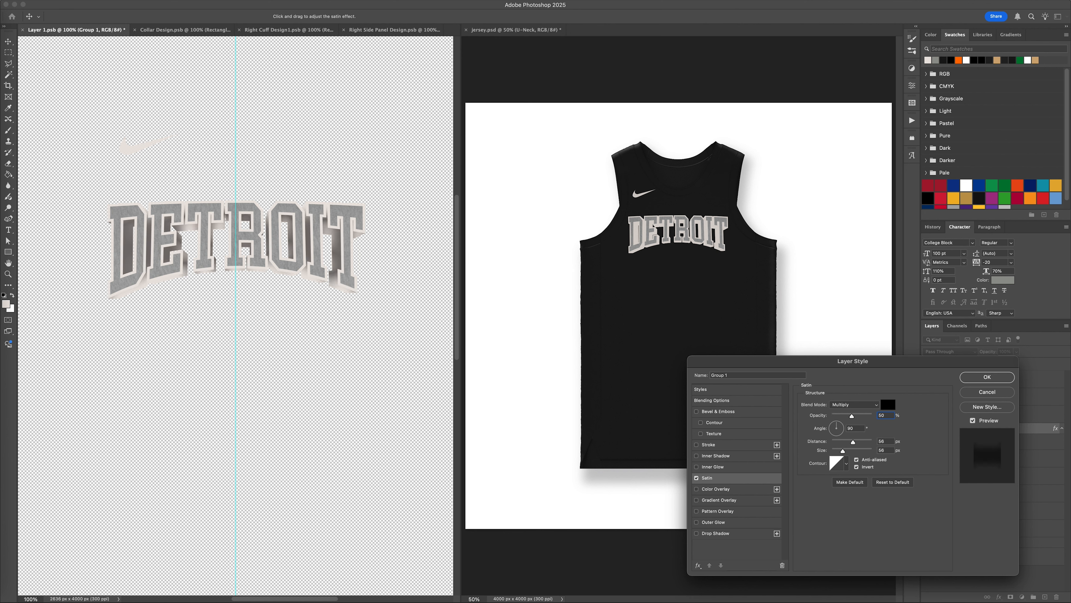
pyautogui.moveTo(853, 444)
pyautogui.mouseDown()
pyautogui.moveTo(840, 443)
pyautogui.moveTo(850, 453)
pyautogui.mouseUp()
pyautogui.doubleClick(882, 415)
pyautogui.write('20')
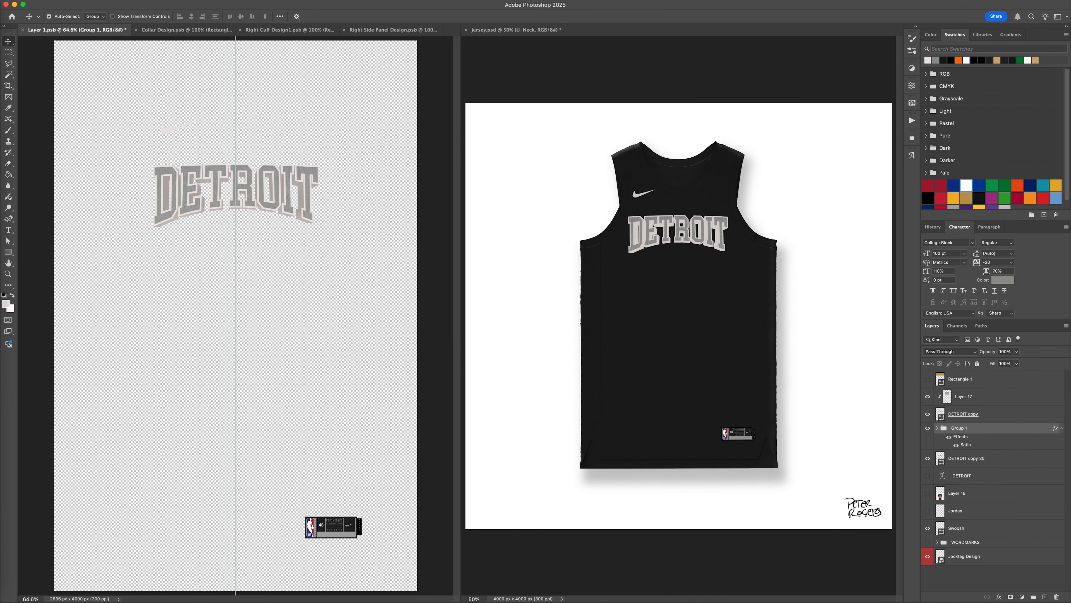
# Set Group 1's Satin opacity to 50% and save Layer 1.psb.
pyautogui.doubleClick(1037, 429)
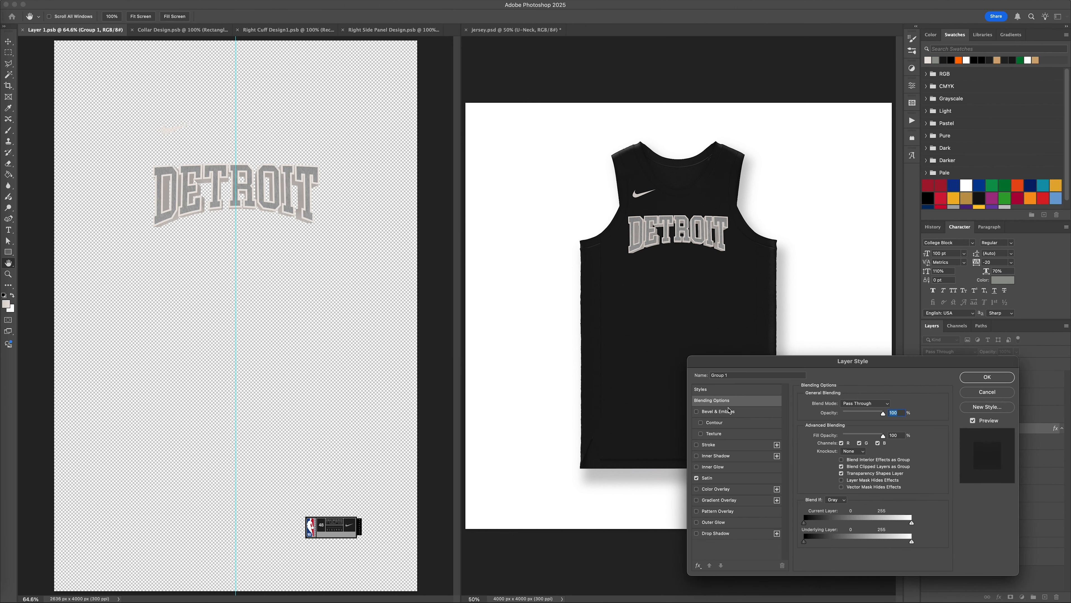
pyautogui.click(707, 478)
pyautogui.write('60')
pyautogui.press('Return')
pyautogui.press('super+s')
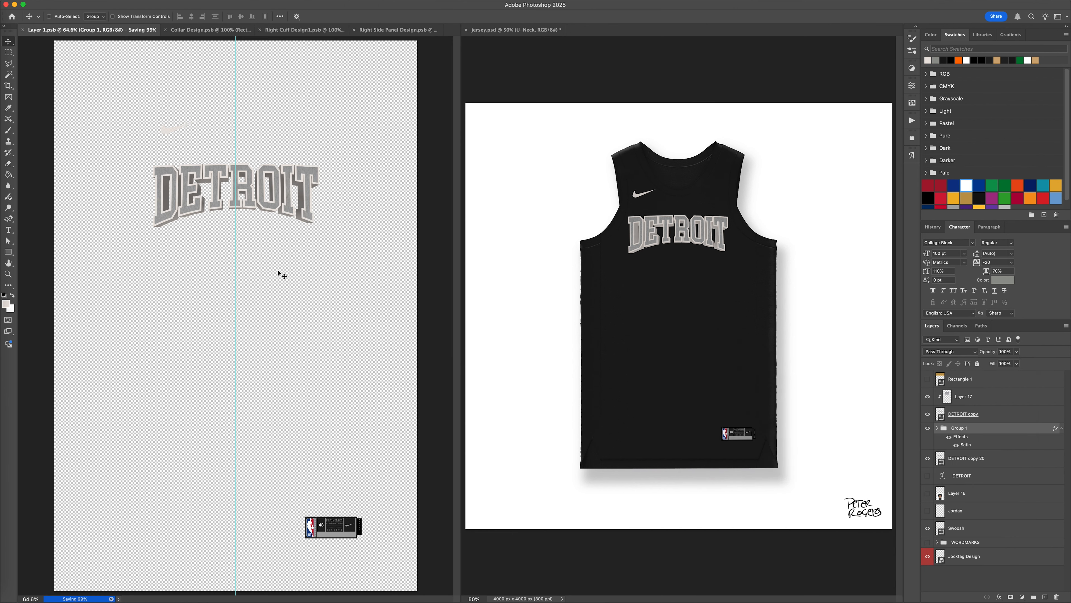
# Reduce the Satin distance on Group 1 to 1 px and bring its size down to the minimum.
pyautogui.press('super+minus')
pyautogui.click(707, 294)
pyautogui.press('super+plus')
pyautogui.press('super+plus')
pyautogui.press('super+plus')
pyautogui.press('super+plus')
pyautogui.press('super+0')
pyautogui.click(294, 237)
pyautogui.press('super+plus')
pyautogui.press('super+plus')
pyautogui.press('super+plus')
pyautogui.press('super+plus')
pyautogui.doubleClick(1037, 429)
pyautogui.click(707, 478)
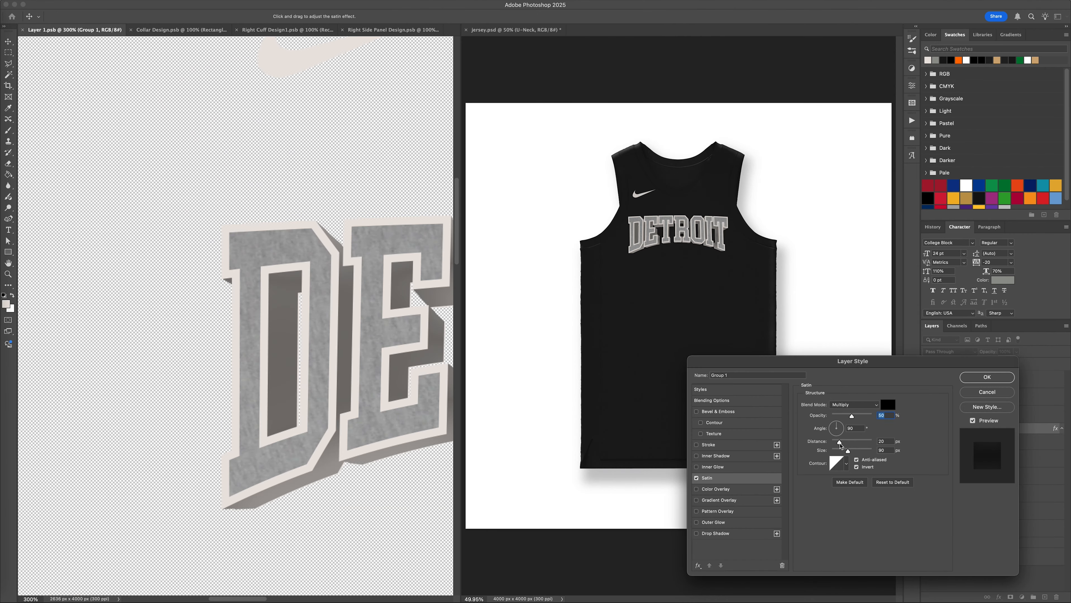
pyautogui.moveTo(840, 442); pyautogui.dragTo(796, 440)
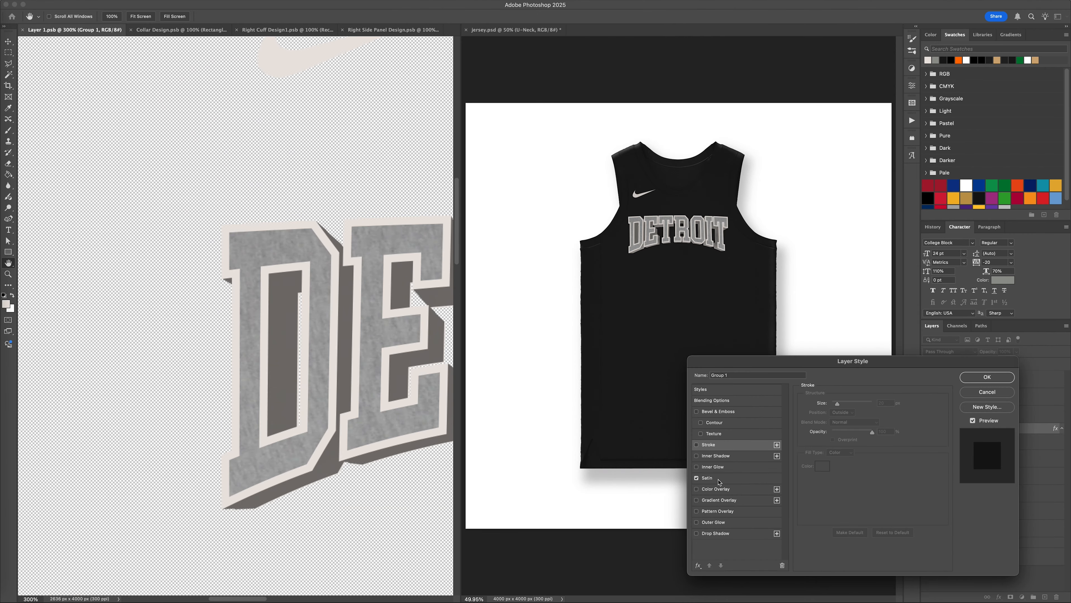
pyautogui.hscroll(5, 357, 378)
pyautogui.moveTo(831, 442); pyautogui.dragTo(842, 444)
pyautogui.hscroll(-5, 487, 455)
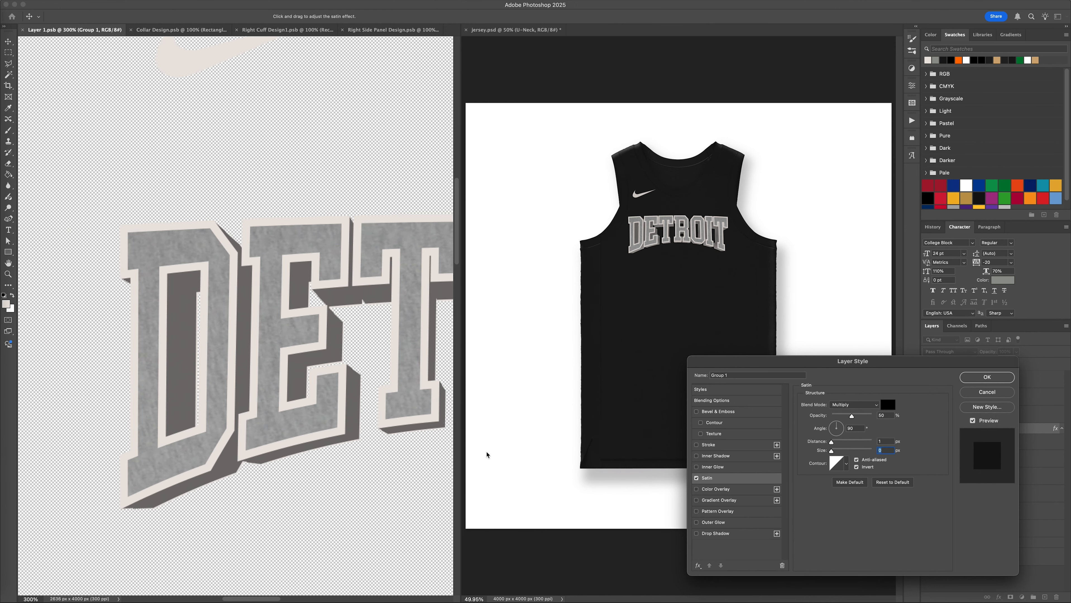
# Replace Group 1's Satin effect with a black (#000000) Color Overlay at reduced opacity and save Layer 1.psb.
pyautogui.click(696, 478)
pyautogui.click(715, 489)
pyautogui.click(888, 404)
pyautogui.moveTo(886, 410); pyautogui.dragTo(756, 497)
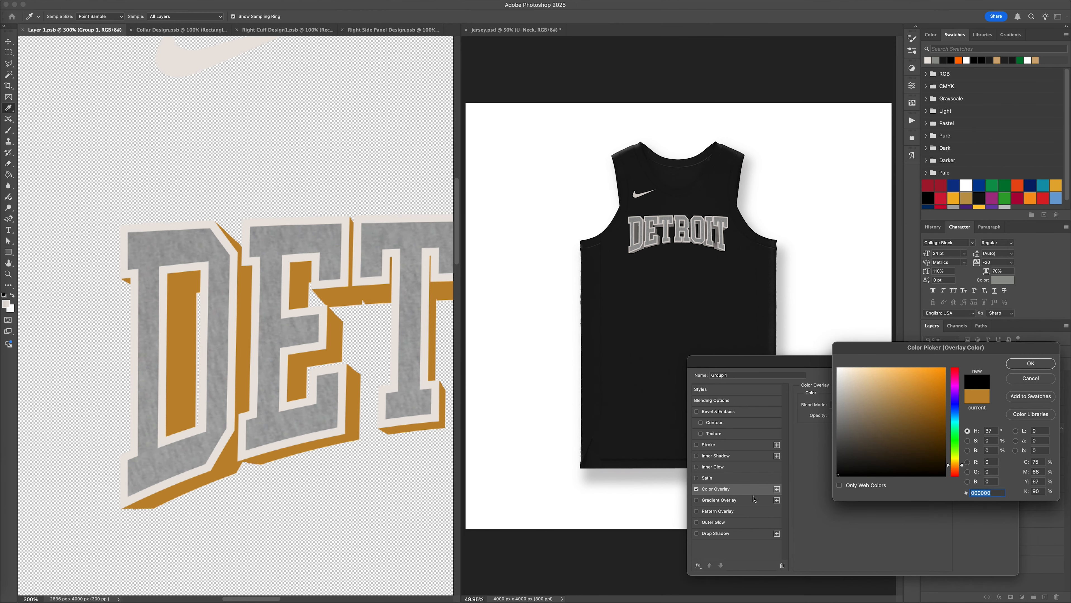
pyautogui.press('Return')
pyautogui.write('50')
pyautogui.press('Return')
pyautogui.press('super+0')
pyautogui.press('super+s')
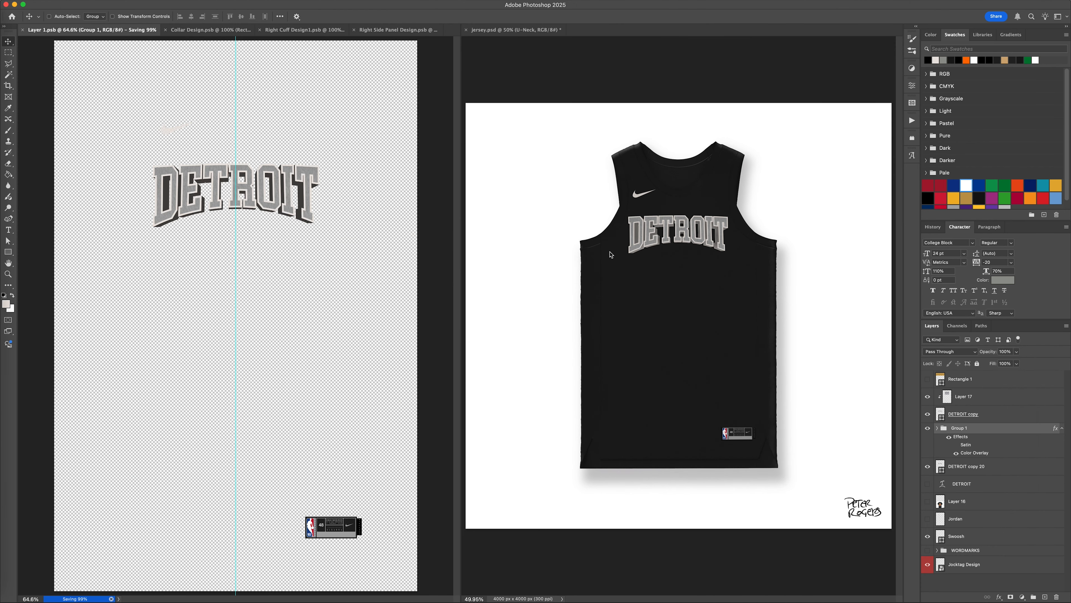
# Move the DETROIT copy 20 layer into Group 1 and save Layer 1.psb.
pyautogui.click(1061, 428)
pyautogui.click(937, 428)
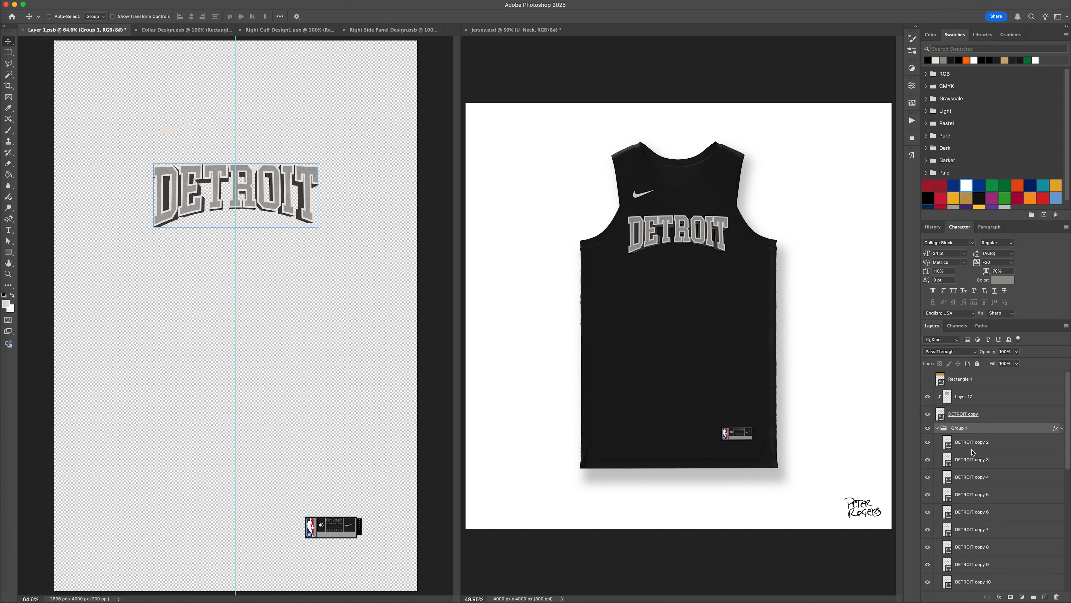
pyautogui.rightClick(998, 428)
pyautogui.click(1029, 444)
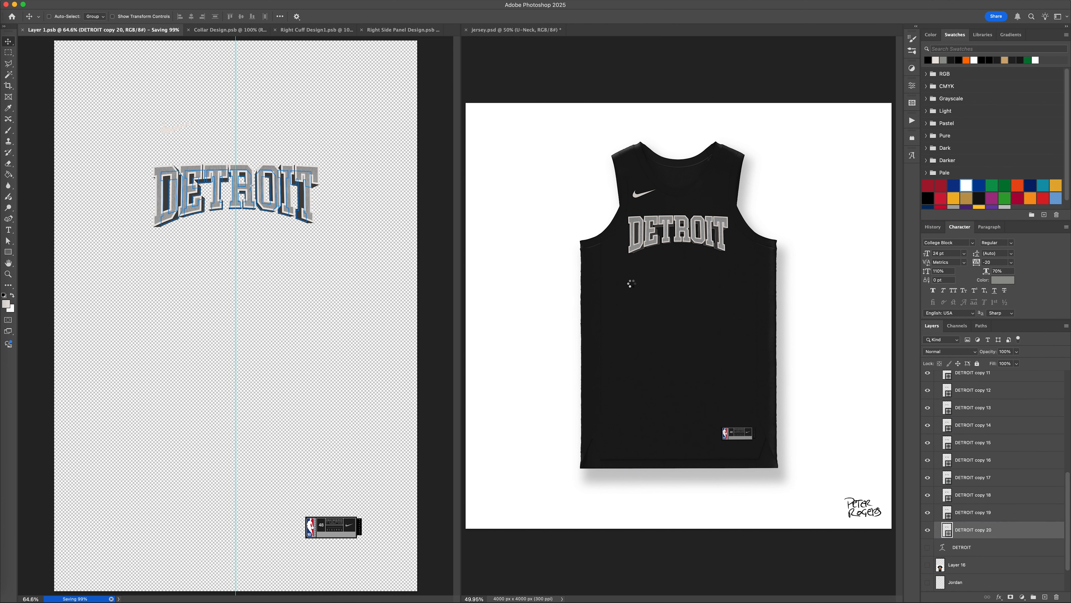
# Try Group 1 with Satin instead of Color Overlay, using 20 px distance and 90 px size.
pyautogui.scroll(10, 1014, 461)
pyautogui.doubleClick(1057, 401)
pyautogui.click(696, 490)
pyautogui.click(707, 478)
pyautogui.click(849, 441)
pyautogui.write('20')
pyautogui.press('Tab')
pyautogui.write('90')
# Turn off Satin and re-enable Color Overlay on Group 1, collapse the group and save Layer 1.psb.
pyautogui.click(696, 478)
pyautogui.click(696, 489)
pyautogui.click(715, 489)
pyautogui.click(987, 377)
pyautogui.click(936, 401)
pyautogui.press('super+s')
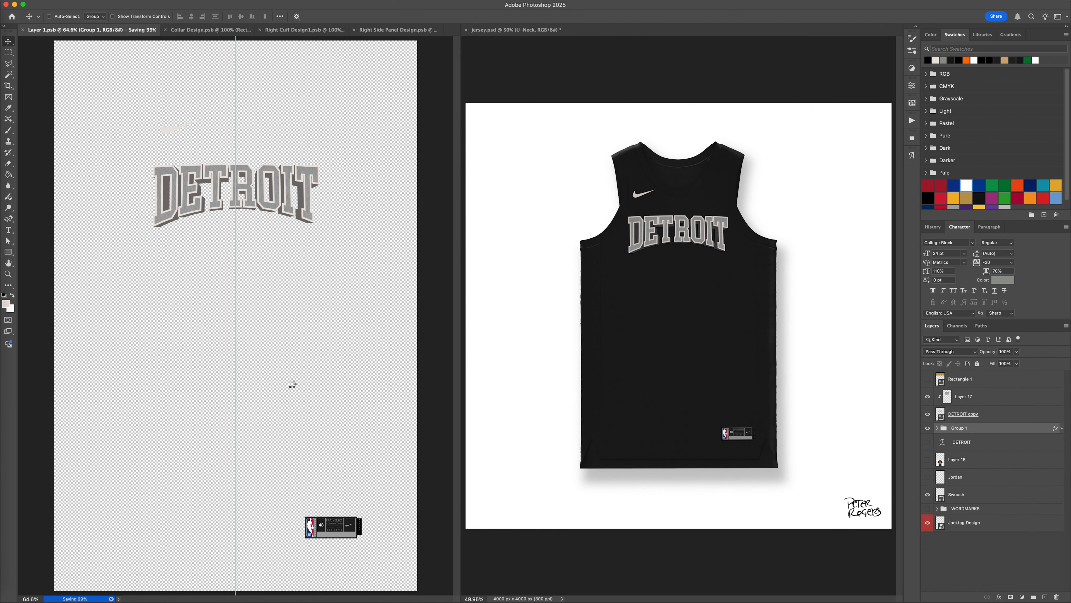
# Set the opacity of Group 1's Color Overlay to 70%.
pyautogui.doubleClick(1056, 428)
pyautogui.write('70')
pyautogui.press('Return')
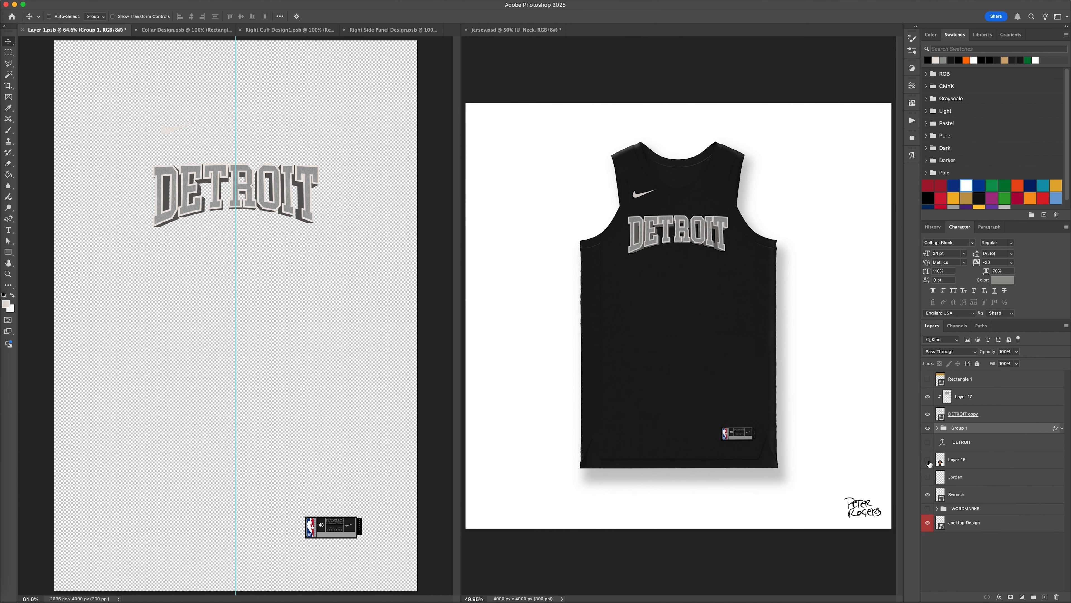
# Show the Bad Boys T-shirt reference on Layer 16, switch to the browser and search images for "basketball vector".
pyautogui.click(927, 460)
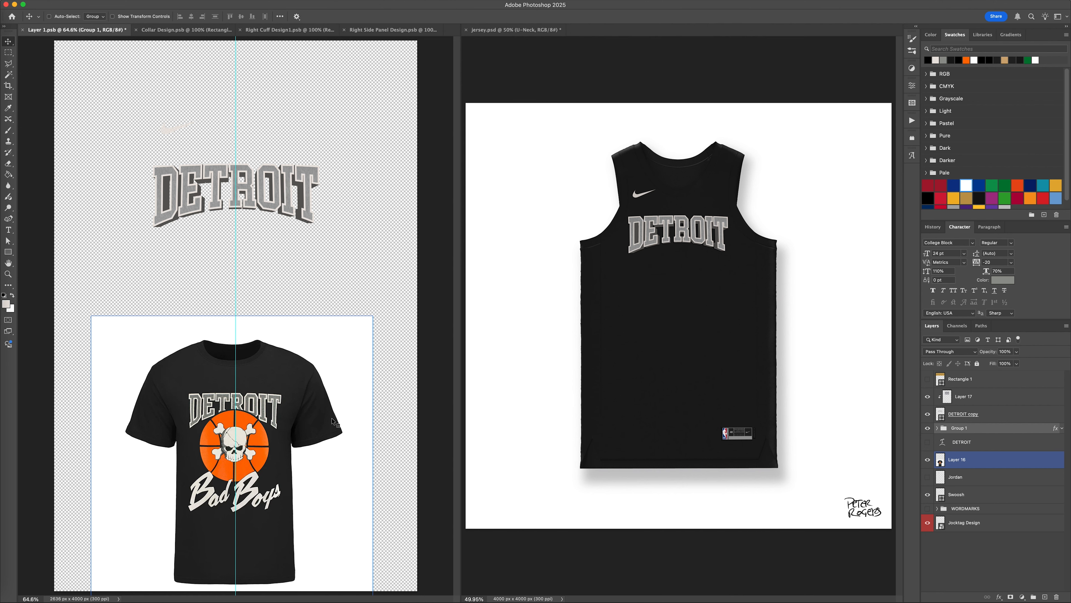
pyautogui.hotkey('ctrl', 'Left')
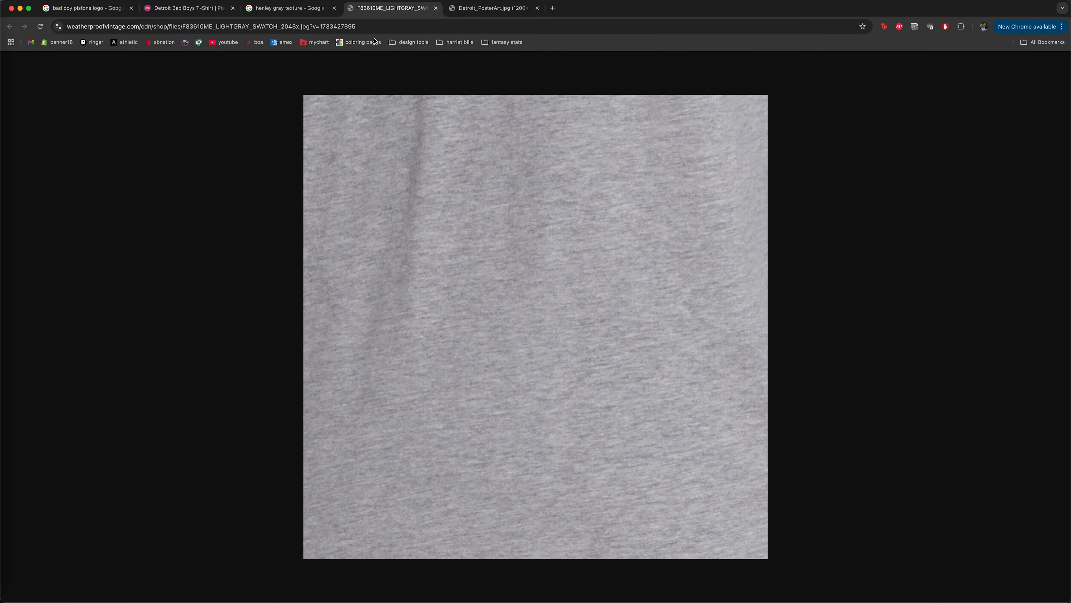
pyautogui.click(379, 26)
pyautogui.write('basketbal')
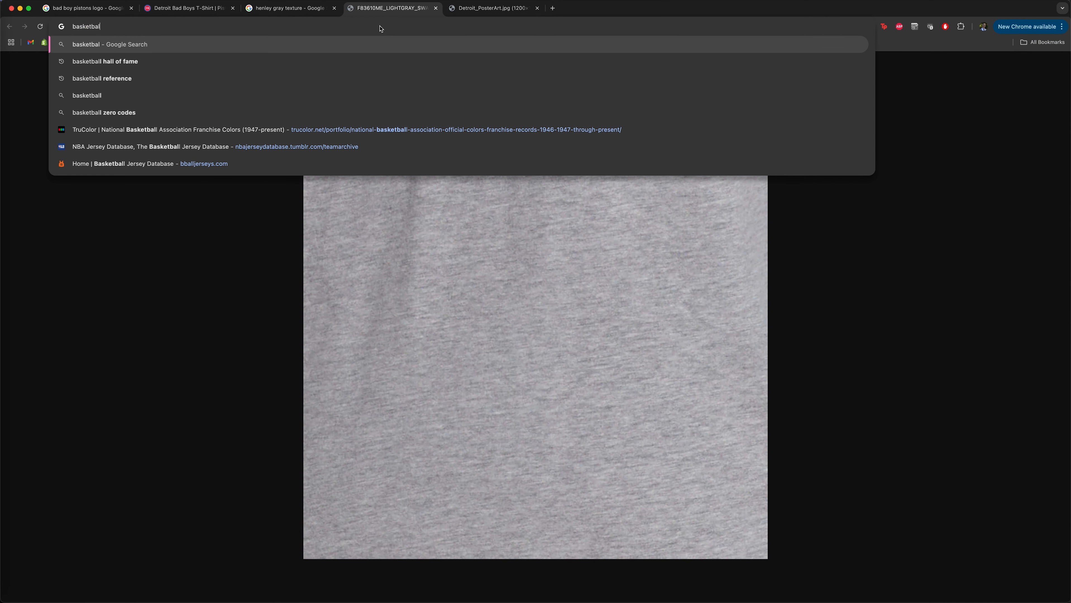
pyautogui.write('l vector')
pyautogui.press('Return')
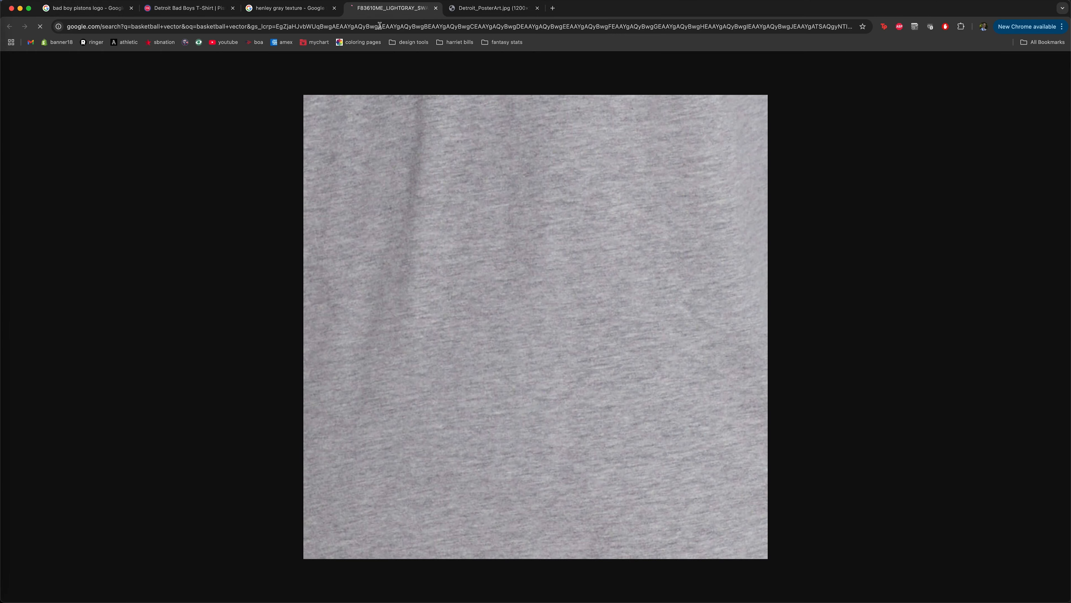
pyautogui.click(138, 103)
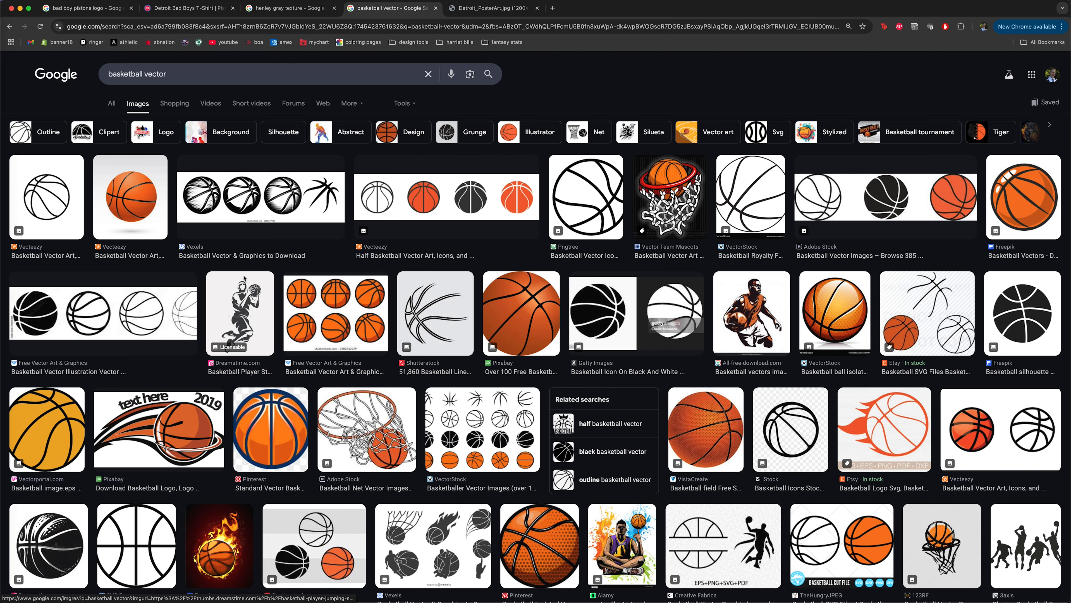
# Open the SVG Repo black basketball outline from the image results and try to bring it into Photoshop.
pyautogui.scroll(-1, 245, 277)
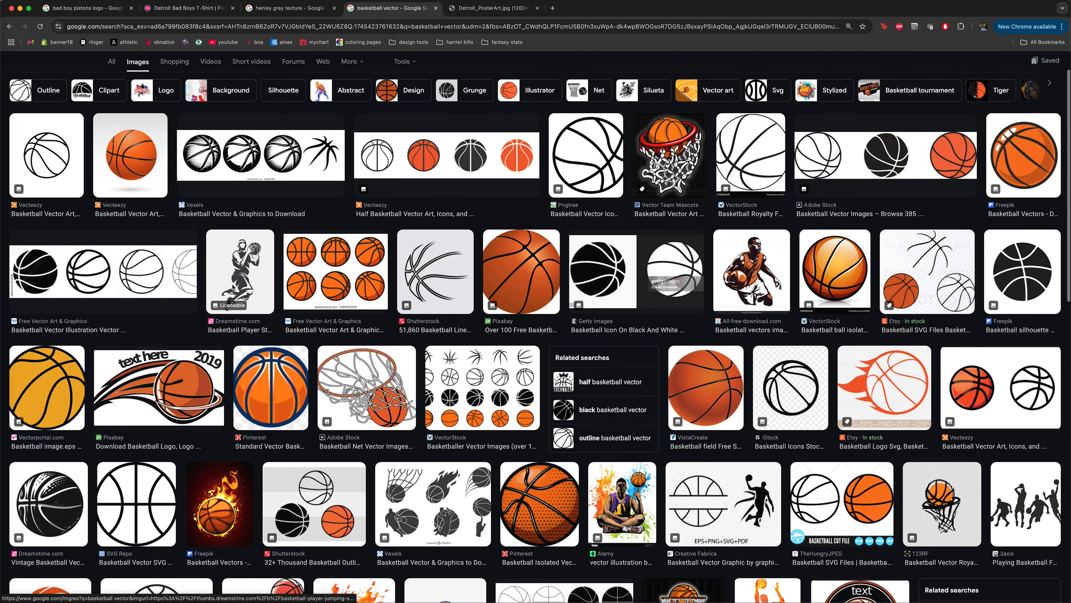
pyautogui.click(143, 472)
pyautogui.hotkey('ctrl', 'Right')
pyautogui.click(142, 469)
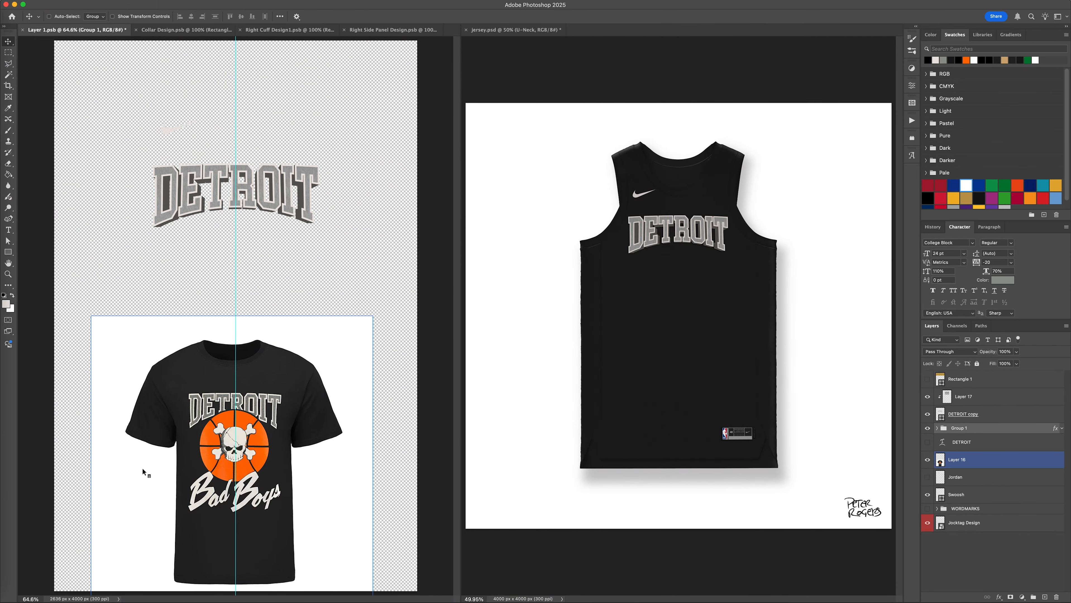
pyautogui.hotkey('ctrl', 'Left')
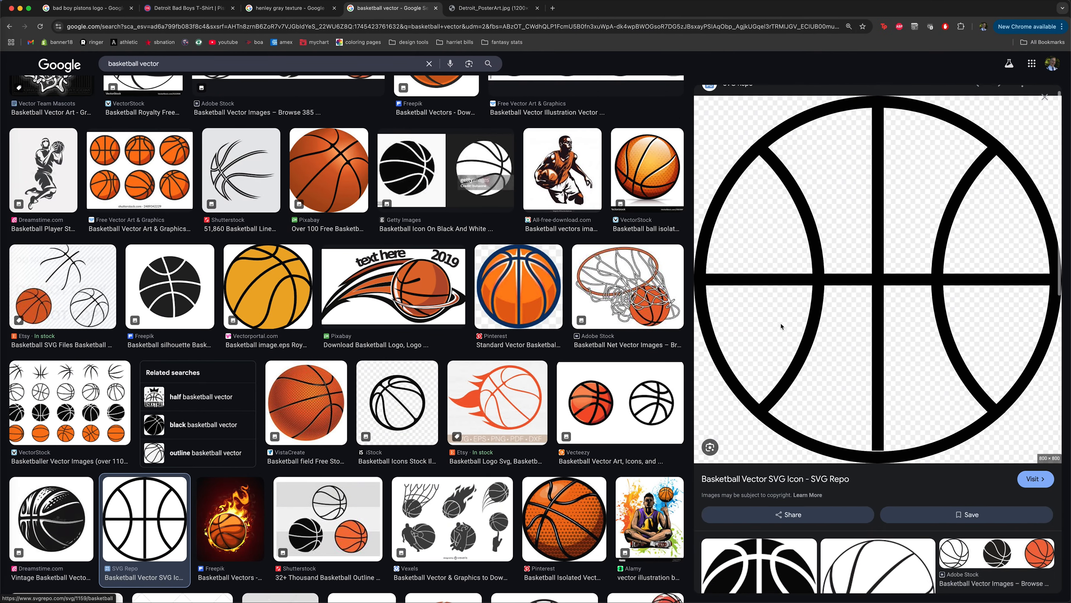
pyautogui.scroll(-5, 780, 325)
pyautogui.scroll(7, 781, 327)
pyautogui.moveTo(782, 327); pyautogui.dragTo(251, 263)
pyautogui.hotkey('ctrl', 'Right')
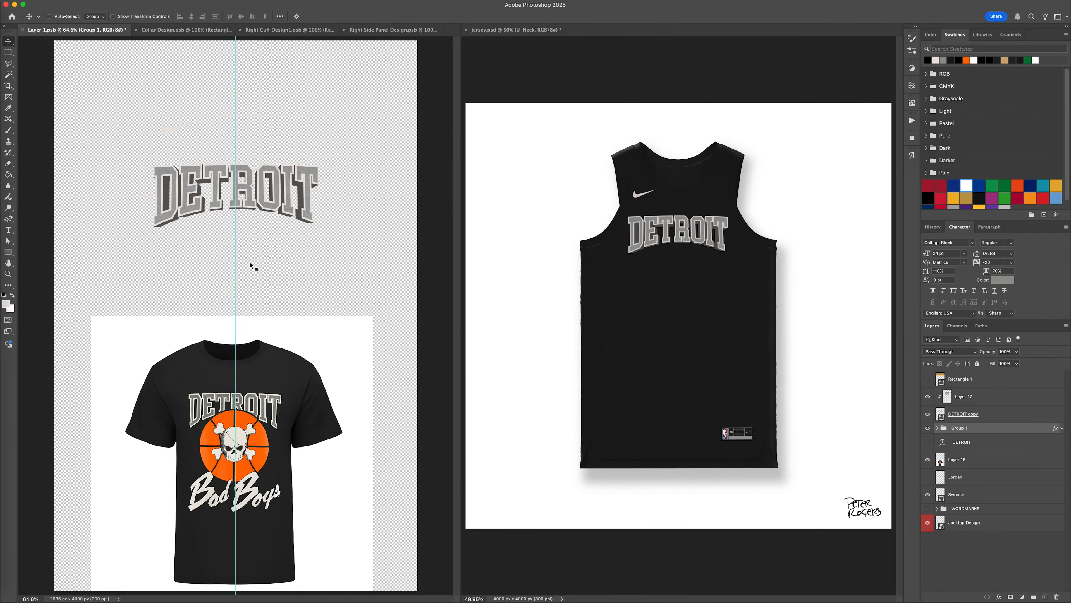
# Place the basketball-svgrepo-com icon in Layer 1.psb, scale it down centered below the DETROIT wordmark, and raise it above Layer 17.
pyautogui.hotkey('ctrl', 'Left')
pyautogui.rightClick(765, 271)
pyautogui.click(794, 344)
pyautogui.click(477, 9)
pyautogui.hotkey('ctrl', 'Right')
pyautogui.click(11, 572)
pyautogui.moveTo(61, 200); pyautogui.dragTo(239, 231)
pyautogui.moveTo(235, 497); pyautogui.dragTo(237, 343)
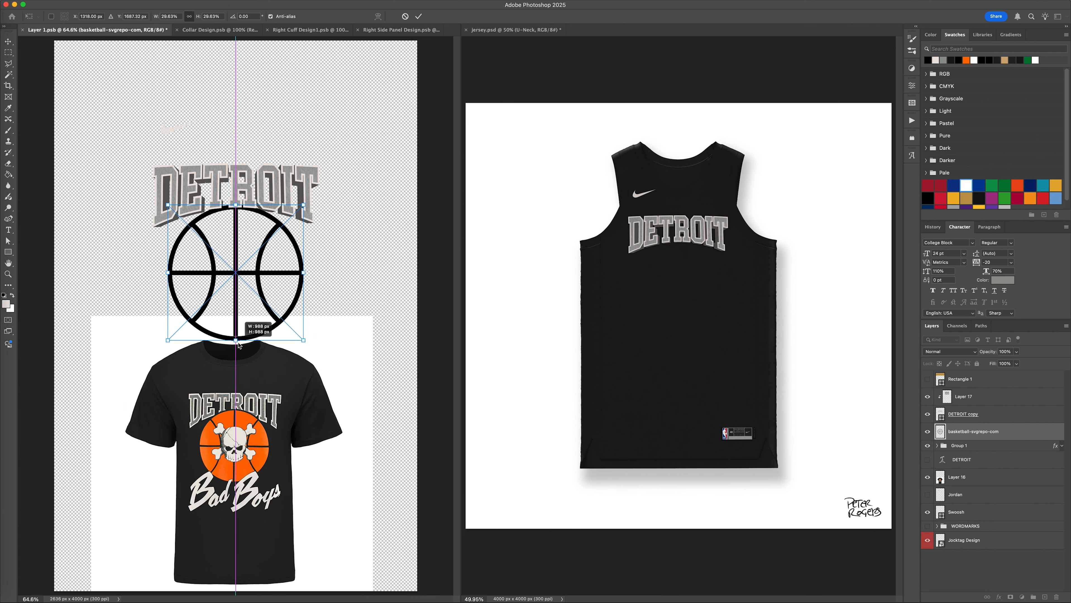
pyautogui.press('Return')
pyautogui.press('super+bracketright')
pyautogui.press('super+bracketright')
# Draw an orange circle of 896 px over the basketball outline and place its layer beneath the outline layer.
pyautogui.press('super+1')
pyautogui.click(7, 255)
pyautogui.click(39, 259)
pyautogui.moveTo(155, 146); pyautogui.dragTo(345, 336)
pyautogui.click(966, 60)
pyautogui.moveTo(1011, 399); pyautogui.dragTo(1011, 421)
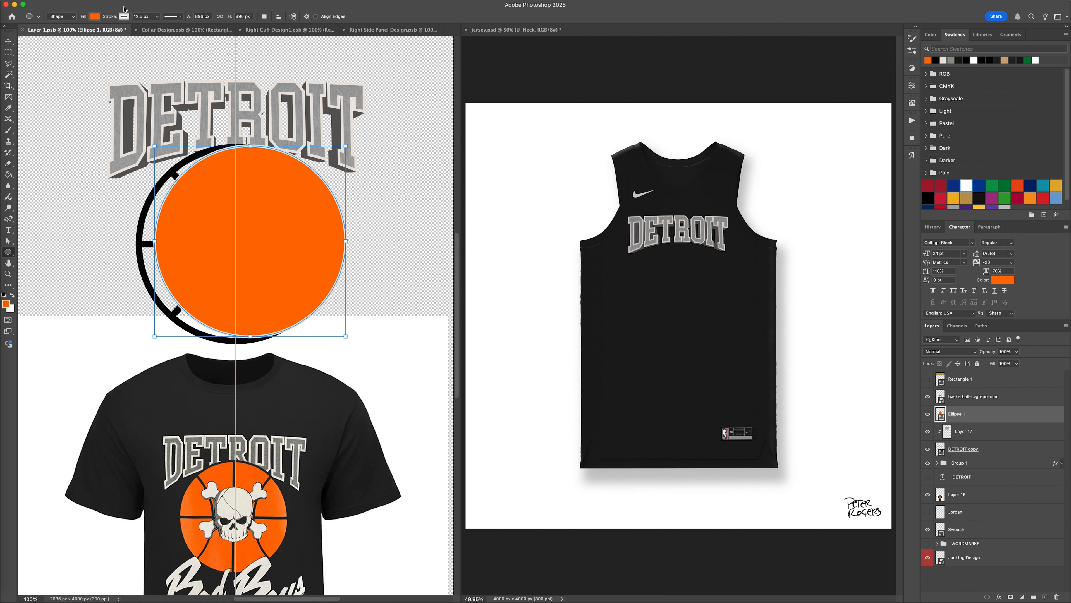
# Remove the orange circle's stroke and center it inside the basketball outline, hiding Layer 16 and saving Layer 1.psb.
pyautogui.click(123, 17)
pyautogui.click(71, 34)
pyautogui.press('v')
pyautogui.moveTo(293, 229); pyautogui.dragTo(279, 232)
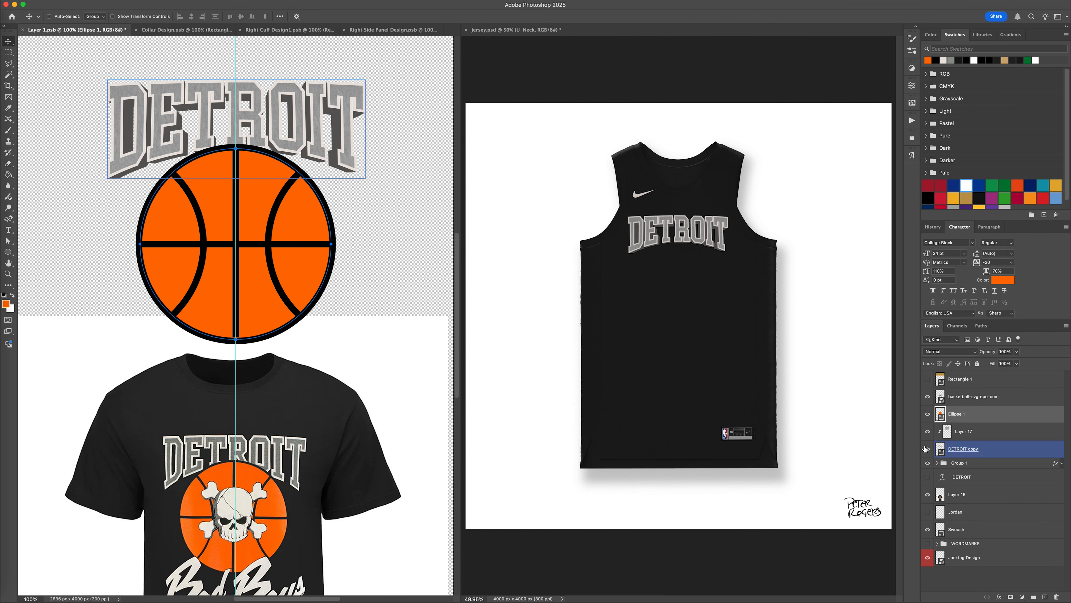
pyautogui.click(927, 494)
pyautogui.press('super+s')
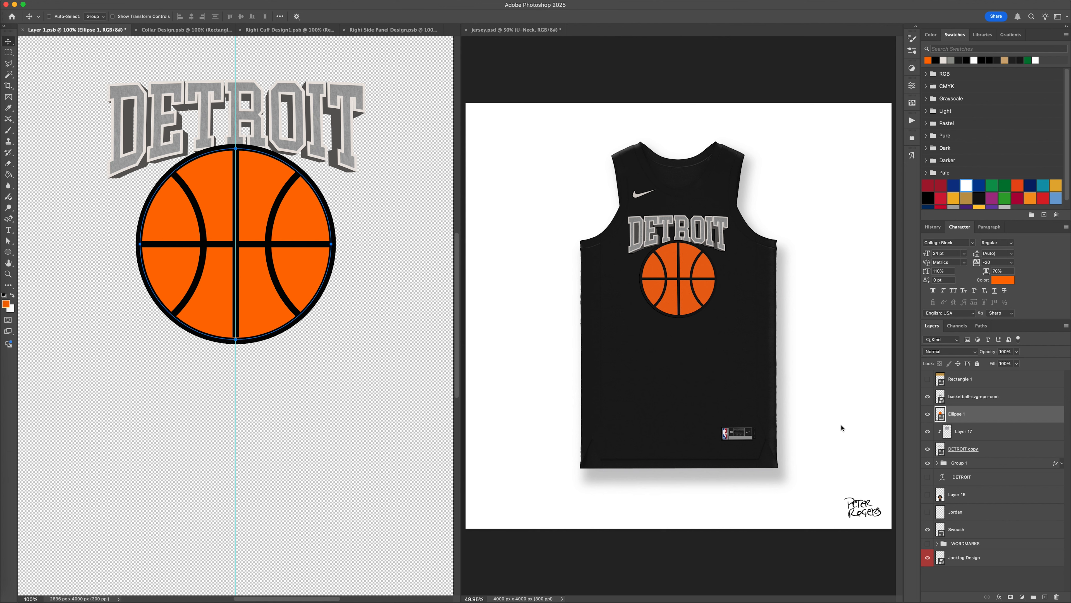
# Hide Group 1 and rasterize the basketball-svgrepo-com layer.
pyautogui.click(927, 463)
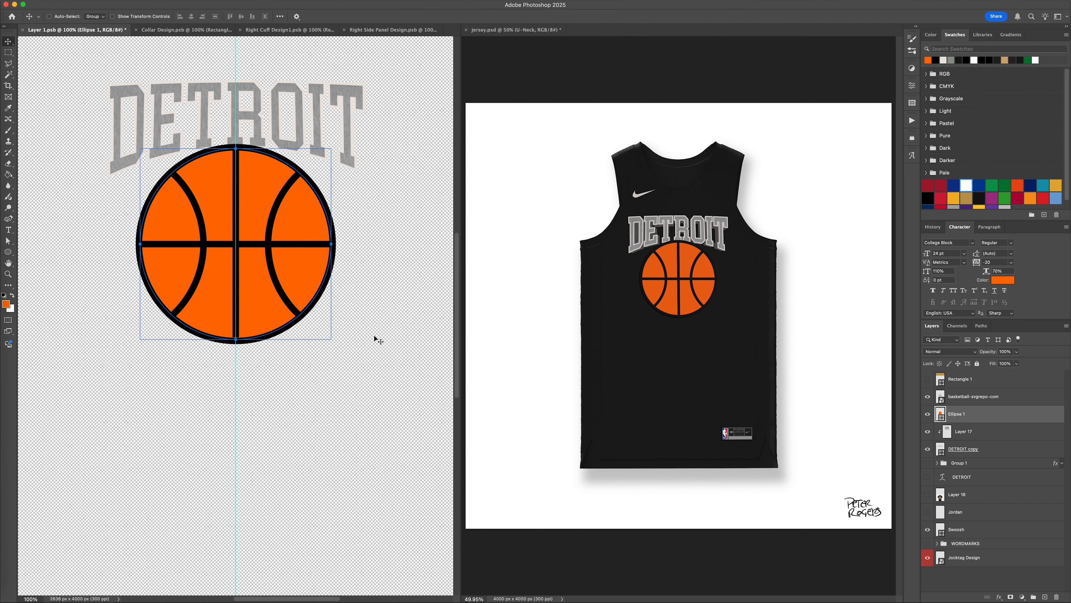
pyautogui.click(1003, 449)
pyautogui.click(1000, 433)
pyautogui.click(997, 446)
pyautogui.rightClick(1018, 398)
pyautogui.click(984, 569)
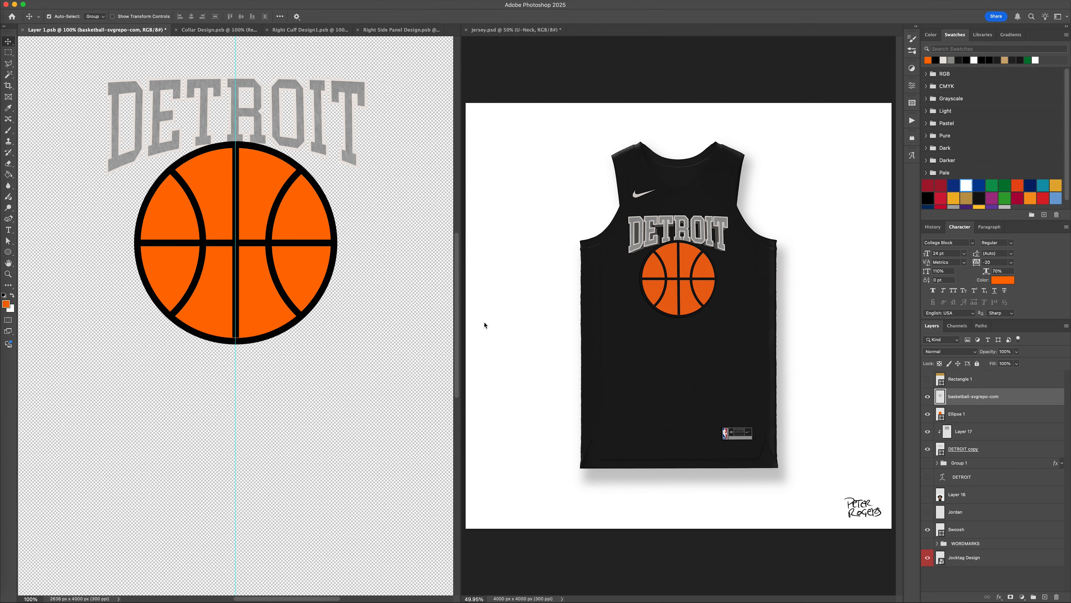
# Nudge the basketball outline and orange circle up to overlap the DETROIT wordmark, and save Layer 1.psb.
pyautogui.keyDown('shift'); pyautogui.click(982, 417); pyautogui.keyUp('shift')
pyautogui.hotkey('shift', 'Up')
pyautogui.hotkey('shift', 'Up')
pyautogui.hotkey('shift', 'Up')
pyautogui.hotkey('shift', 'Up')
pyautogui.hotkey('shift', 'Up')
pyautogui.click(1015, 418)
pyautogui.press('super+s')
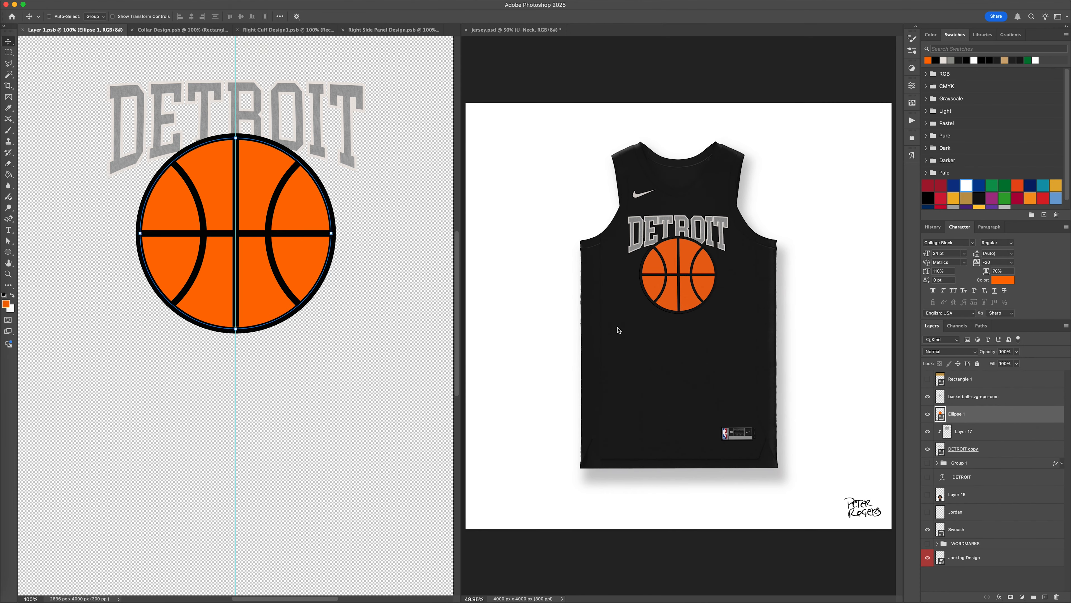
# Scale the basketball outline down slightly so it fits more tightly around the orange circle.
pyautogui.keyDown('shift'); pyautogui.click(992, 398); pyautogui.keyUp('shift')
pyautogui.press('super+t')
pyautogui.moveTo(235, 334); pyautogui.dragTo(236, 328)
pyautogui.press('super+z')
pyautogui.hotkey('shift', 'Down')
pyautogui.press('Return')
# Give the basketball outline a near-black Color Overlay matching the jersey and save Layer 1.psb.
pyautogui.doubleClick(1018, 399)
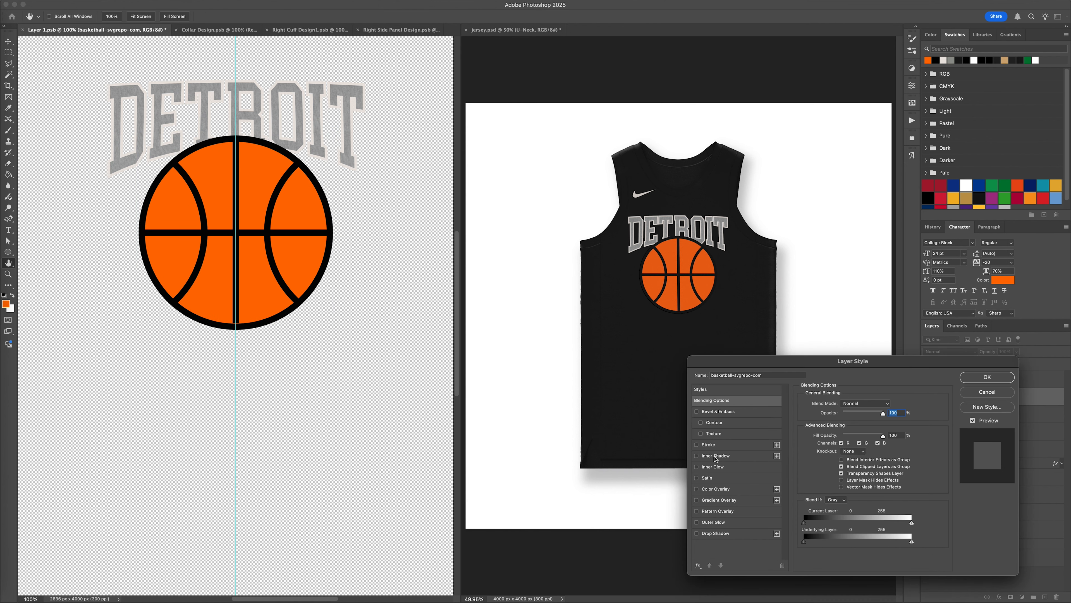
pyautogui.click(715, 489)
pyautogui.click(890, 405)
pyautogui.click(991, 186)
pyautogui.click(979, 198)
pyautogui.press('Return')
pyautogui.press('Return')
pyautogui.press('super+s')
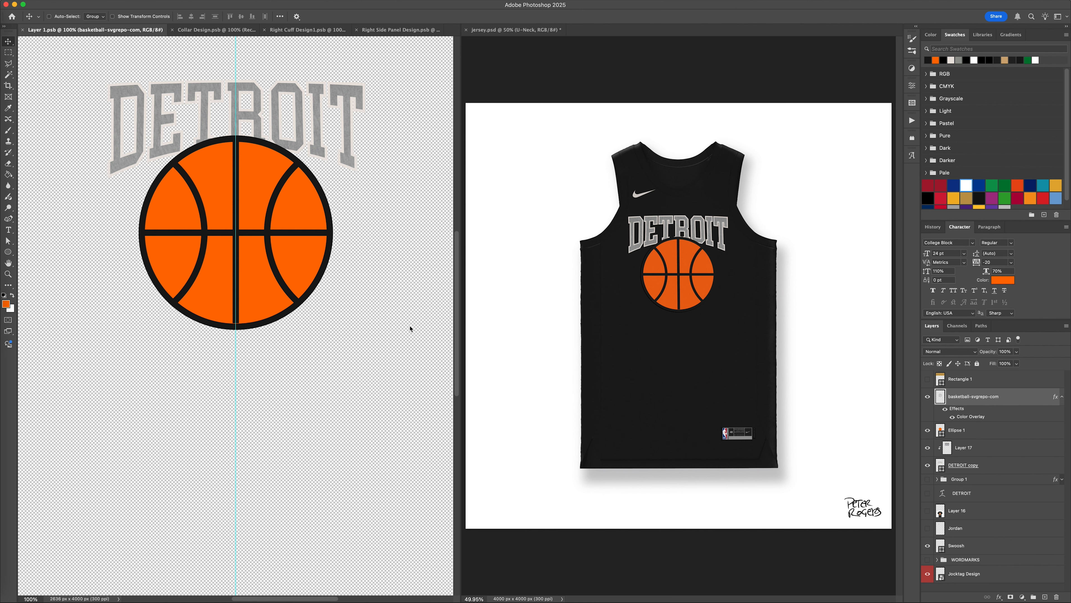
# Scale the basketball outline and Ellipse 1 down together slightly and check them against the T-shirt reference.
pyautogui.keyDown('shift'); pyautogui.click(973, 431); pyautogui.keyUp('shift')
pyautogui.press('super+t')
pyautogui.moveTo(235, 329); pyautogui.dragTo(235, 324)
pyautogui.press('Return')
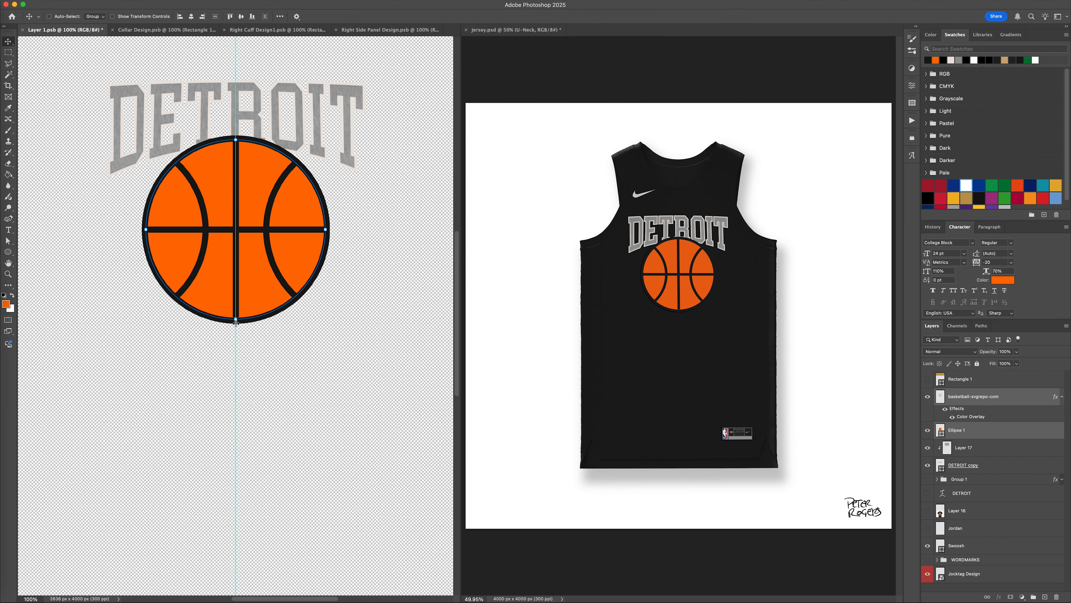
pyautogui.click(928, 512)
pyautogui.click(928, 512)
# Add a text layer reading "2" below the basketball in the NBA Pistons font at 100% horizontal scale.
pyautogui.press('w')
pyautogui.hotkey('alt', '.')
pyautogui.press('t')
pyautogui.click(287, 417)
pyautogui.write('2')
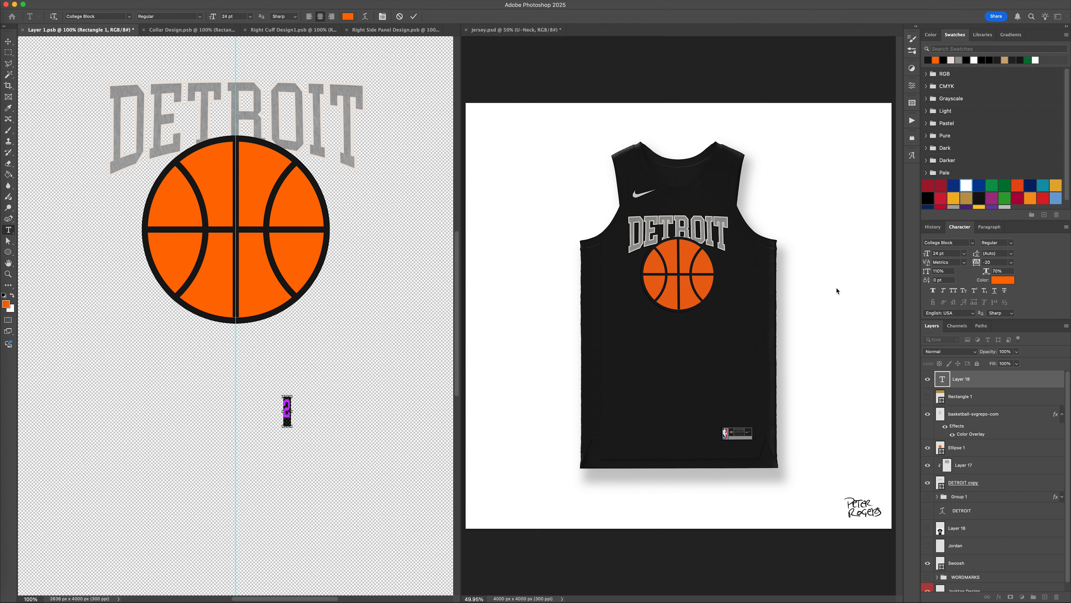
pyautogui.click(960, 242)
pyautogui.write('pistons')
pyautogui.press('Return')
pyautogui.click(950, 272)
pyautogui.click(8, 42)
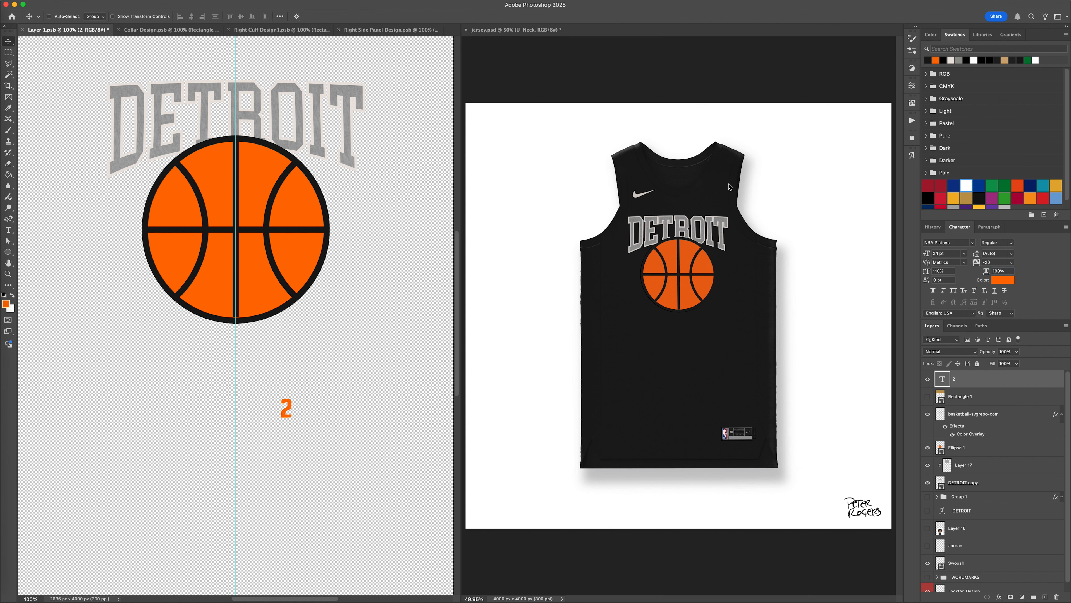
# Set the number 2 to 150 pt, center it over the basketball and color it off-white.
pyautogui.write('150')
pyautogui.press('Return')
pyautogui.moveTo(385, 360); pyautogui.dragTo(339, 230)
pyautogui.click(950, 60)
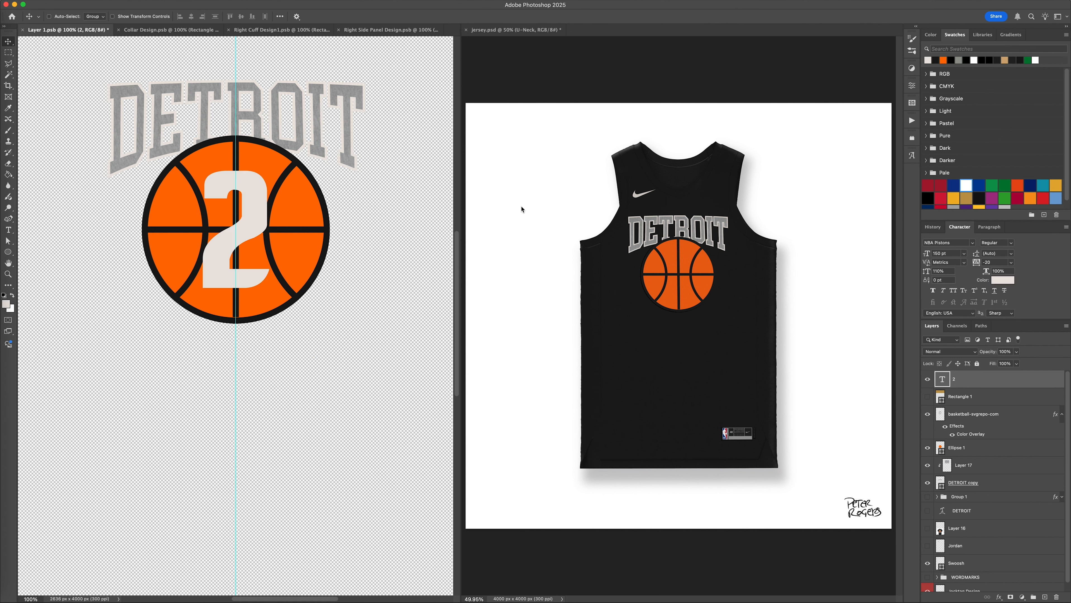
# Recolor the number 2 text to a warm cream, #fcf0d8.
pyautogui.click(1003, 282)
pyautogui.moveTo(962, 472); pyautogui.dragTo(956, 464)
pyautogui.moveTo(859, 380); pyautogui.dragTo(846, 369)
pyautogui.moveTo(949, 463); pyautogui.dragTo(949, 466)
pyautogui.click(852, 370)
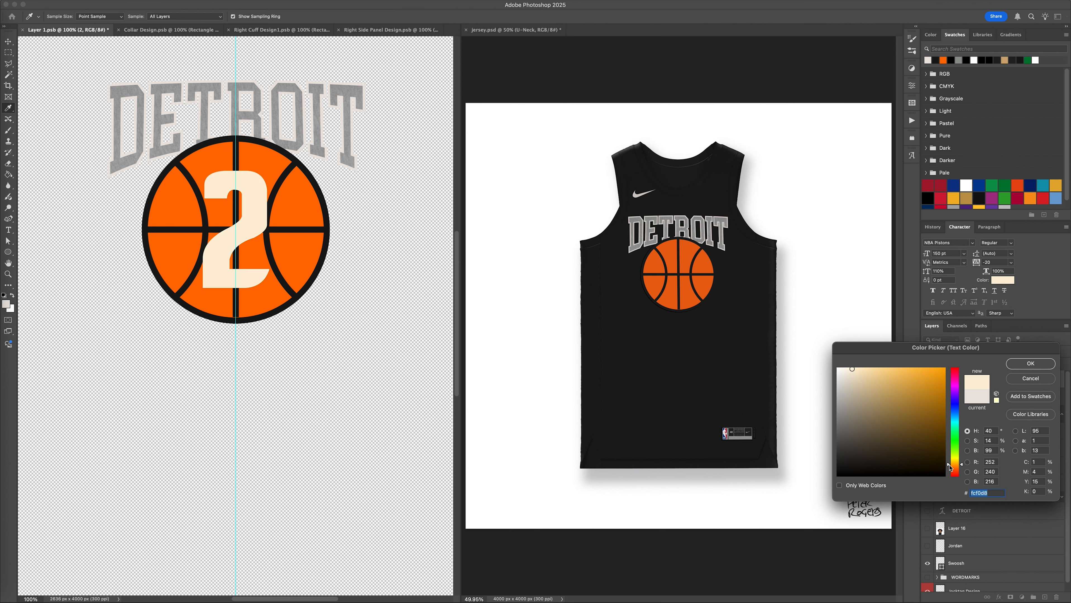
pyautogui.press('Return')
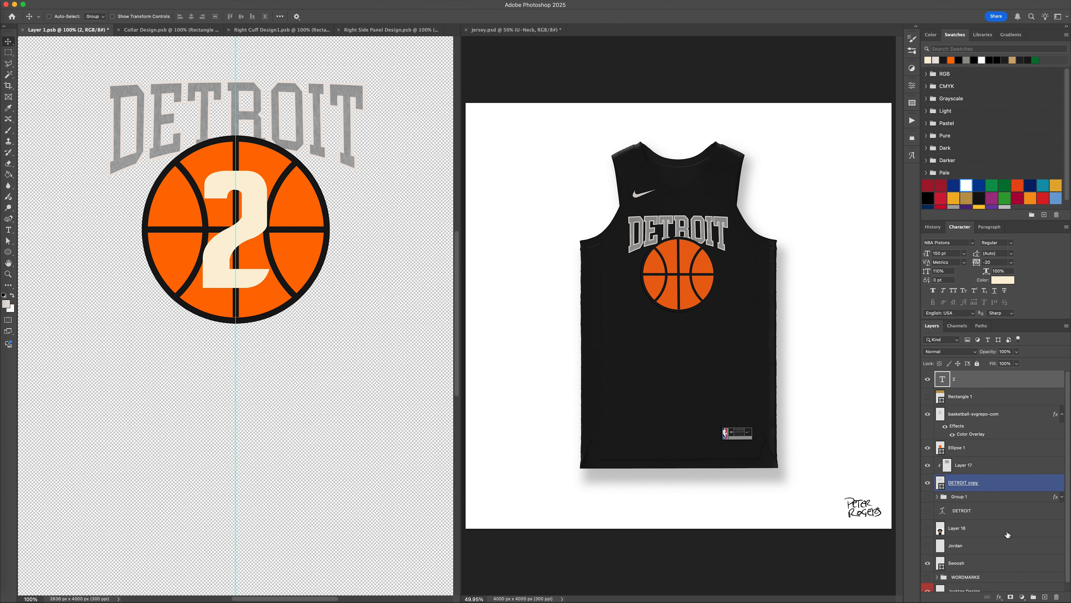
# Apply the number's cream color to the DETROIT copy stroke and the Swoosh, and save Layer 1.psb.
pyautogui.press('v')
pyautogui.click(1002, 481)
pyautogui.press('u')
pyautogui.click(126, 17)
pyautogui.click(71, 63)
pyautogui.click(9, 42)
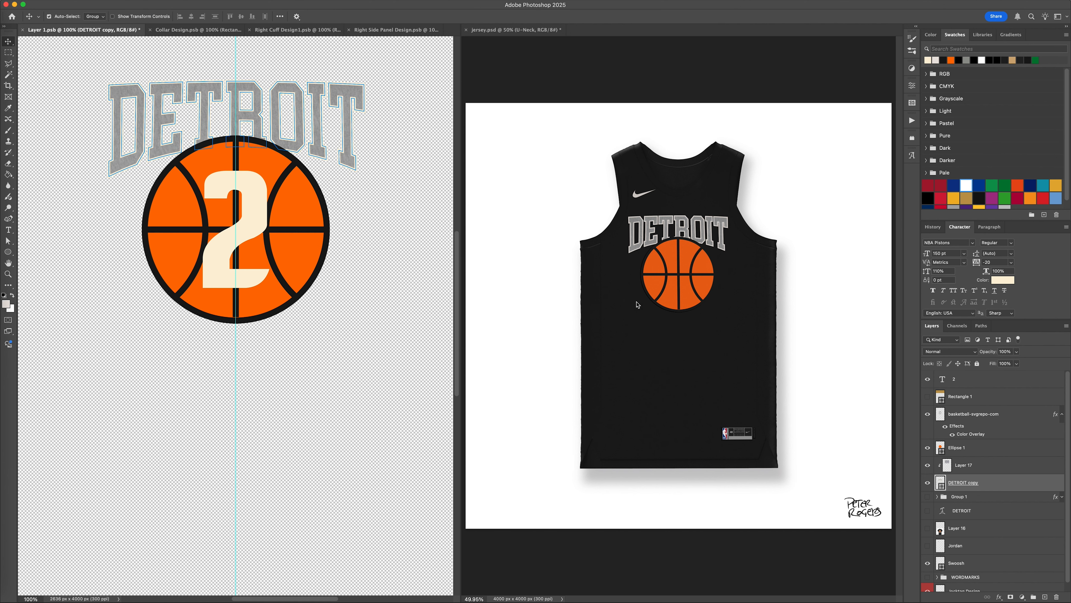
pyautogui.click(988, 559)
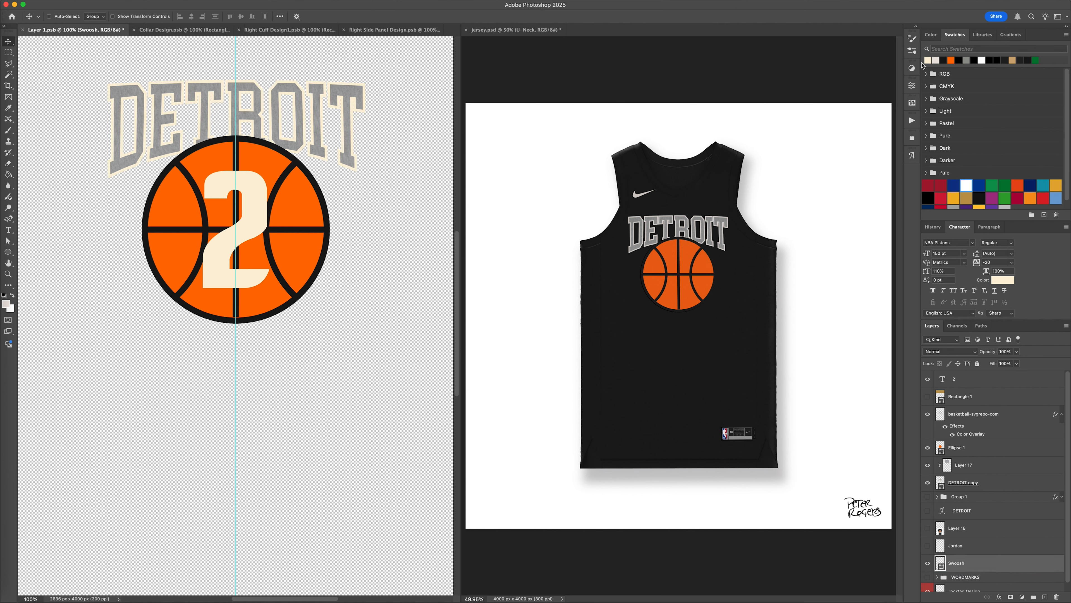
pyautogui.press('cmd+s')
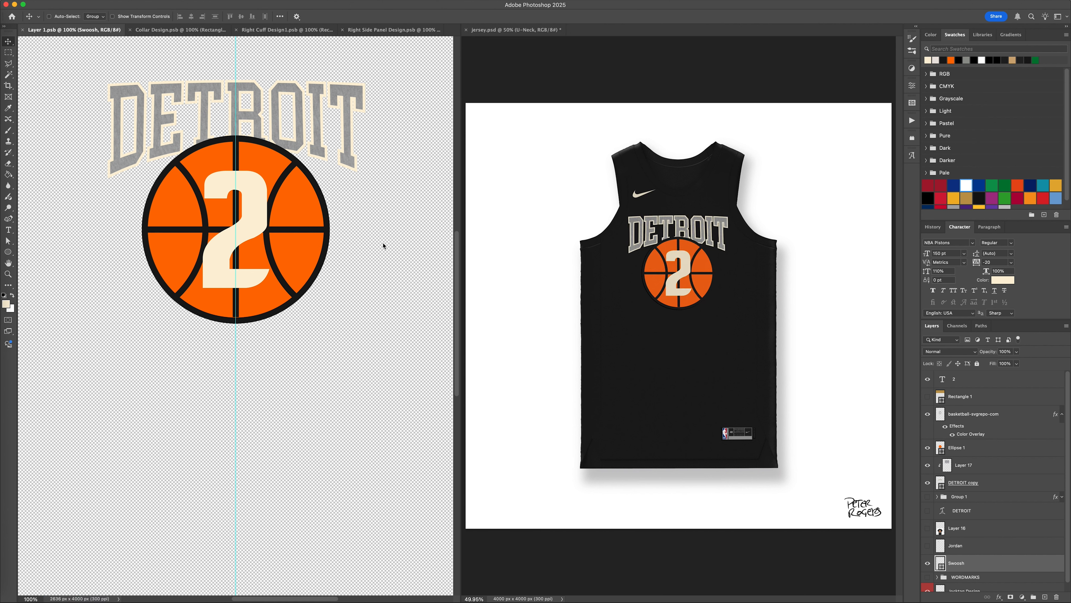
# Lighten the number 2 text color to #fbf3e3.
pyautogui.click(955, 414)
pyautogui.click(982, 387)
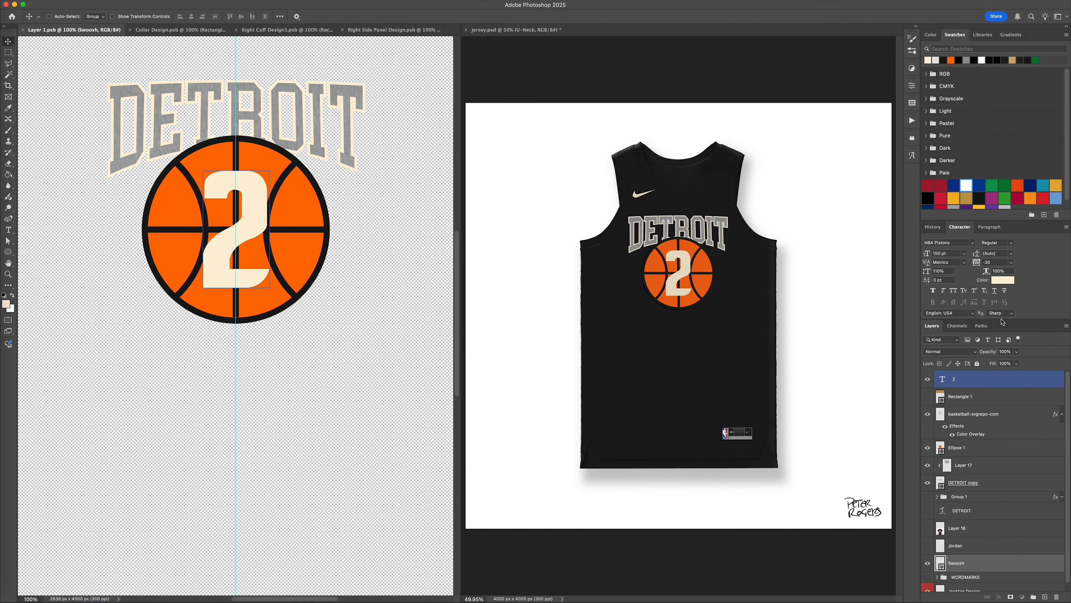
pyautogui.click(997, 281)
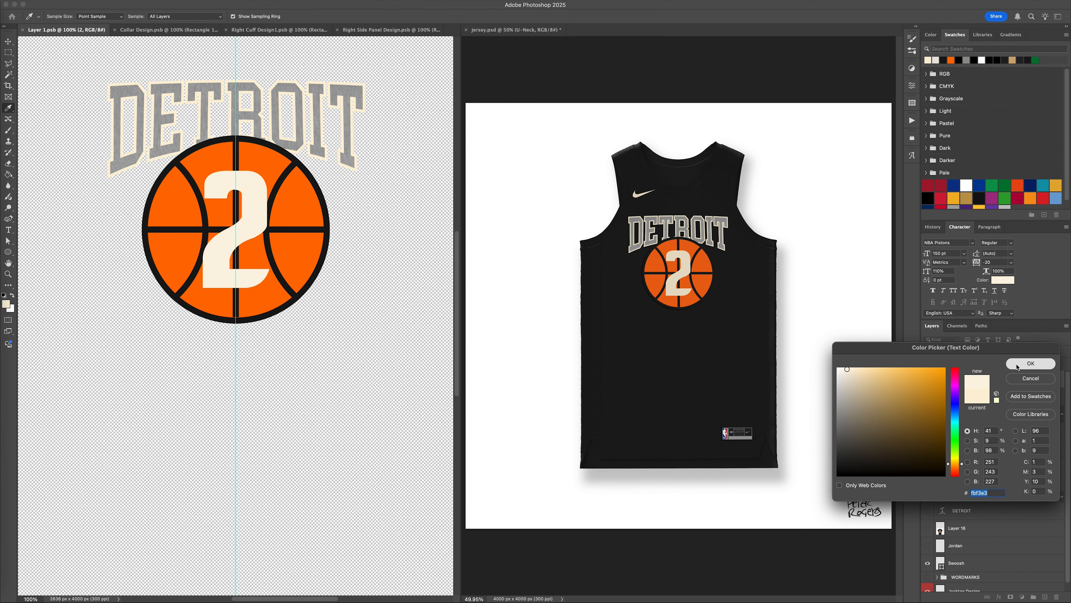
pyautogui.click(1031, 363)
pyautogui.press('v')
pyautogui.click(976, 418)
pyautogui.click(1006, 468)
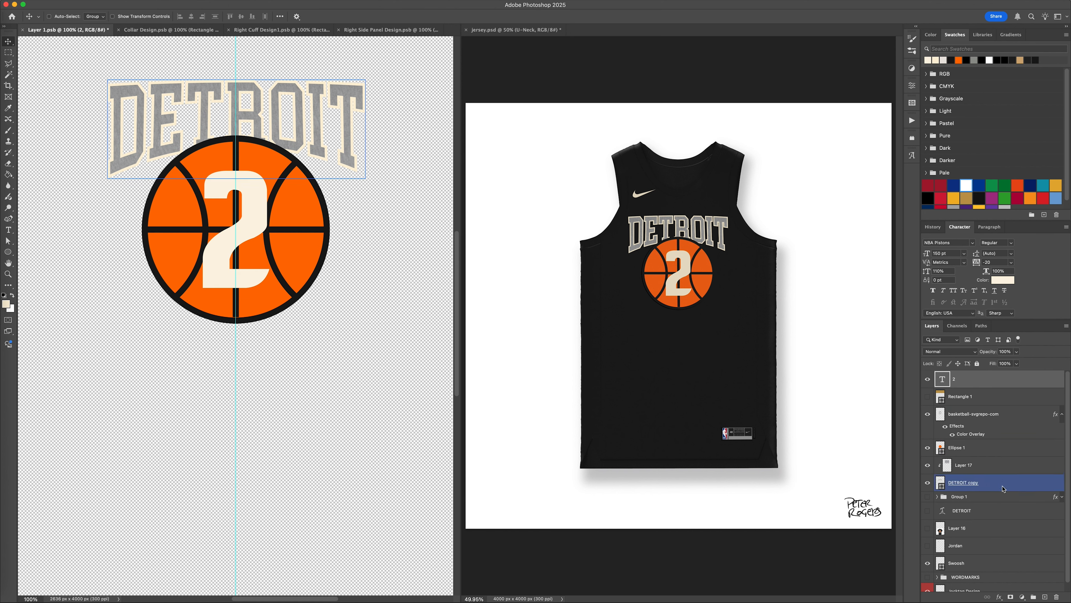
# Match the DETROIT copy stroke and the Swoosh to the number's lighter cream.
pyautogui.click(1002, 487)
pyautogui.press('u')
pyautogui.click(123, 17)
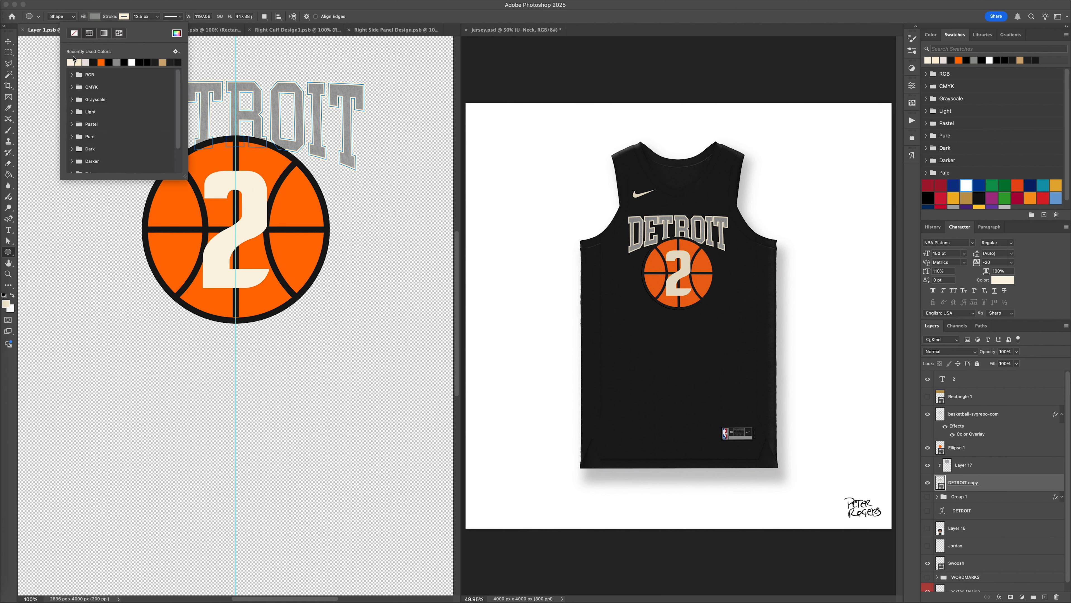
pyautogui.click(9, 42)
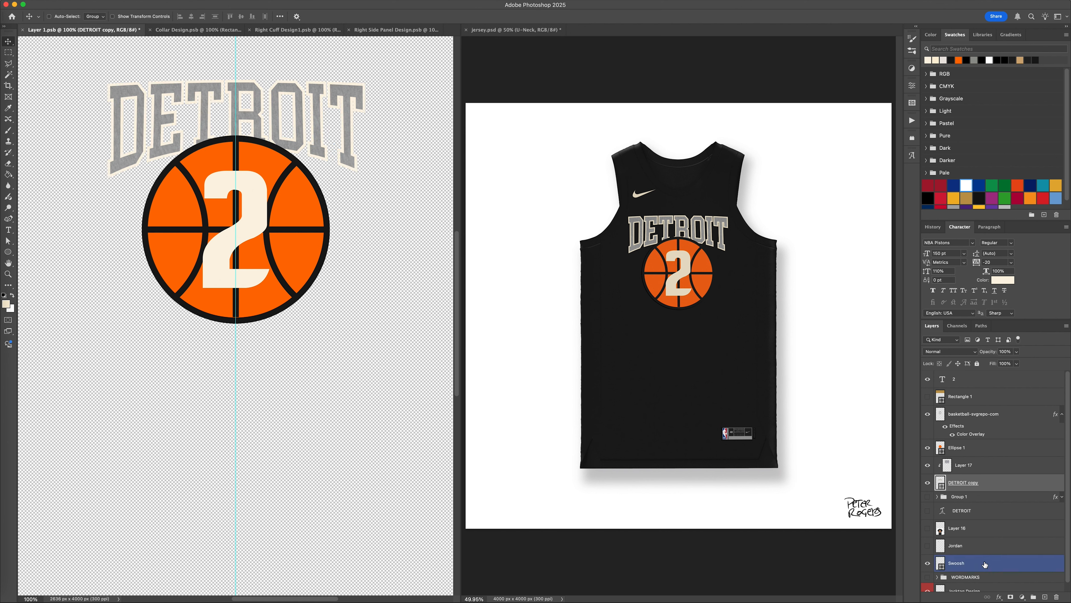
pyautogui.click(978, 562)
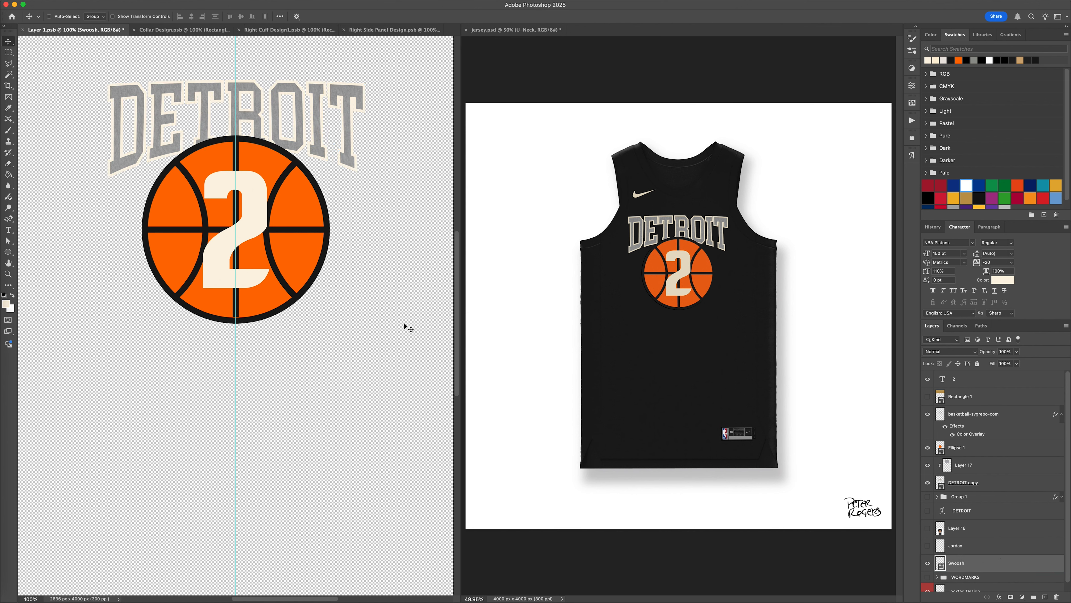
# Try faux italic on the number 2, recentering it over the basketball and saving.
pyautogui.click(984, 379)
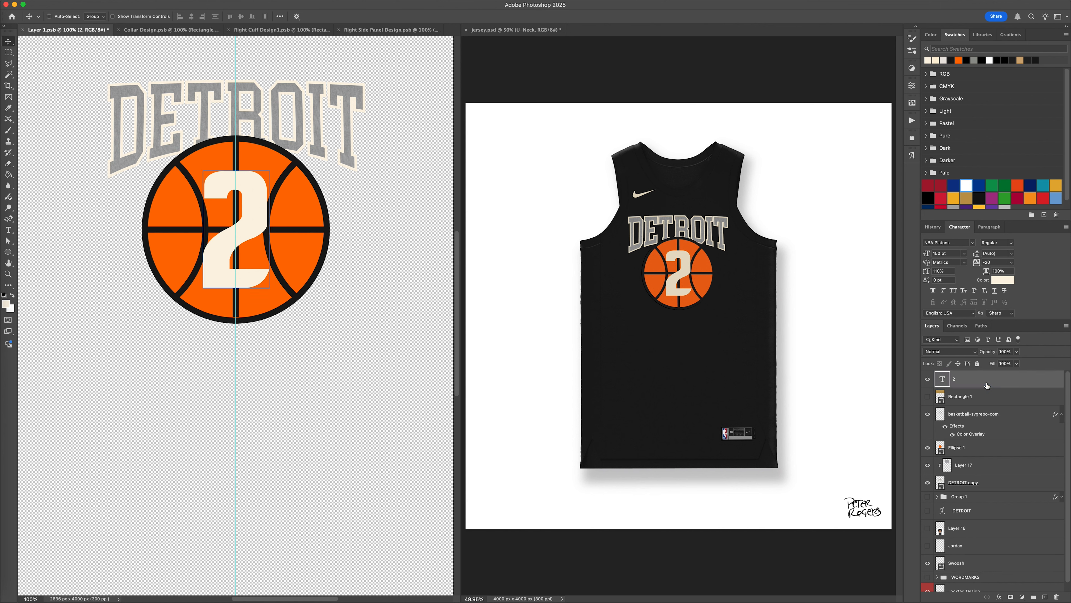
pyautogui.click(943, 291)
pyautogui.moveTo(395, 282)
pyautogui.mouseDown()
pyautogui.moveTo(372, 282)
pyautogui.moveTo(381, 282)
pyautogui.mouseUp()
pyautogui.press('super+t')
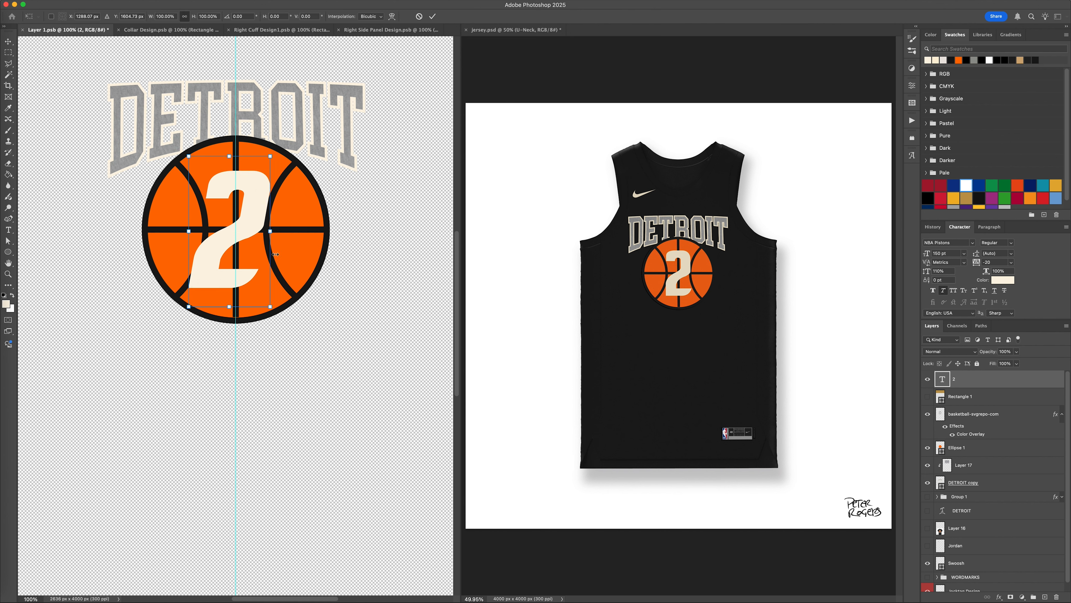
pyautogui.moveTo(252, 249); pyautogui.dragTo(254, 249)
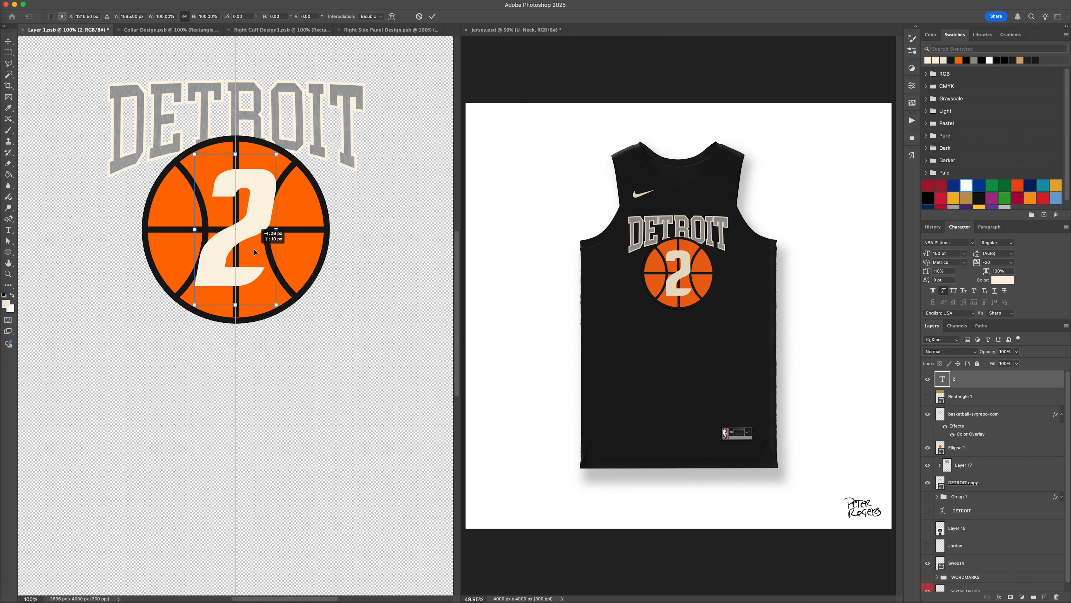
pyautogui.press('Return')
pyautogui.press('super+s')
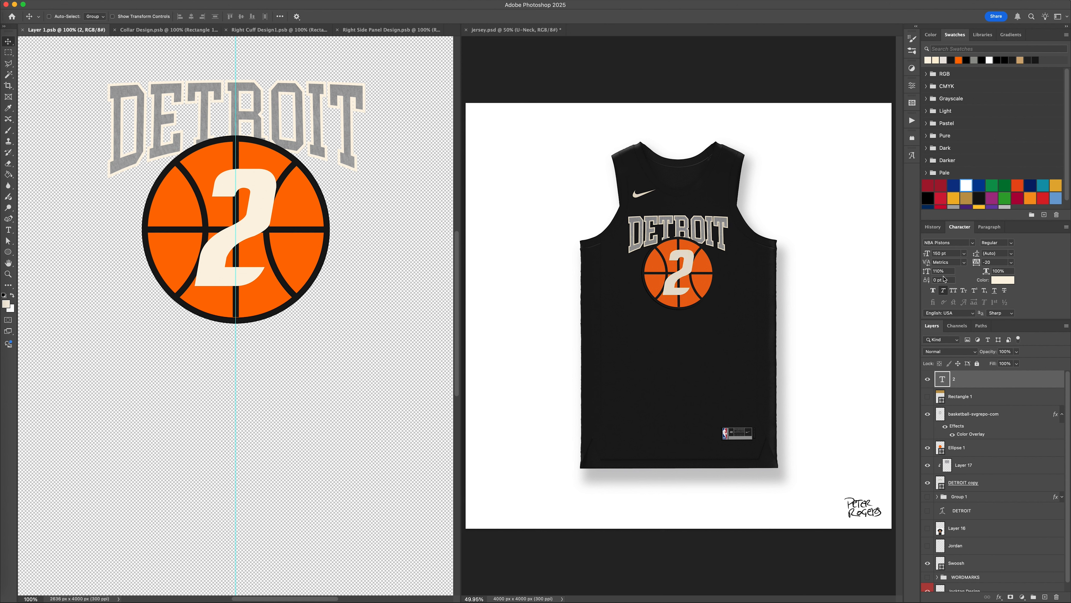
# Turn off faux italic on the number 2 and set it to 135 pt, centered on the basketball.
pyautogui.click(944, 290)
pyautogui.doubleClick(939, 253)
pyautogui.write('135')
pyautogui.press('Return')
pyautogui.moveTo(339, 246); pyautogui.dragTo(348, 241)
# Convert the number 2 text to a shape with an orange stroke and save Layer 1.psb.
pyautogui.rightClick(993, 385)
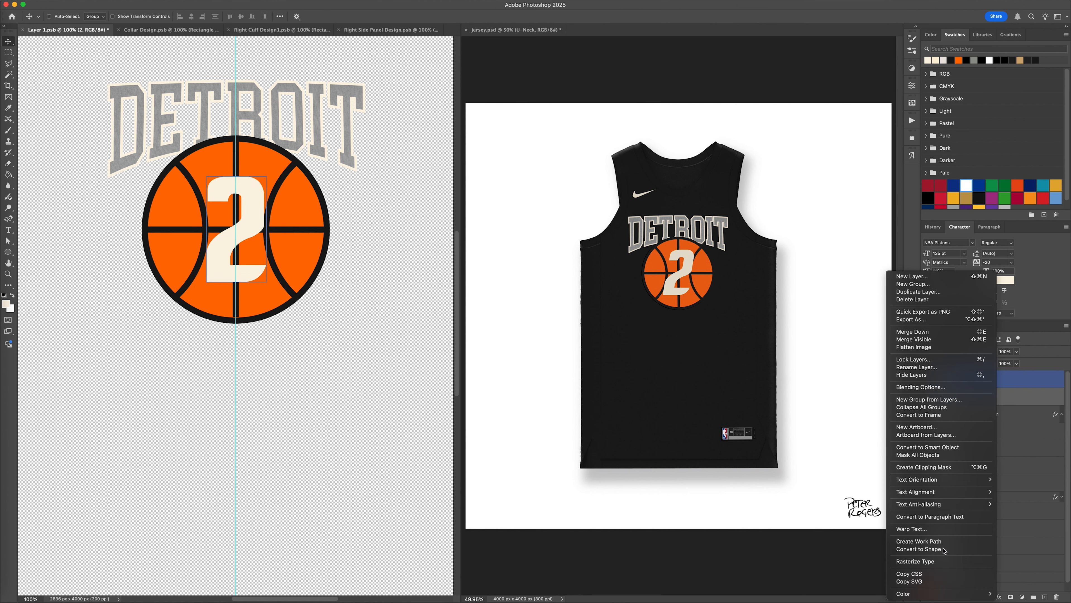
pyautogui.click(944, 549)
pyautogui.press('super+s')
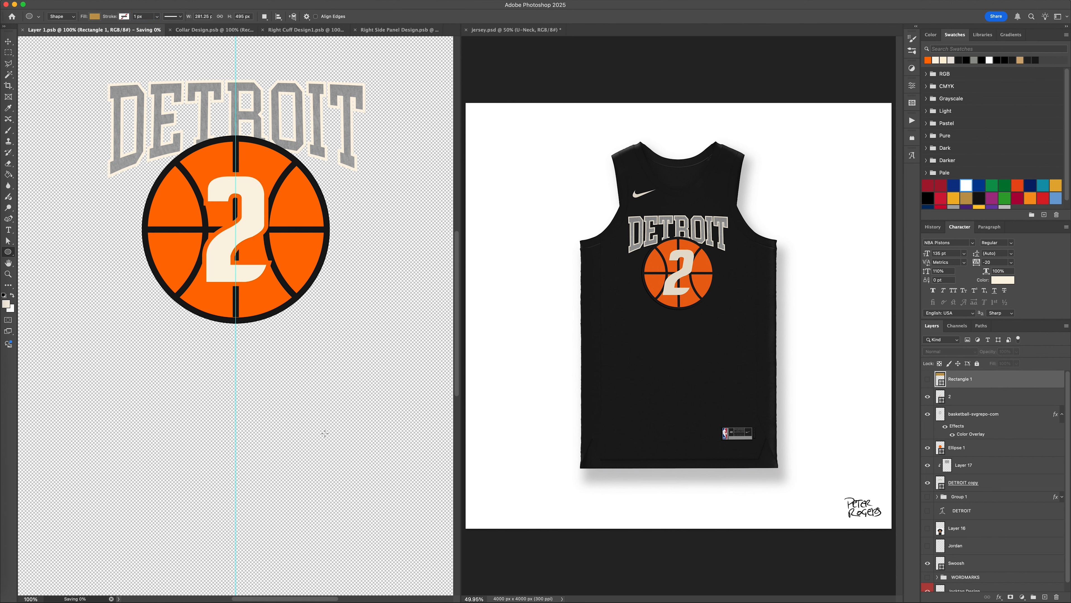
# Give the number 2 shape a near-black stroke, 20 pt wide.
pyautogui.click(124, 17)
pyautogui.click(102, 62)
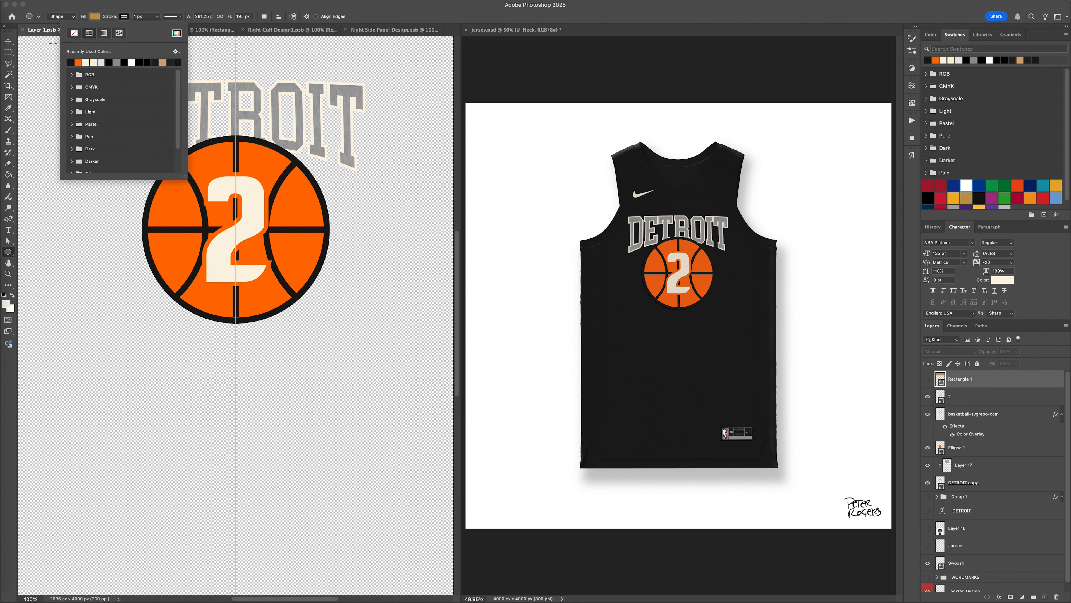
pyautogui.click(979, 397)
pyautogui.click(123, 16)
pyautogui.click(71, 62)
pyautogui.press('v')
pyautogui.press('super+s')
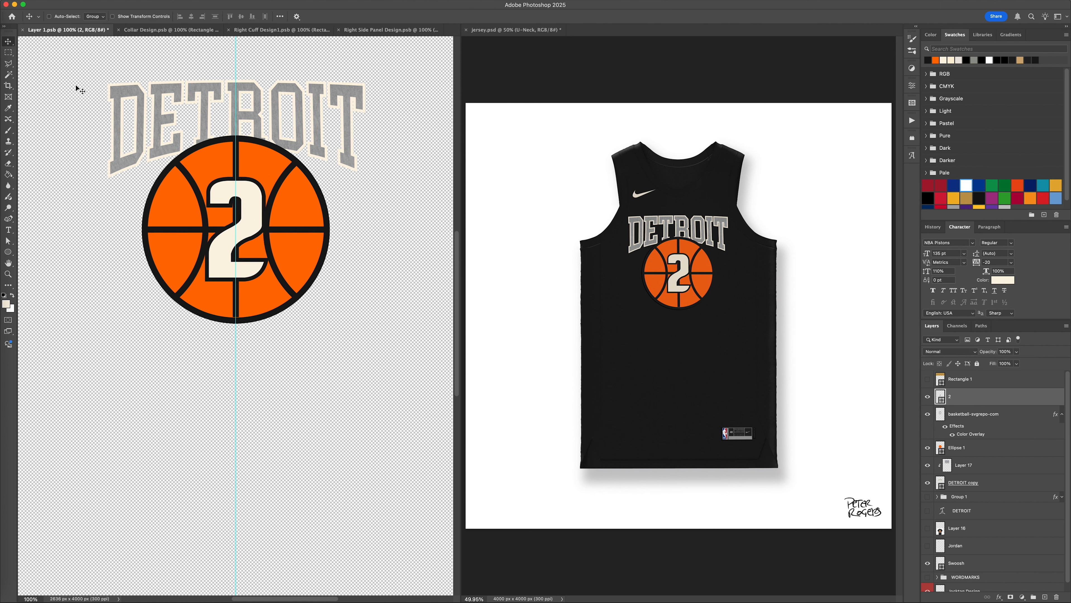
pyautogui.press('u')
pyautogui.doubleClick(138, 17)
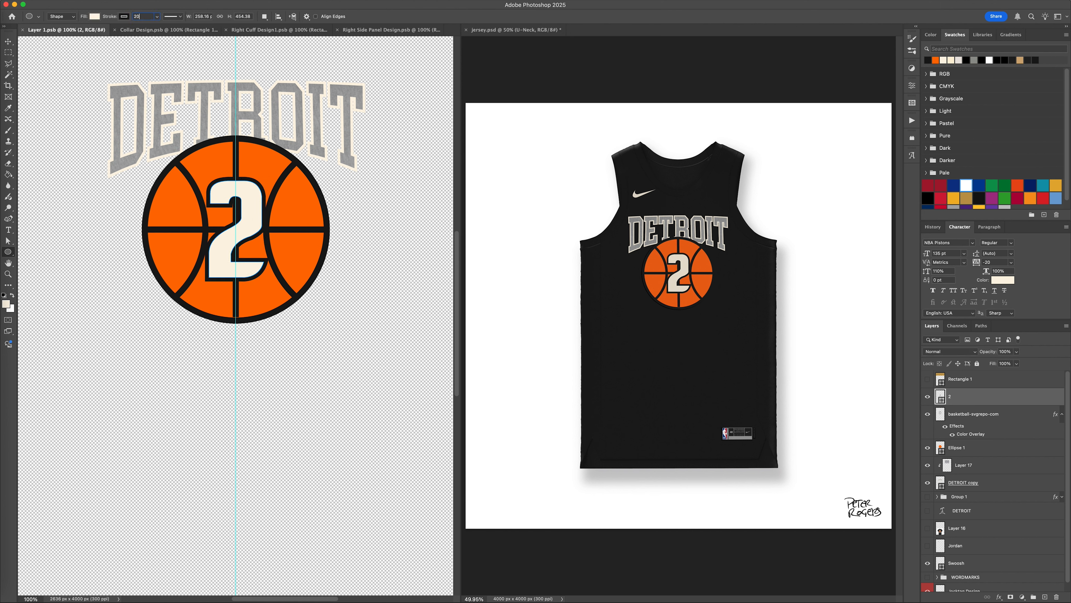
pyautogui.write('20')
# Thin the basketball outline by copying a contracted selection of it to a new layer, and hide the original outline.
pyautogui.click(967, 414)
pyautogui.keyDown('super'); pyautogui.click(940, 414); pyautogui.keyUp('super')
pyautogui.click(164, 1)
pyautogui.moveTo(186, 120)
pyautogui.click(301, 145)
pyautogui.press('Return')
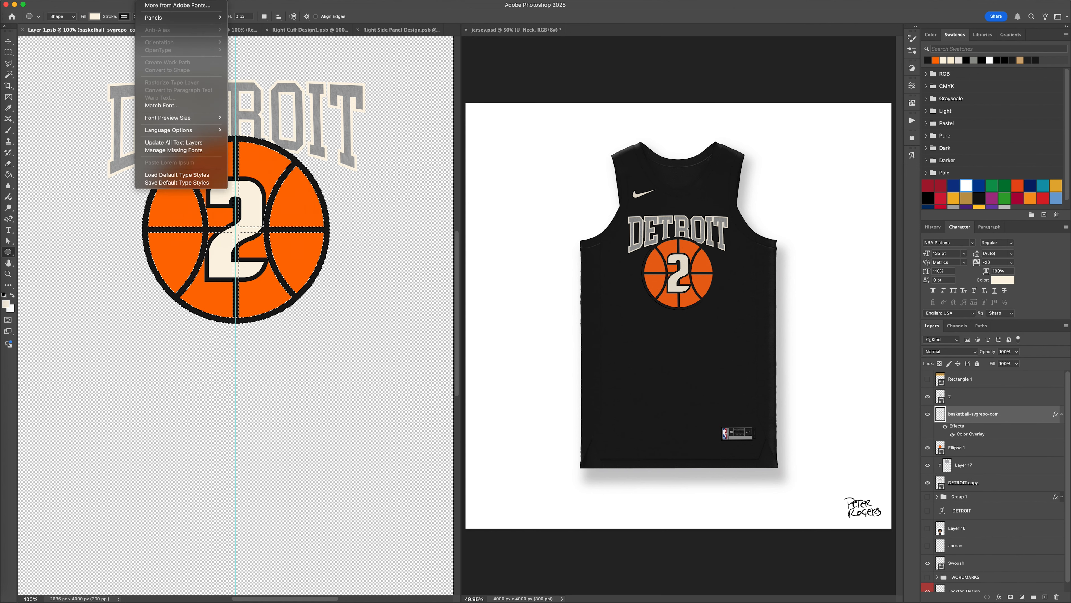
pyautogui.moveTo(181, 119)
pyautogui.click(264, 142)
pyautogui.press('Return')
pyautogui.press('super+j')
pyautogui.click(926, 448)
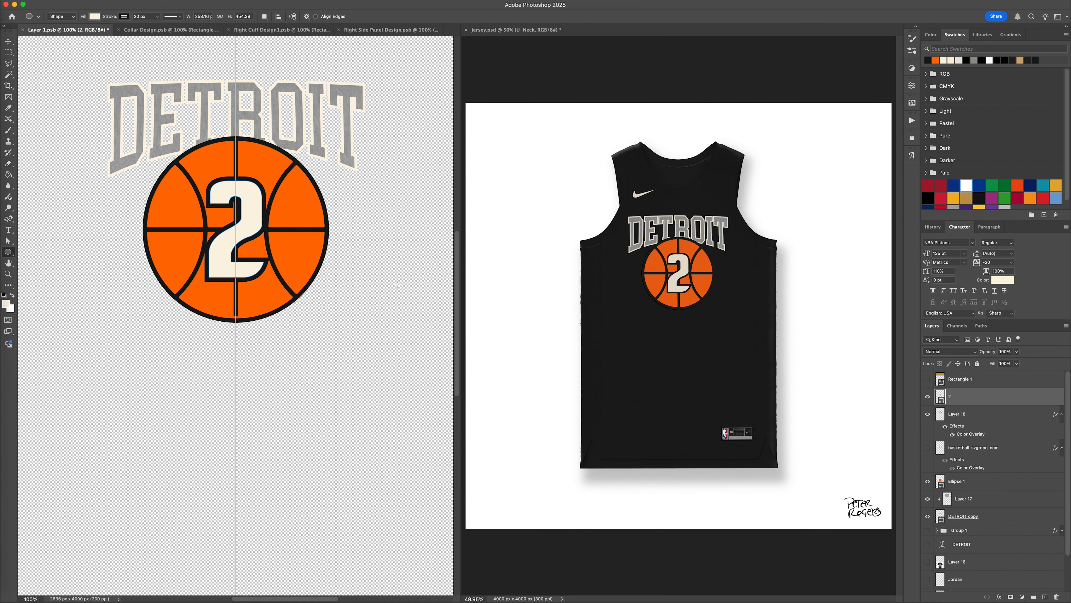
# Stretch the lower end of the thinned outline's vertical seam down to the ball's outer ring and save.
pyautogui.press('a')
pyautogui.press('super+equal')
pyautogui.press('m')
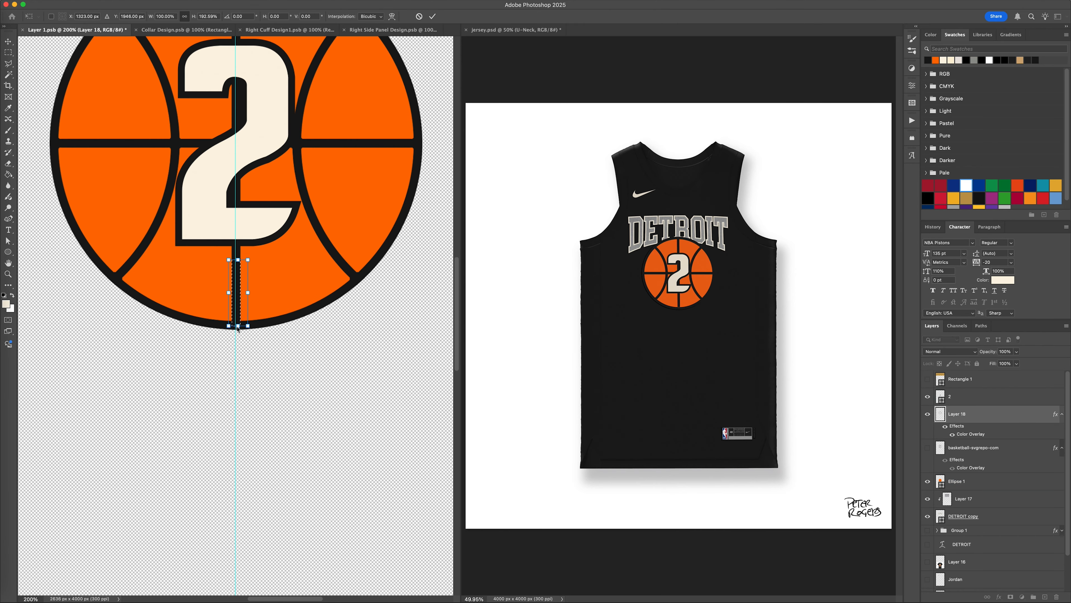
pyautogui.scroll(5, 236, 296)
pyautogui.press('super+s')
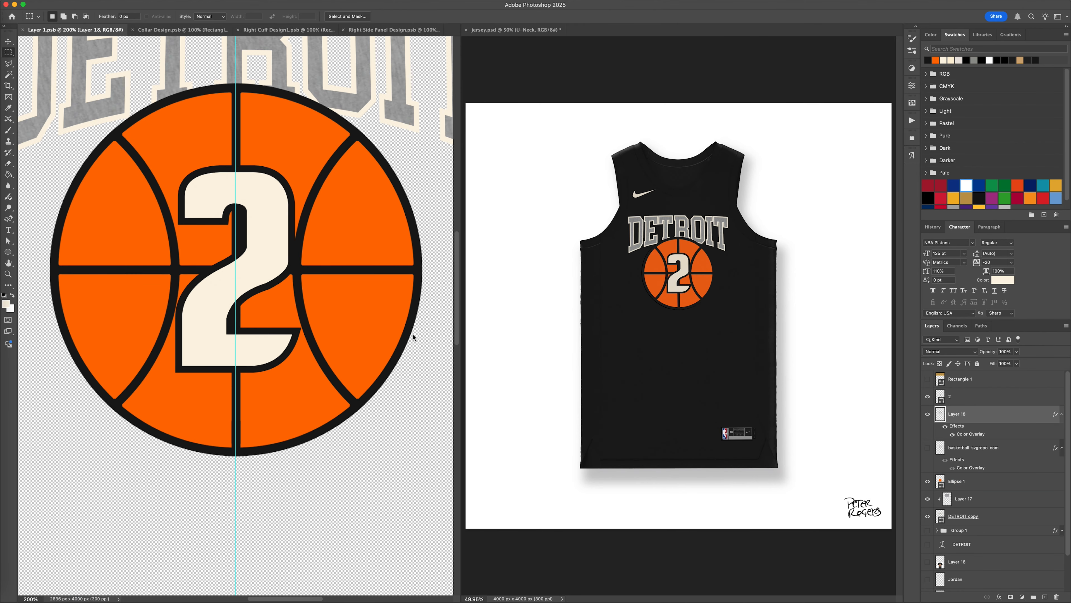
# Nudge the number 2, the basketball outline and Ellipse 1 up together.
pyautogui.keyDown('super'); pyautogui.click(979, 398); pyautogui.keyUp('super')
pyautogui.keyDown('super'); pyautogui.click(978, 483); pyautogui.keyUp('super')
pyautogui.press('v')
pyautogui.hotkey('shift', 'Up')
# Skew the number 2 shape so its top leans right, and save Layer 1.psb.
pyautogui.click(991, 398)
pyautogui.press('super+t')
pyautogui.moveTo(237, 168); pyautogui.dragTo(255, 170)
pyautogui.press('Return')
pyautogui.press('super+0')
pyautogui.press('super+s')
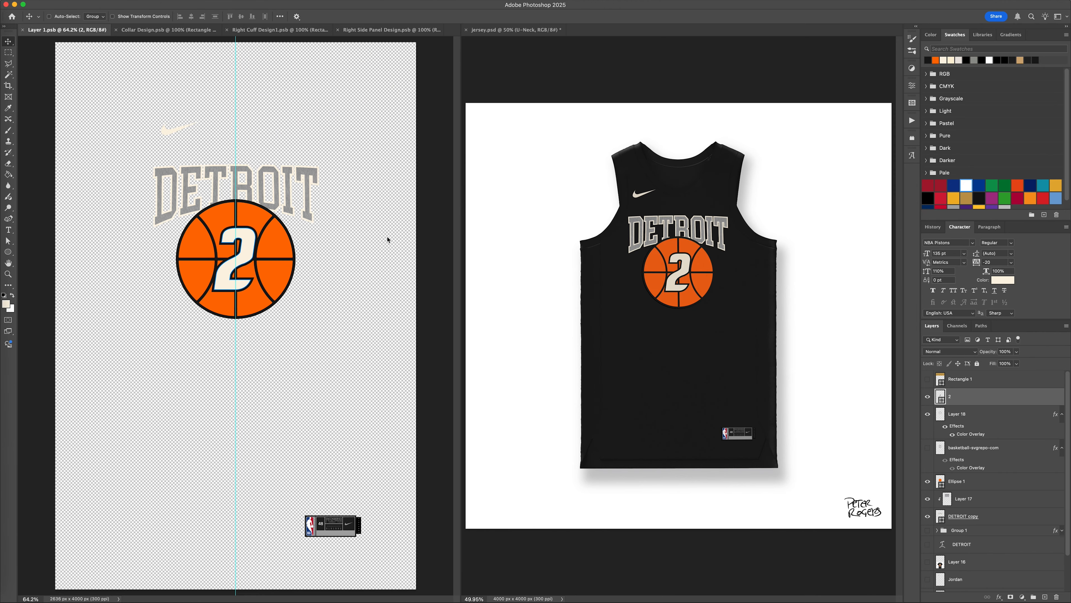
# Replace the thinned basketball outline with a new copy from a contracted selection of the original, and hide the original.
pyautogui.click(972, 415)
pyautogui.press('Delete')
pyautogui.keyDown('super'); pyautogui.click(940, 414); pyautogui.keyUp('super')
pyautogui.click(166, 5)
pyautogui.click(286, 143)
pyautogui.press('Return')
pyautogui.press('super+j')
pyautogui.click(927, 447)
# Fit Ellipse 1 to the thinned basketball outline at about 870 px across and align it vertically.
pyautogui.click(957, 481)
pyautogui.press('super+1')
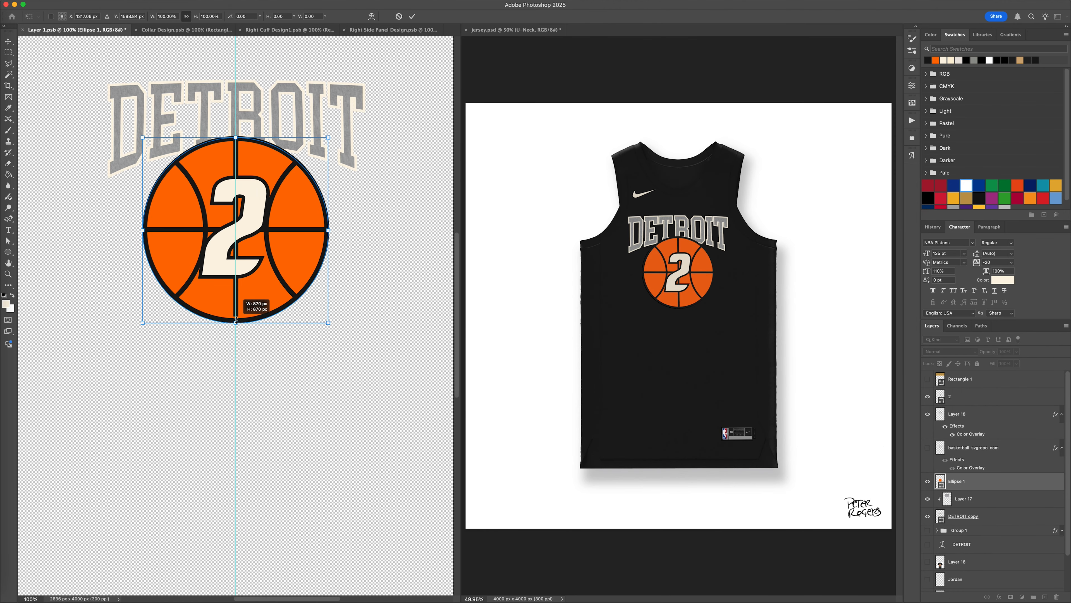
pyautogui.press('Up')
pyautogui.press('Up')
pyautogui.press('Up')
# Extend the lower end of the thinned outline's vertical seam to the ball's outer ring and save Layer 1.psb.
pyautogui.click(965, 415)
pyautogui.press('super+plus')
pyautogui.press('super+plus')
pyautogui.press('super+plus')
pyautogui.press('m')
pyautogui.moveTo(211, 336); pyautogui.dragTo(257, 227)
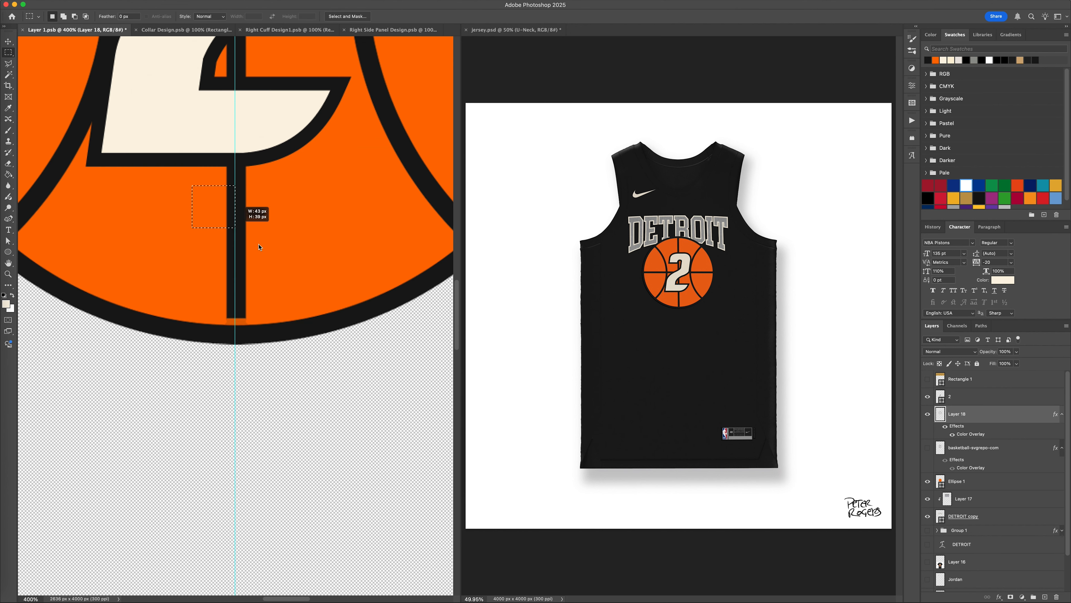
pyautogui.press('super+t')
pyautogui.moveTo(236, 318); pyautogui.dragTo(235, 334)
pyautogui.press('Return')
pyautogui.press('super+d')
pyautogui.press('super+0')
pyautogui.press('super+s')
# Select the number 2, its basketball outline and Ellipse 1 together, and show the T-shirt reference on Layer 16.
pyautogui.press('v')
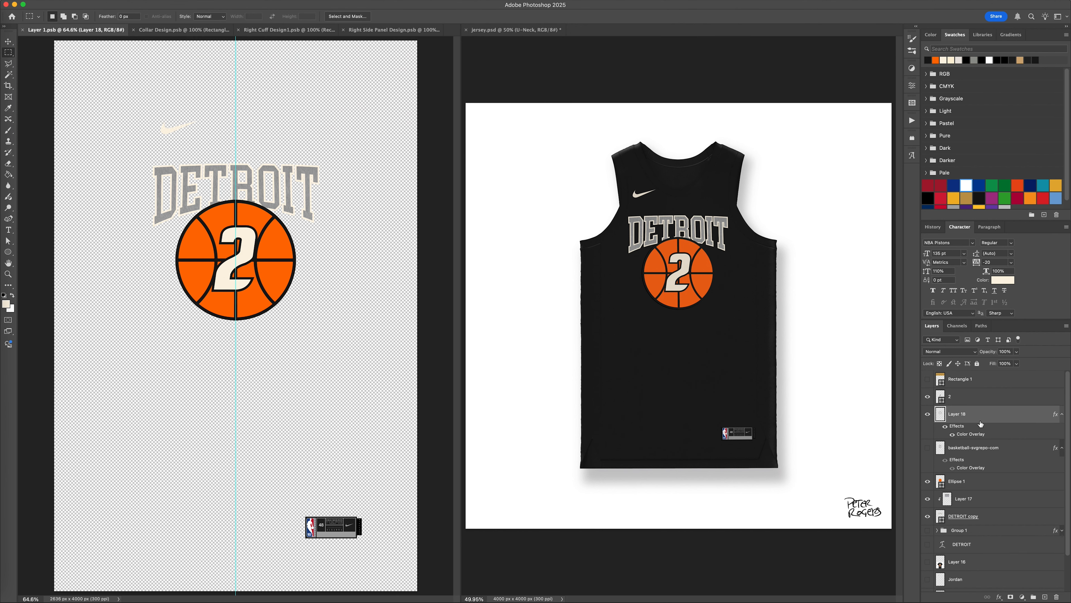
pyautogui.click(971, 481)
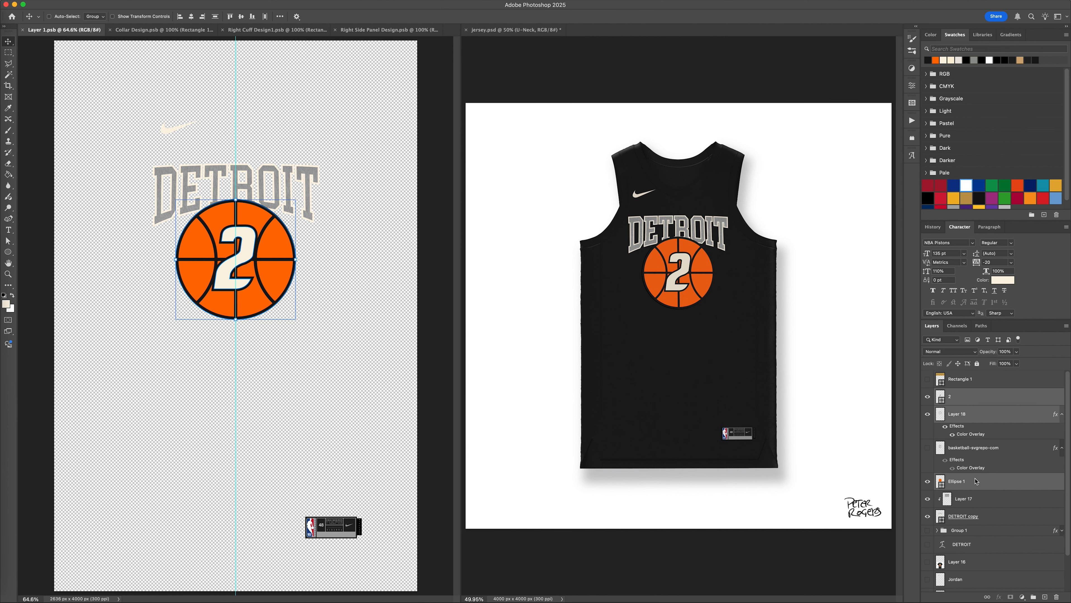
pyautogui.click(964, 516)
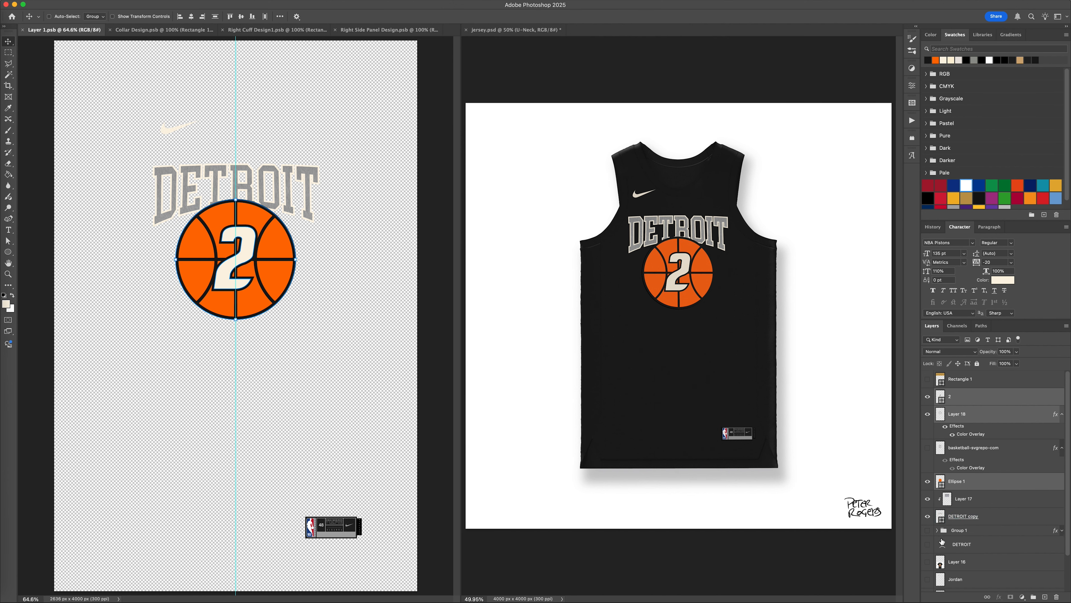
pyautogui.click(927, 562)
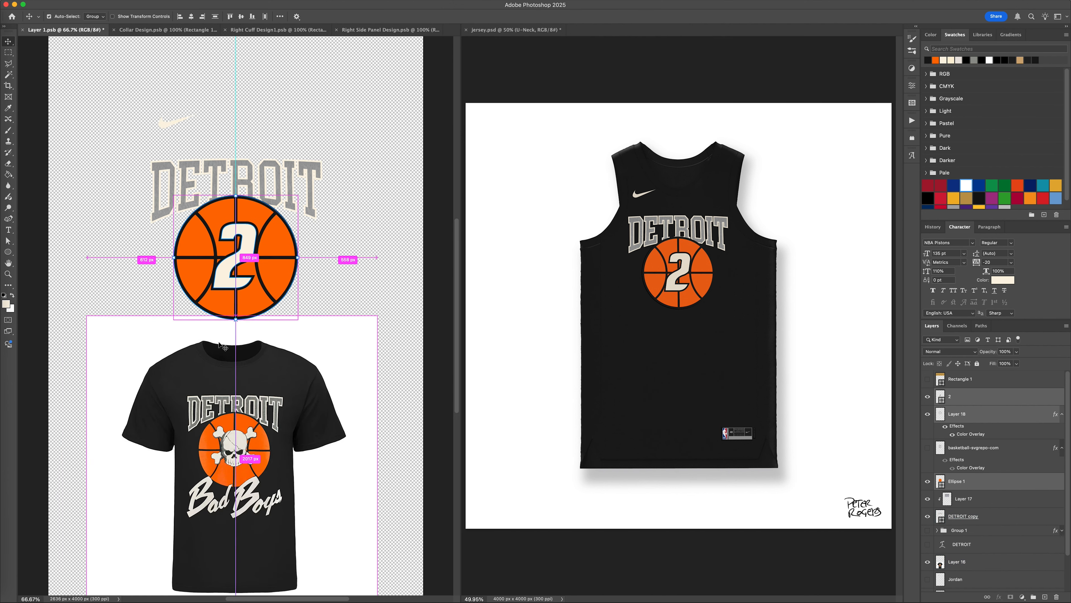
# Select the "Bad Boys" script letters on the Layer 16 T-shirt reference with the Magic Wand.
pyautogui.press('super+equal')
pyautogui.press('super+equal')
pyautogui.press('super+equal')
pyautogui.press('super+equal')
pyautogui.scroll(-10, 219, 343)
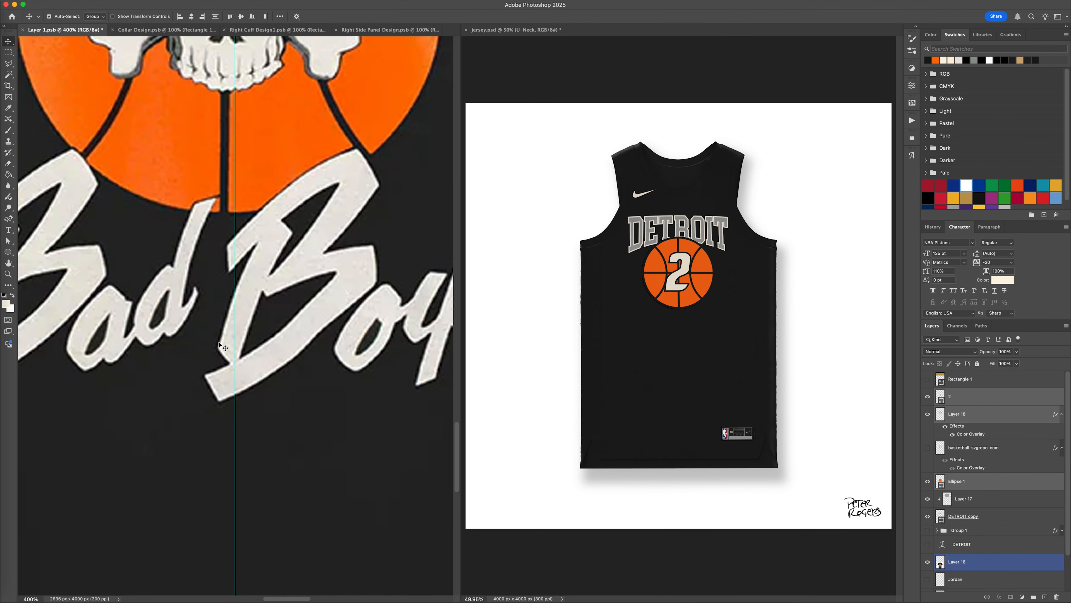
pyautogui.press('w')
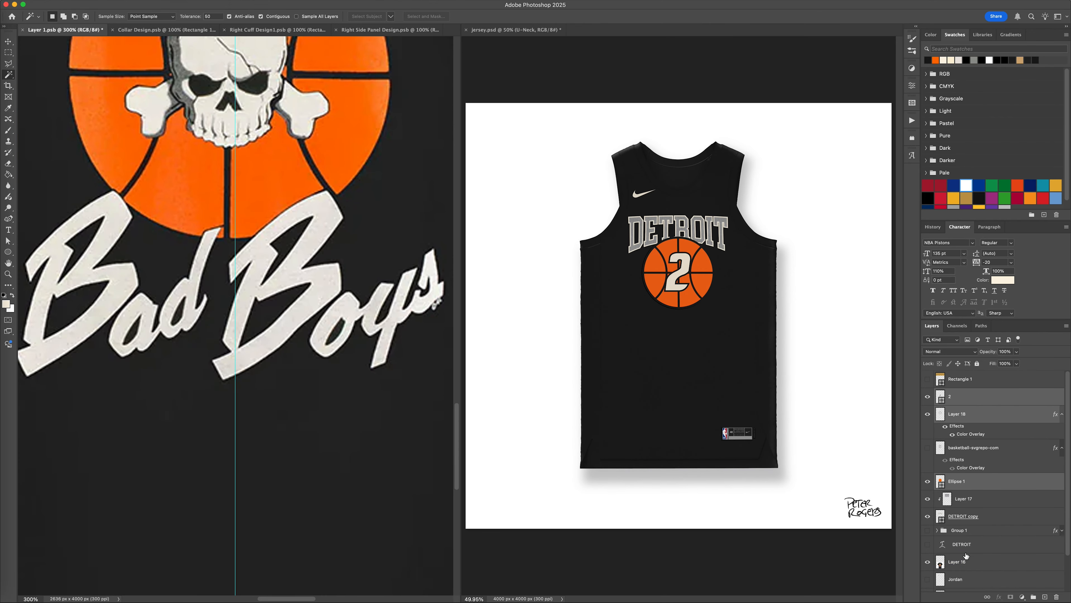
pyautogui.click(978, 560)
pyautogui.click(93, 249)
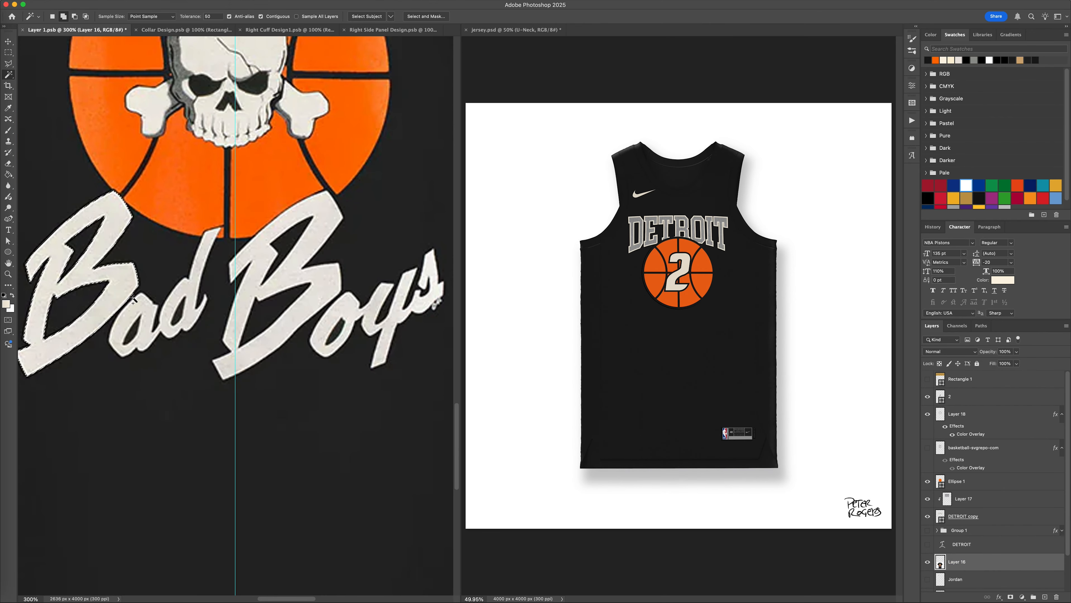
pyautogui.keyDown('shift'); pyautogui.click(251, 292); pyautogui.keyUp('shift')
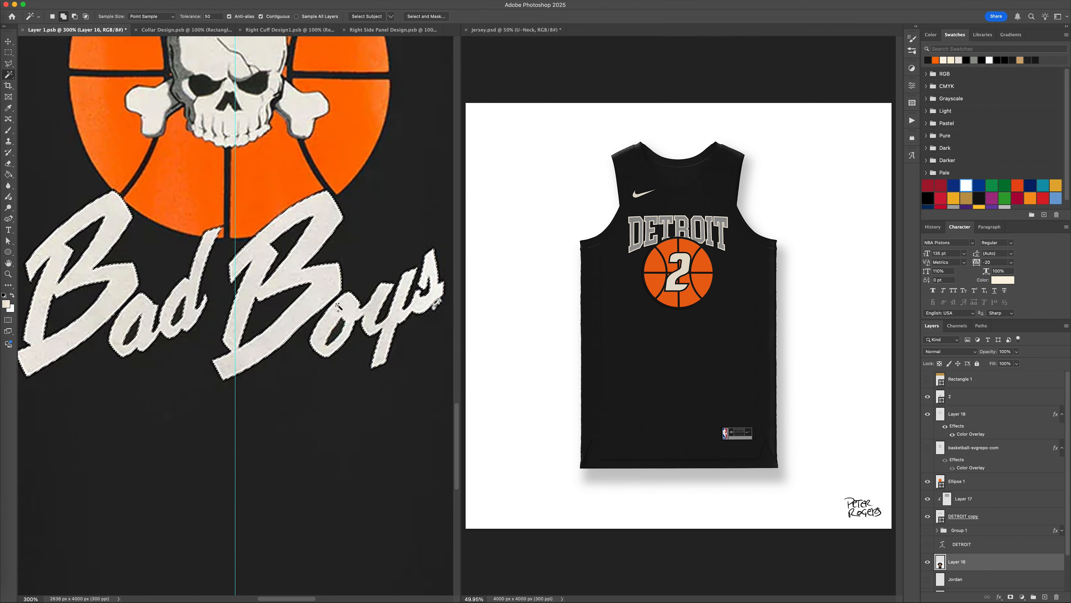
# Copy the selected "Bad Boys" letters to a new layer and hide the Layer 16 T-shirt reference.
pyautogui.hscroll(3, 296, 300)
pyautogui.press('super+j')
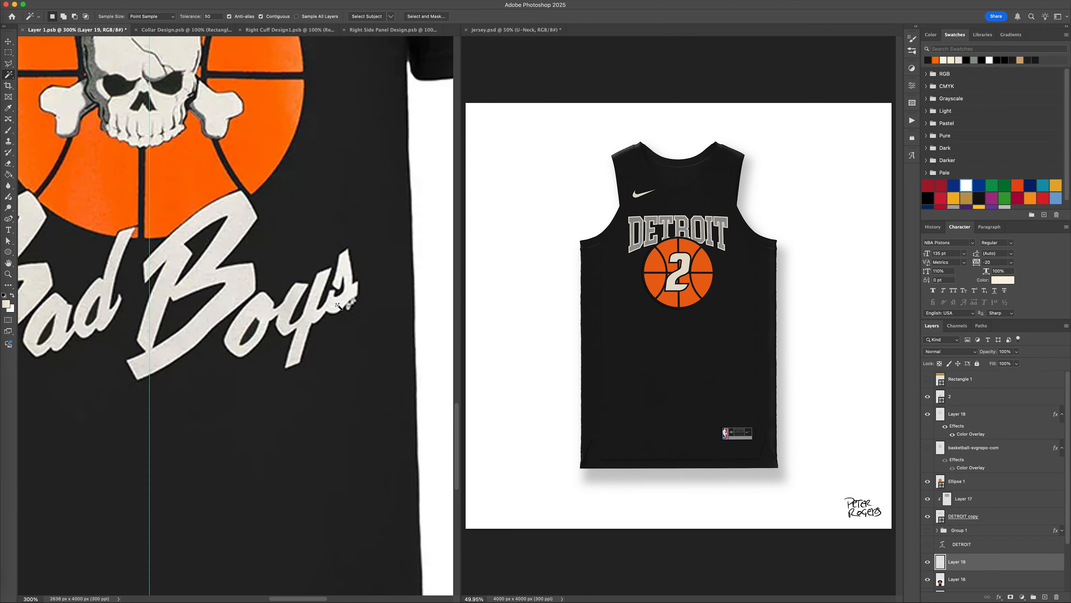
pyautogui.click(969, 581)
pyautogui.press('Delete')
pyautogui.press('super+z')
pyautogui.click(928, 580)
# Add a solid color fill of fbf3e3 above the copied "Bad Boys" lettering and clip it to the script.
pyautogui.click(993, 566)
pyautogui.click(1023, 596)
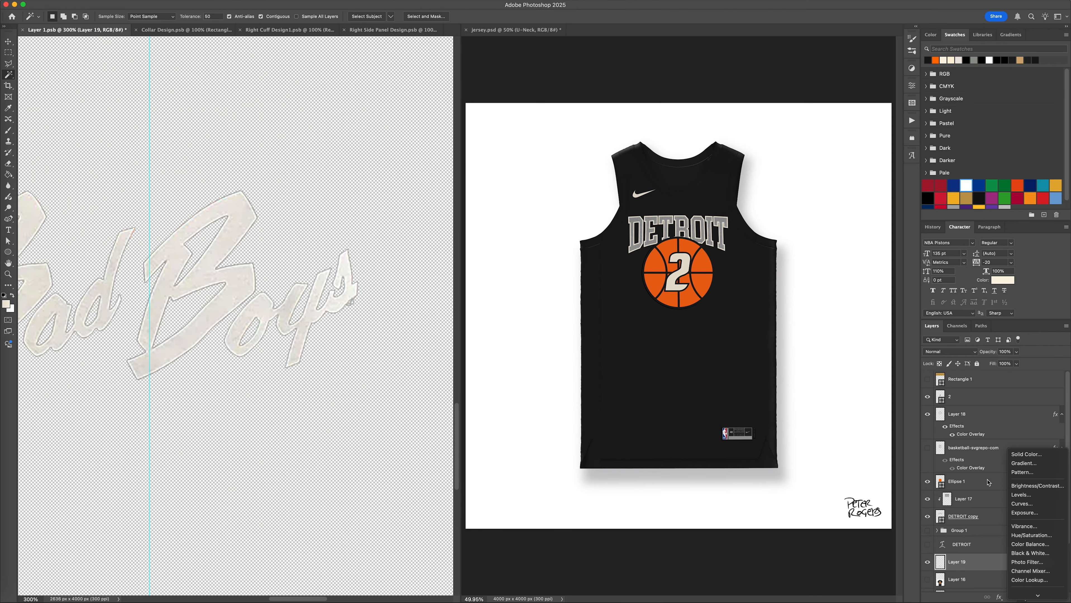
pyautogui.click(1026, 455)
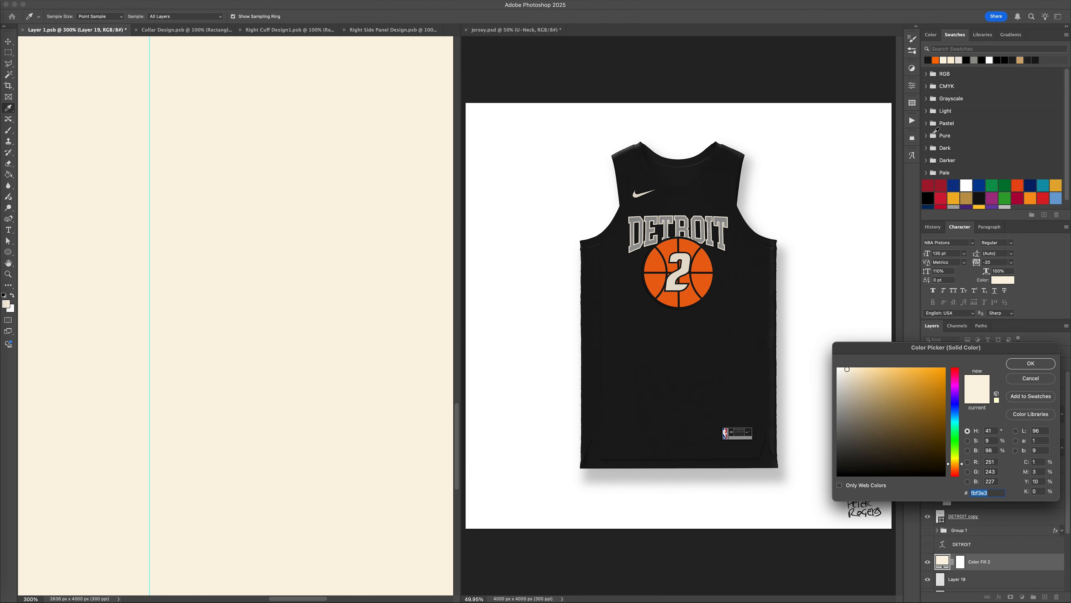
pyautogui.press('Return')
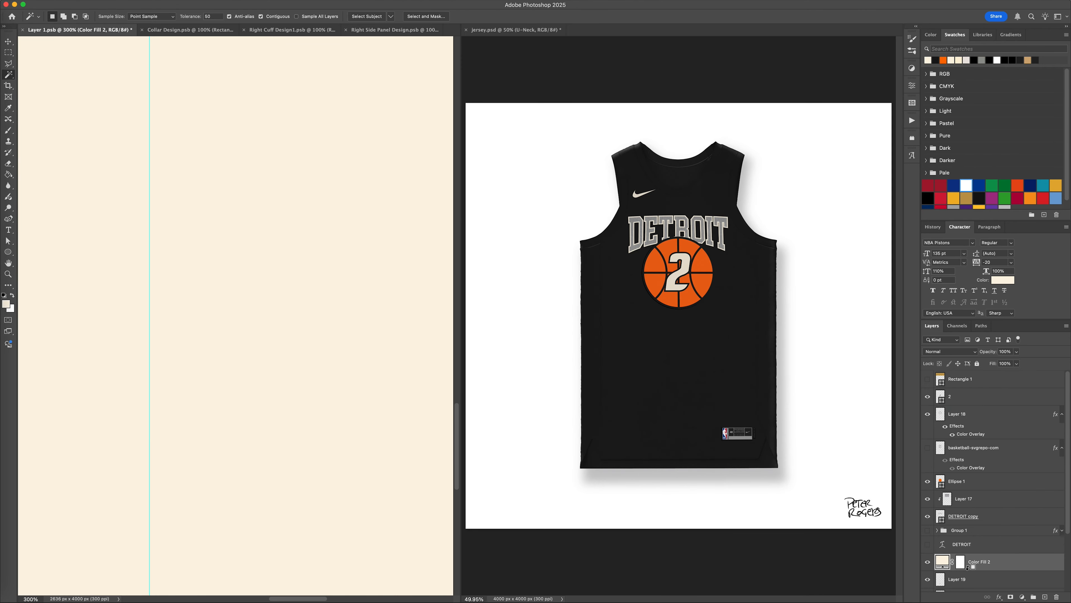
pyautogui.keyDown('alt'); pyautogui.click(968, 567); pyautogui.keyUp('alt')
# Scale the "Bad Boys" script down to the NBA tag's width, place it just above the tag, and save Layer 1.psb.
pyautogui.press('v')
pyautogui.press('super+0')
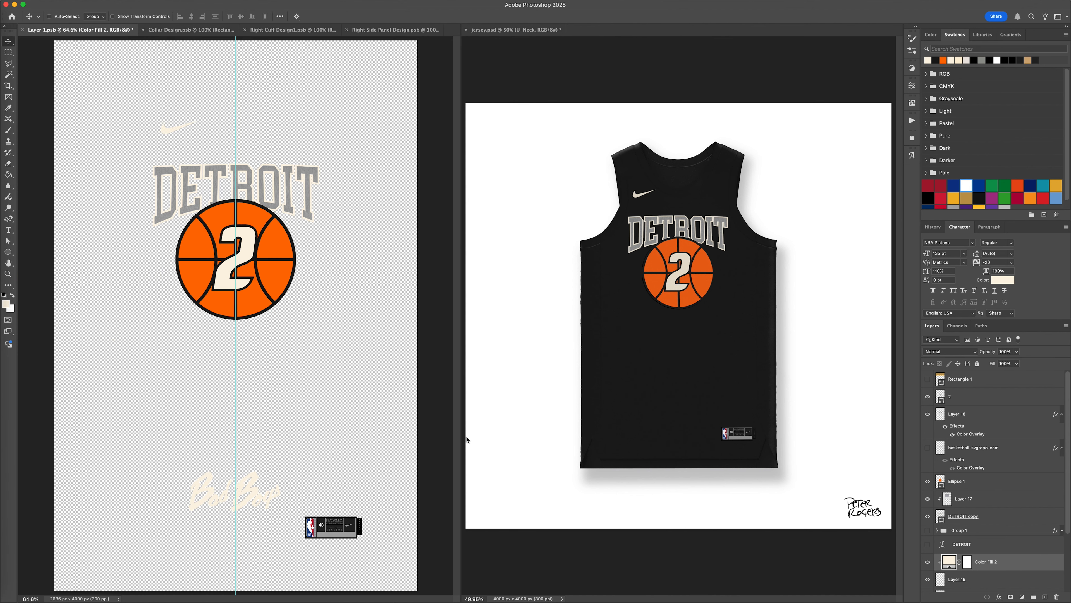
pyautogui.click(970, 583)
pyautogui.moveTo(236, 484); pyautogui.dragTo(347, 503)
pyautogui.press('super+z')
pyautogui.press('super+t')
pyautogui.press('Return')
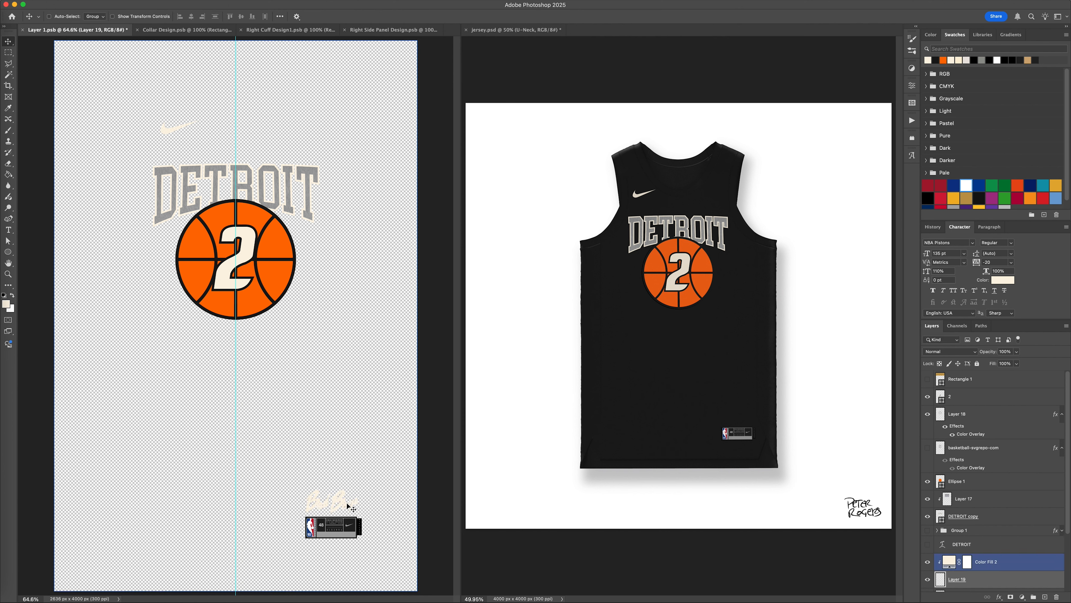
pyautogui.press('super+s')
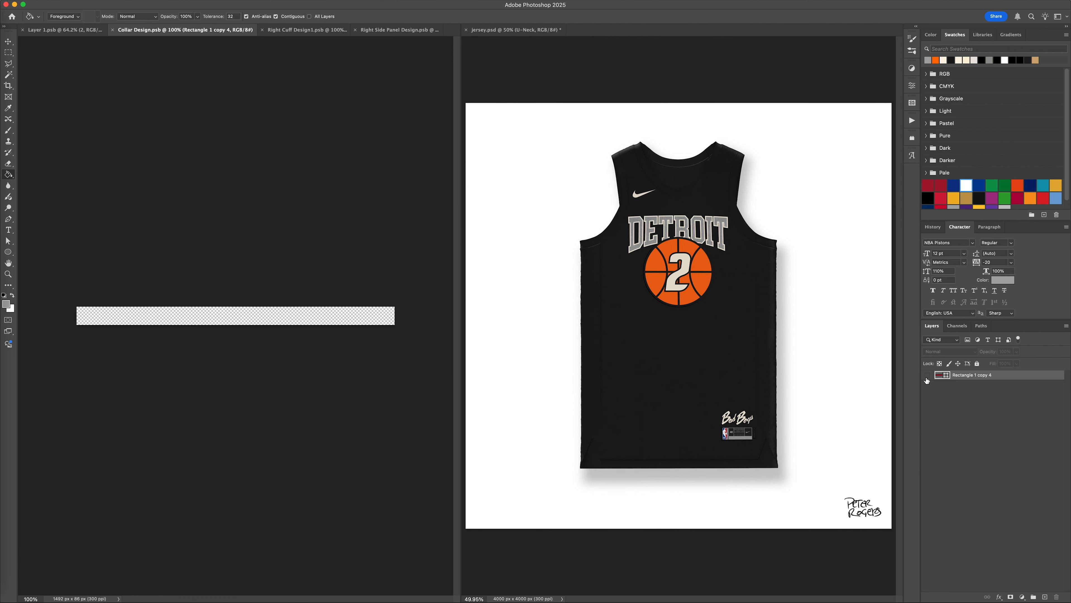
# Show Rectangle 1 copy 4 in Collar Design.psb, color it with the cream swatch, and save the file.
pyautogui.click(927, 376)
pyautogui.click(945, 61)
pyautogui.press('super+s')
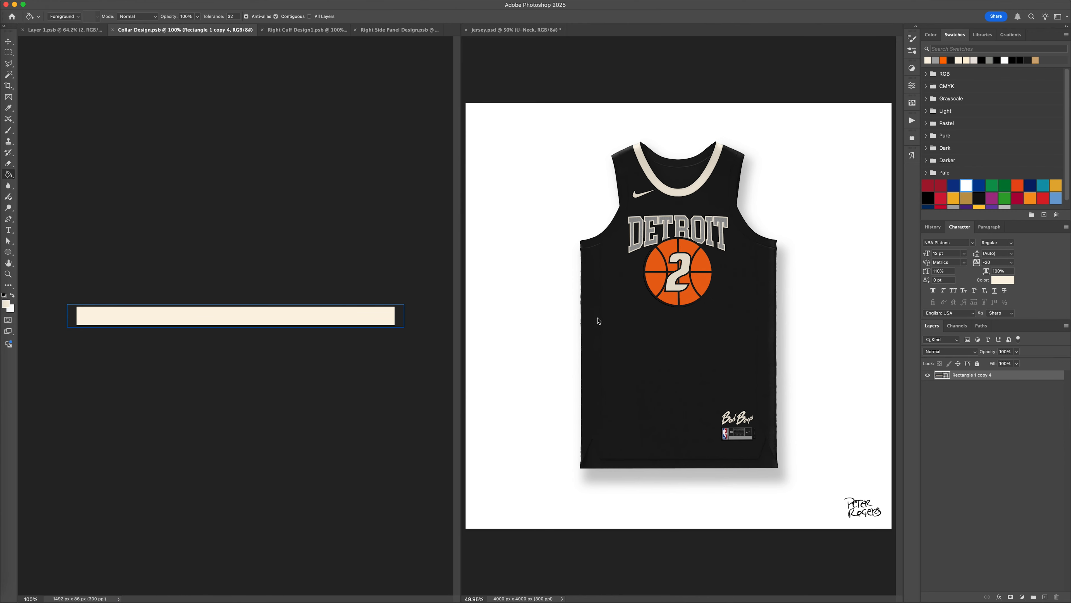